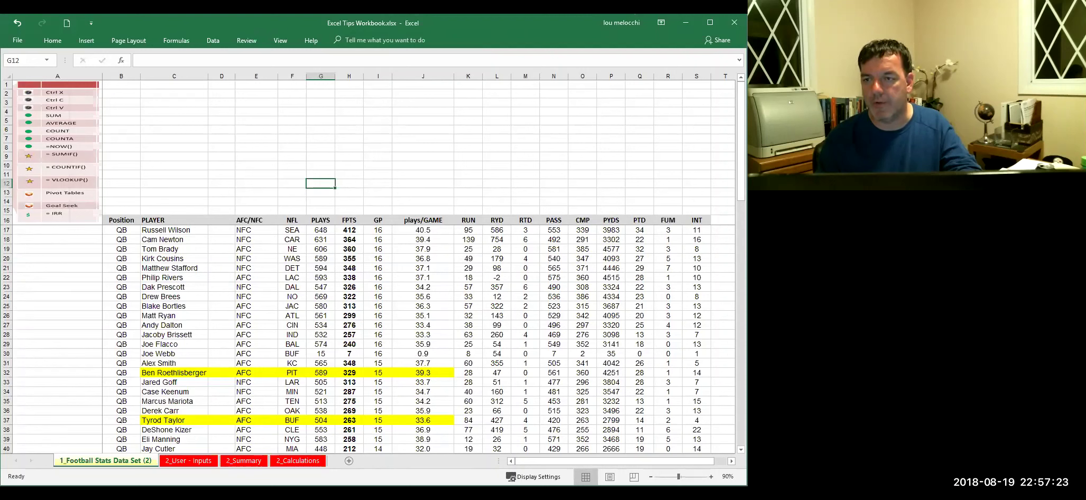
key("alt+Tab")
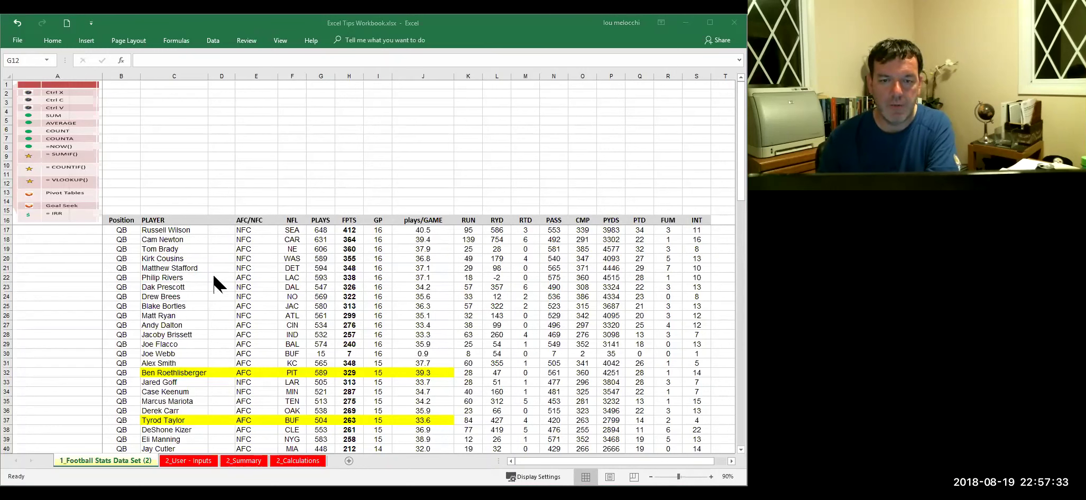
left_click(256, 230)
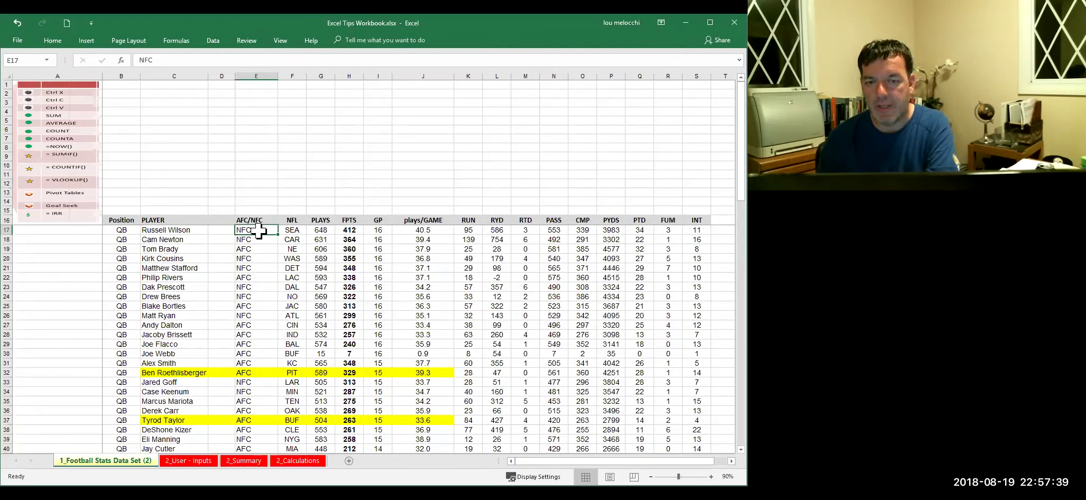
left_click_drag(292, 231, 292, 259)
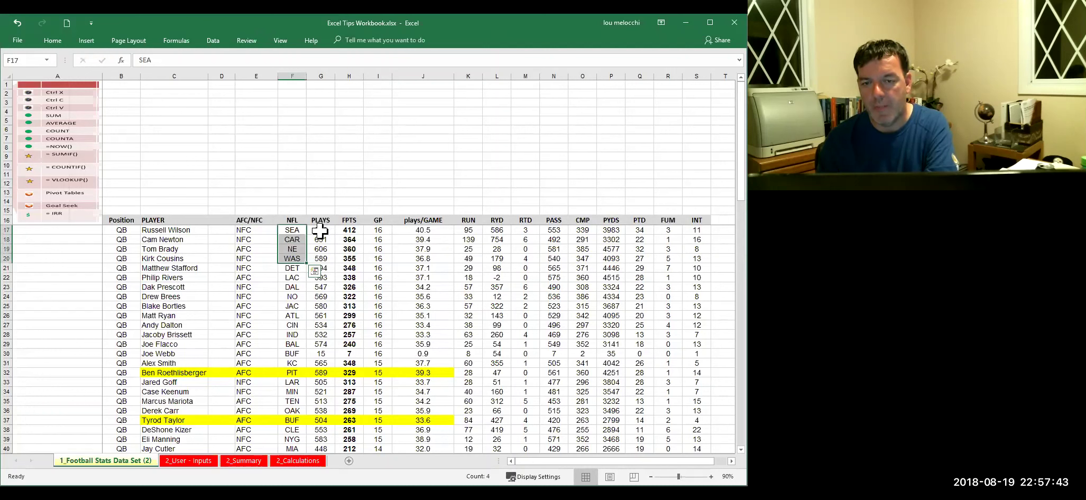
left_click(378, 230)
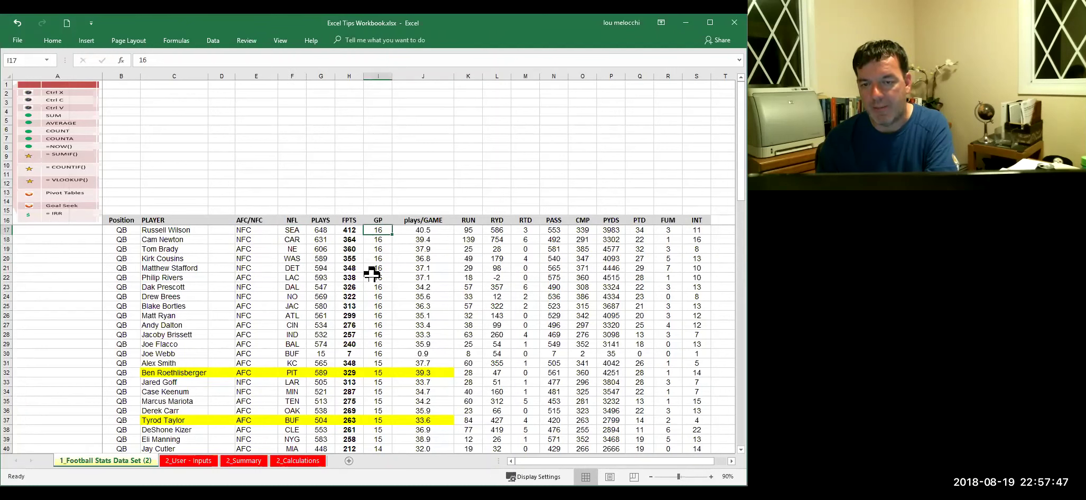
left_click(347, 233)
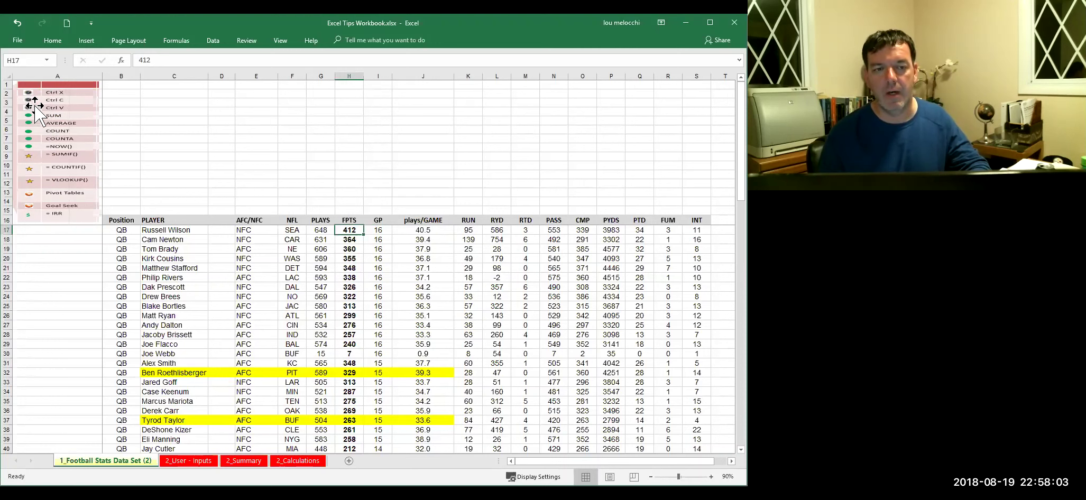
left_click(258, 250)
key("ctrl+x")
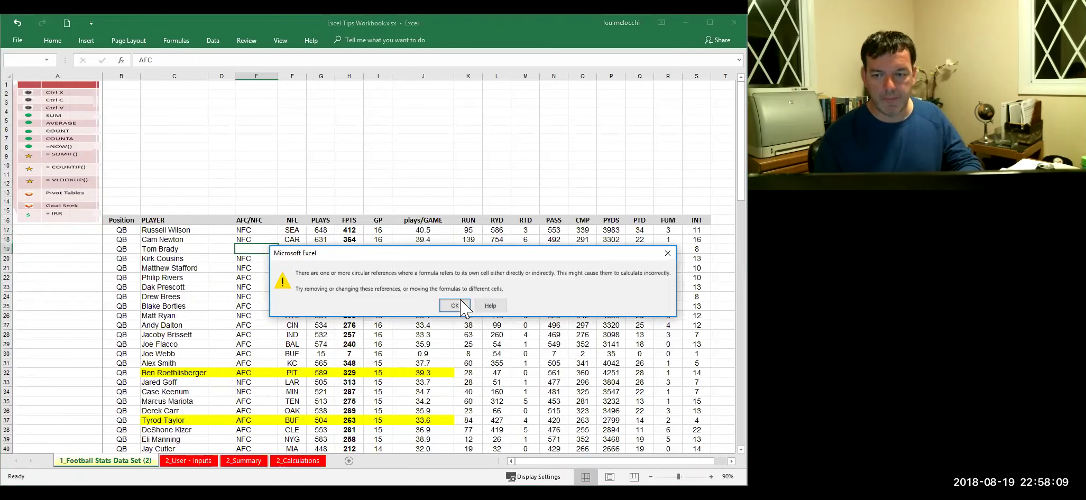
left_click(455, 306)
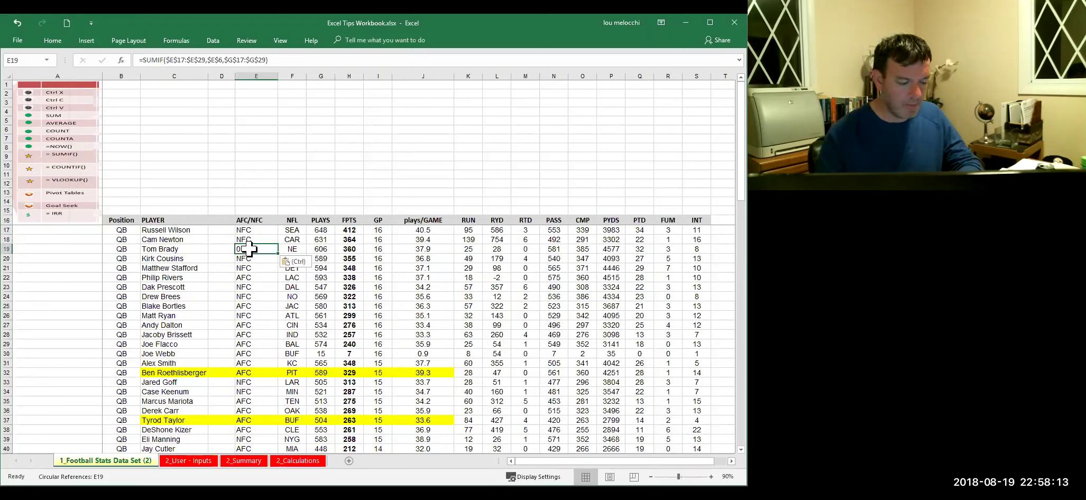
Copy the NFC entry from E18 into E19 in the AFC/NFC column.
key("Up")
key("ctrl+c")
key("Down")
key("ctrl+v")
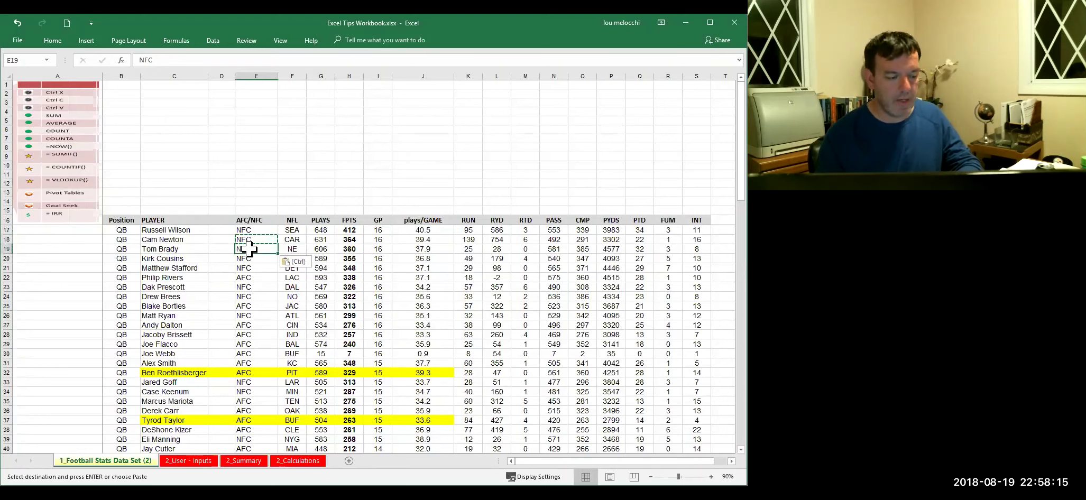
key("Escape")
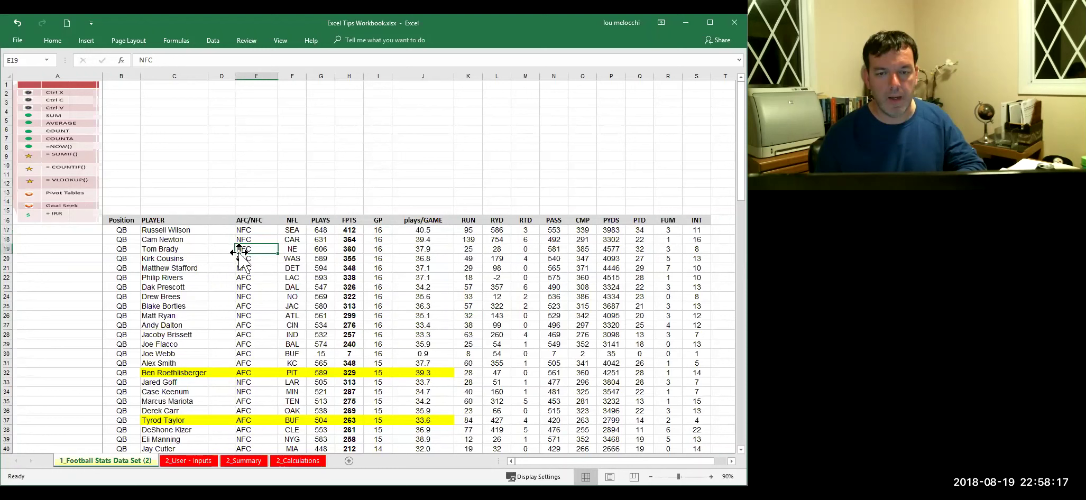
Highlight cell E19 in the AFC/NFC column with a yellow fill.
left_click(52, 41)
left_click(161, 77)
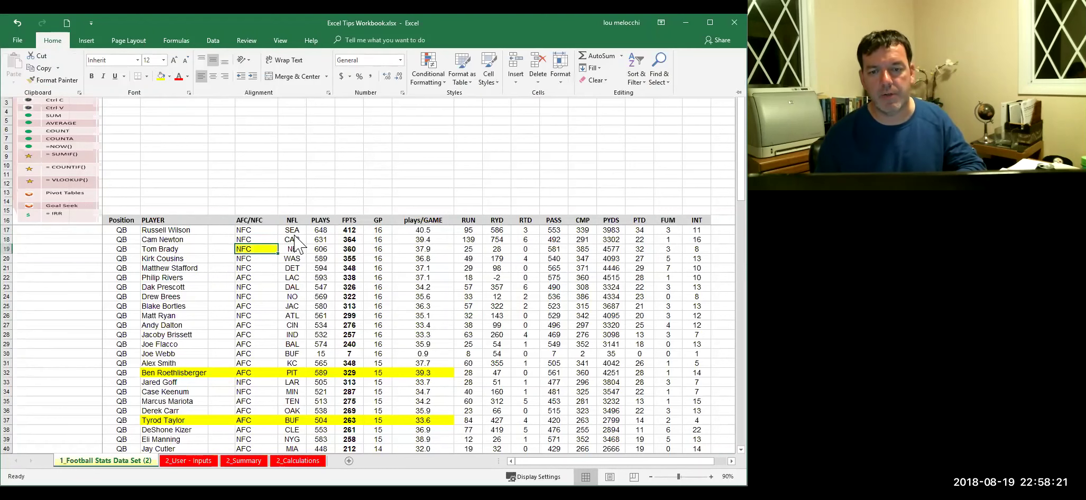
left_click(263, 228)
left_click(255, 267)
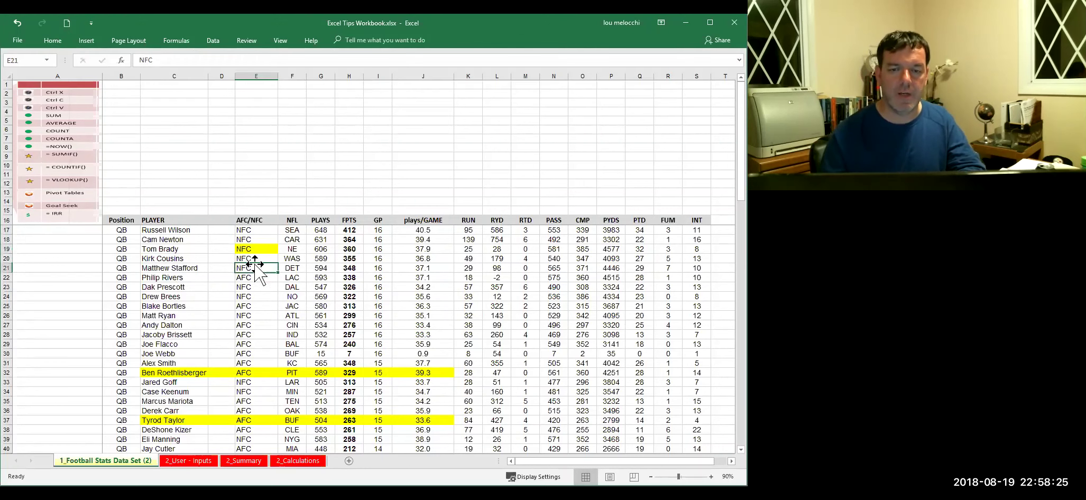
Cut the yellow NFC cell E19 and paste it into E8 above the table.
left_click(256, 249)
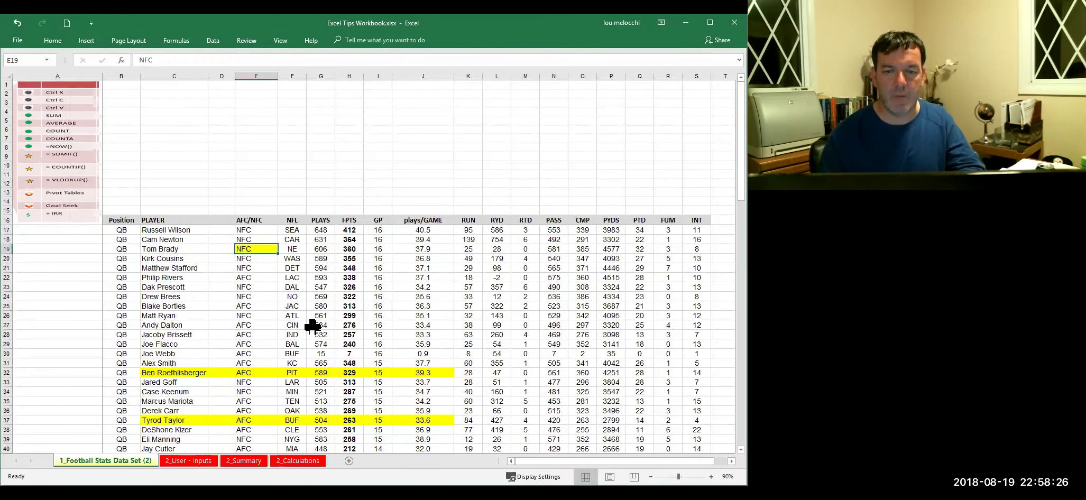
left_click(25, 41)
key("Escape")
left_click(56, 42)
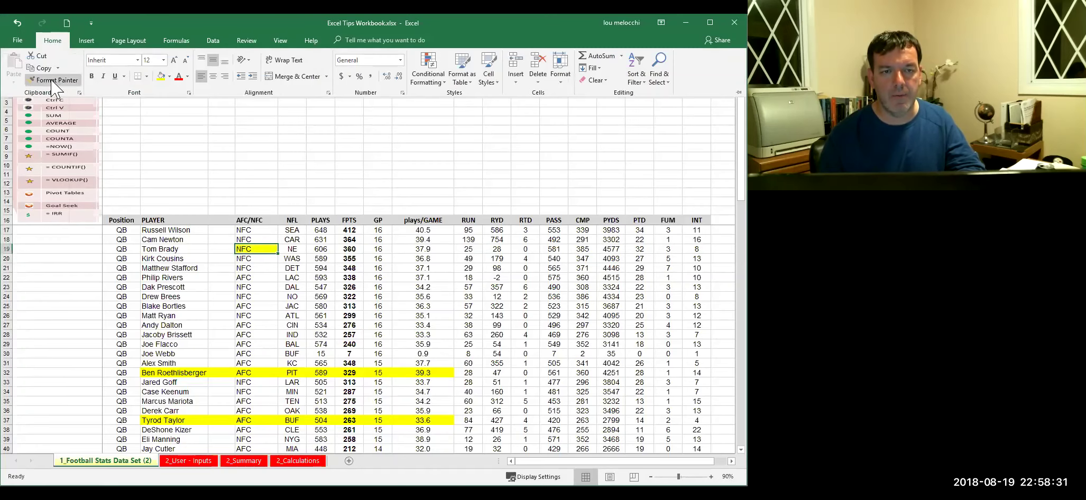
left_click(42, 55)
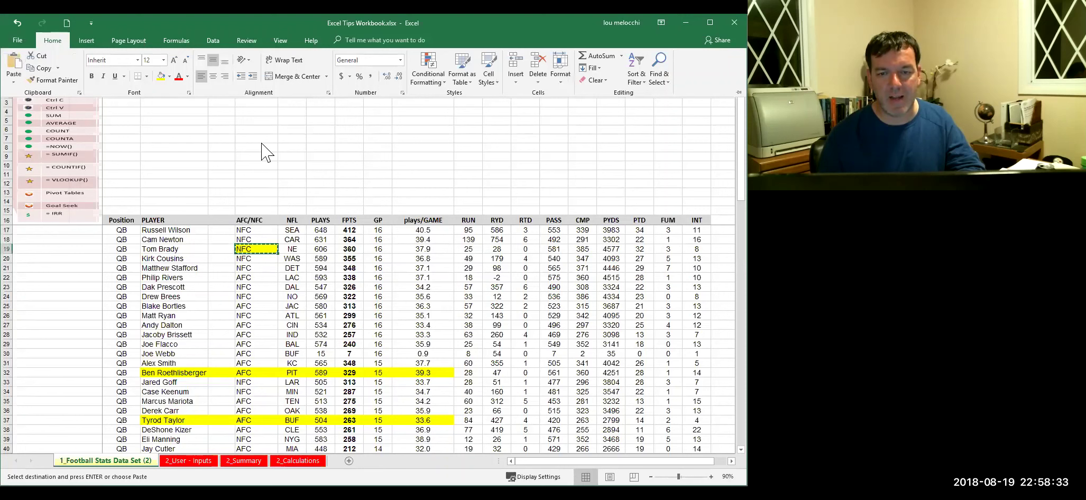
left_click(262, 146)
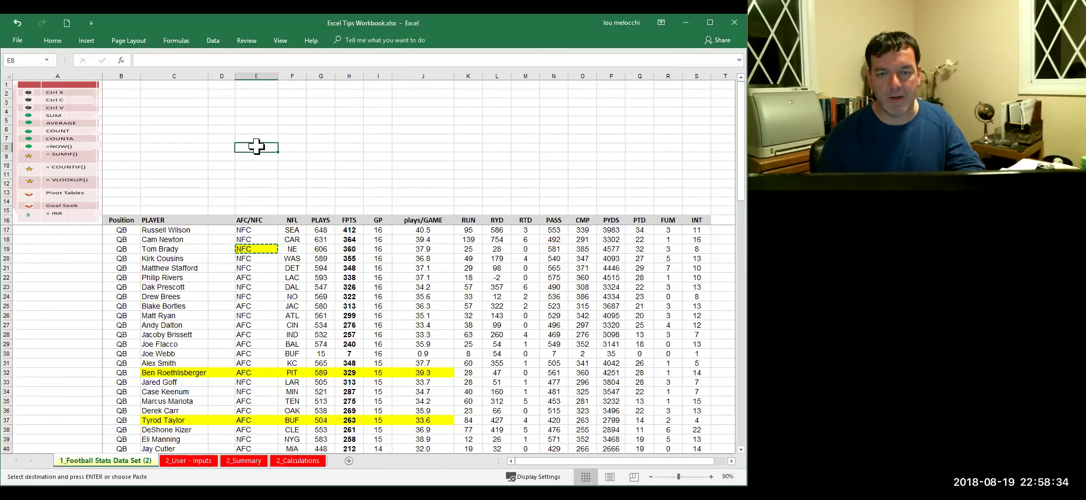
left_click(52, 42)
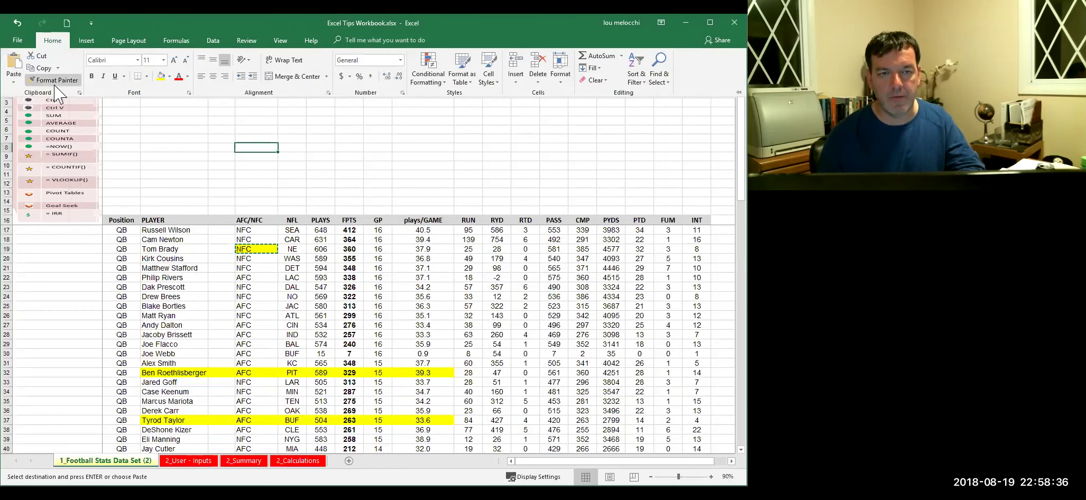
left_click(15, 74)
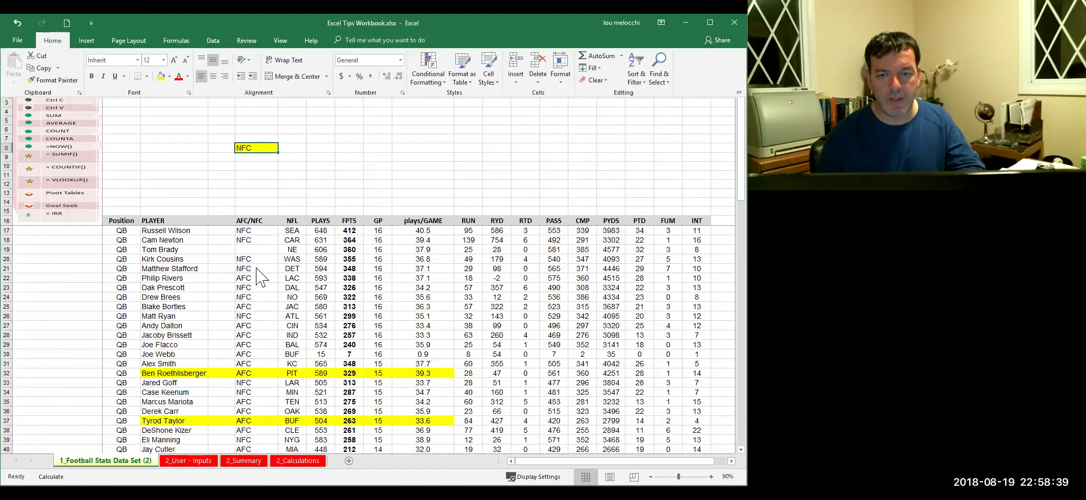
Enter AFC in the empty cell E19.
left_click(258, 249)
type("AFC")
key("Return")
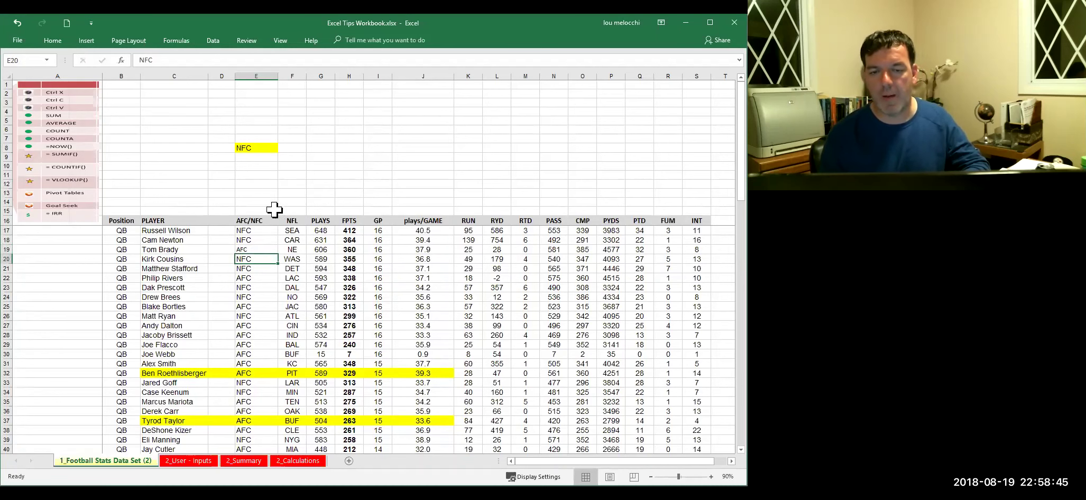
Copy the AFC entry with its formatting from E25 into E19.
left_click(263, 298)
key("Down")
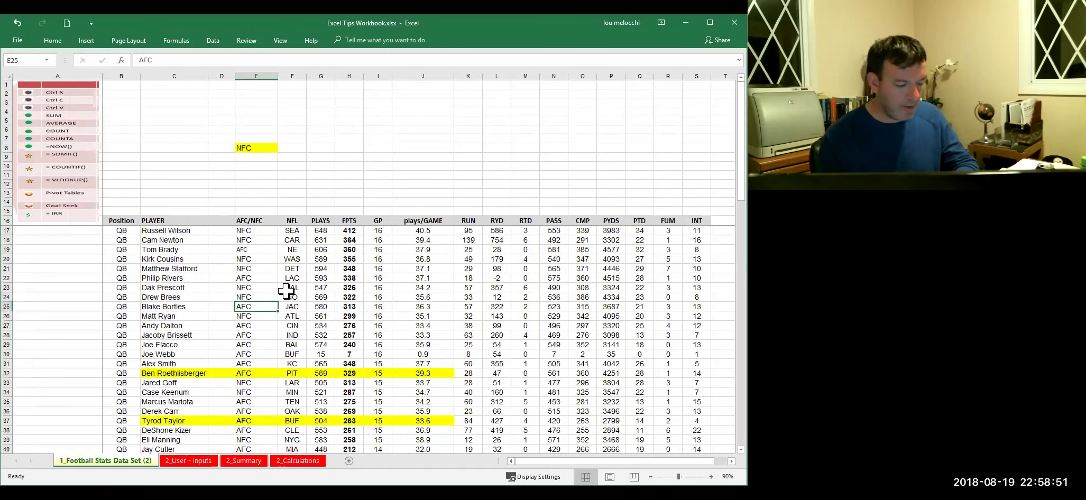
key("ctrl+c")
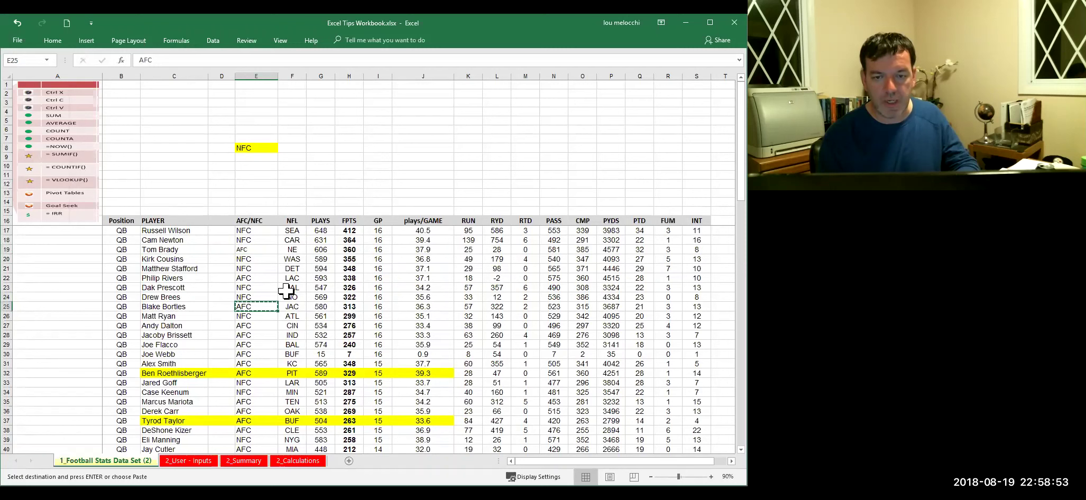
key("Up")
key("Up")
key("Up")
key("Up")
key("Up")
key("Up")
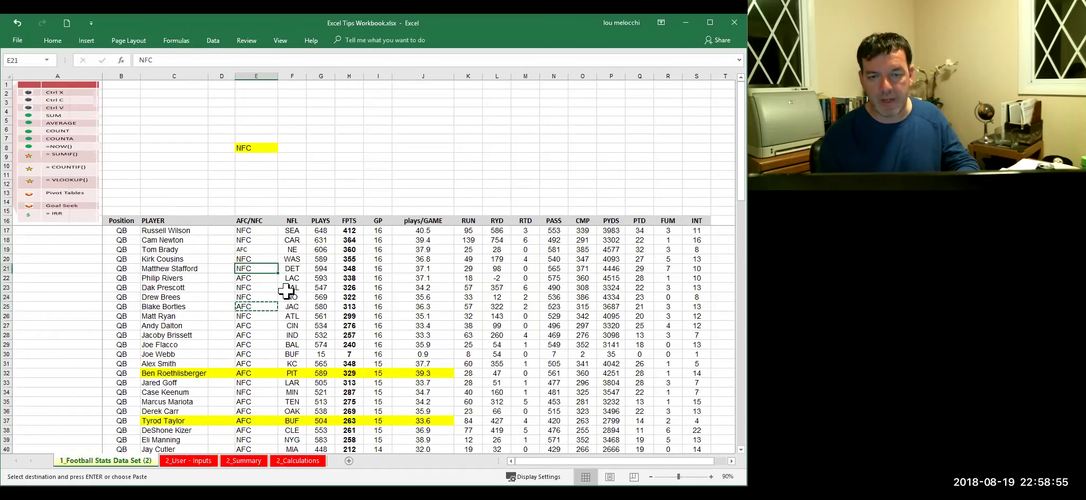
key("ctrl+v")
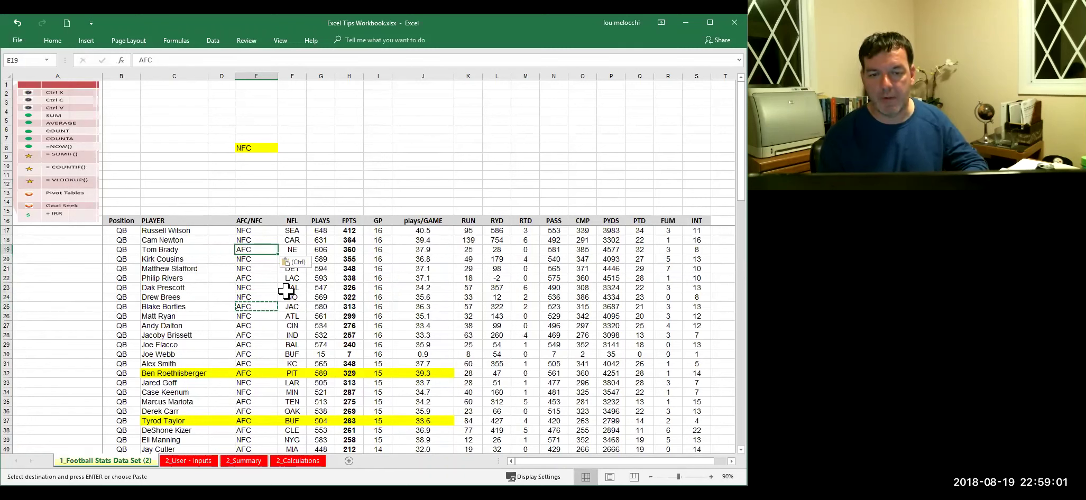
Clear the yellow NFC cell E8 by pasting a copy of blank cell E9 over it.
key("Up")
key("Up")
key("Up")
key("Up")
key("Up")
key("Up")
key("Up")
key("Up")
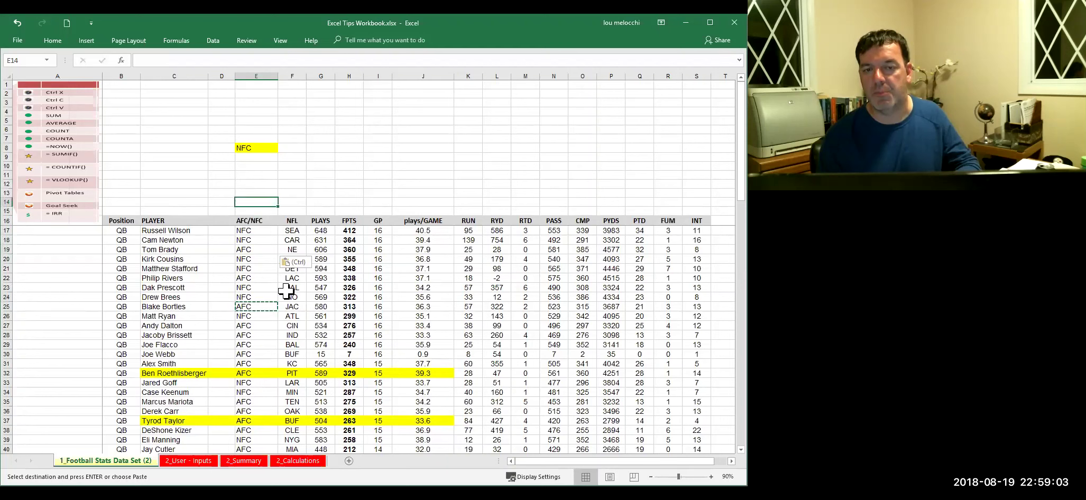
key("Up")
key("Up")
key("Up")
key("ctrl+c")
key("ctrl+v")
key("Down")
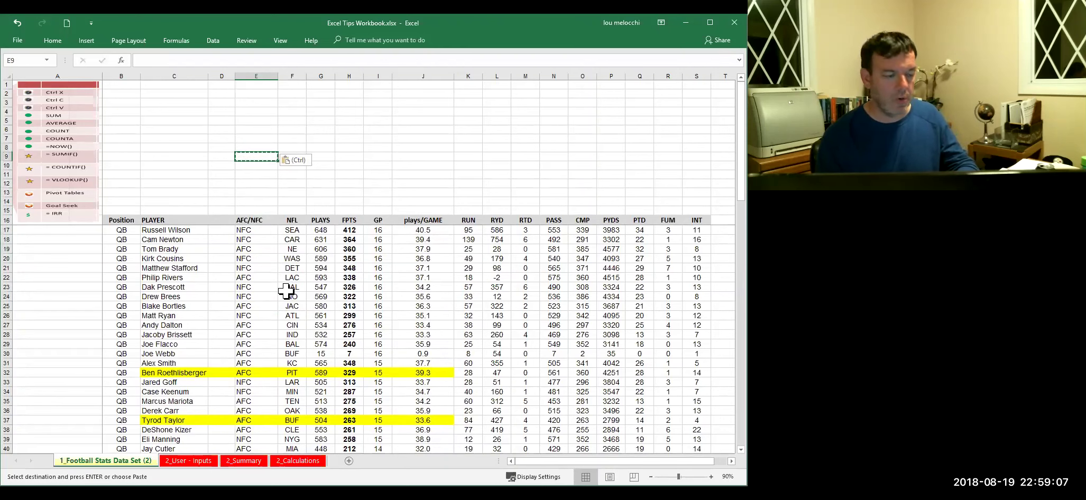
key("Escape")
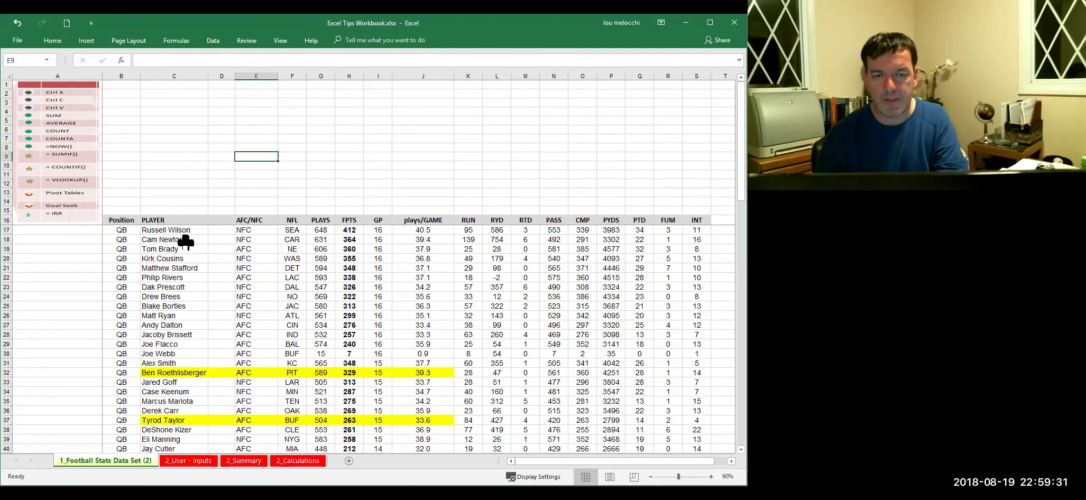
Fill the first five Position cells, B17 to B21, with light green.
left_click_drag(122, 230, 124, 268)
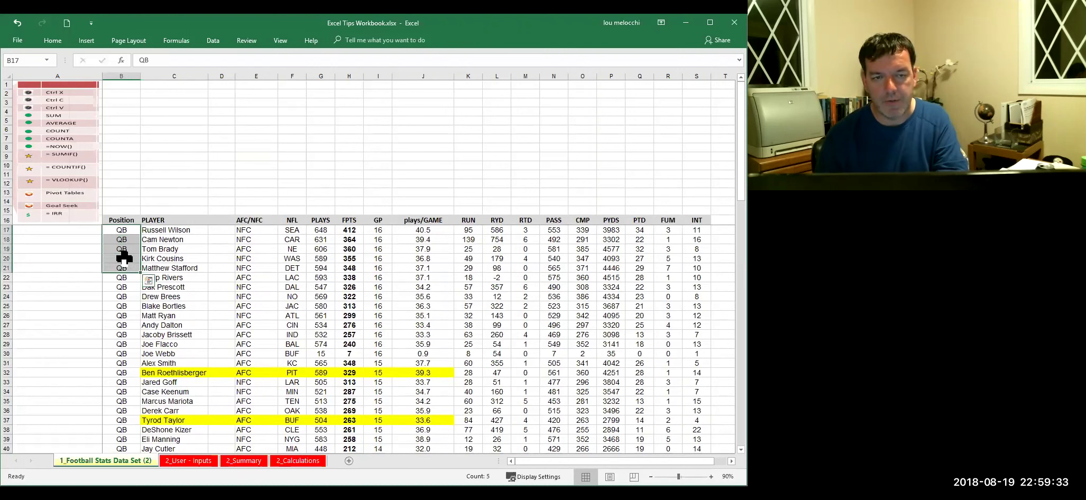
left_click(61, 45)
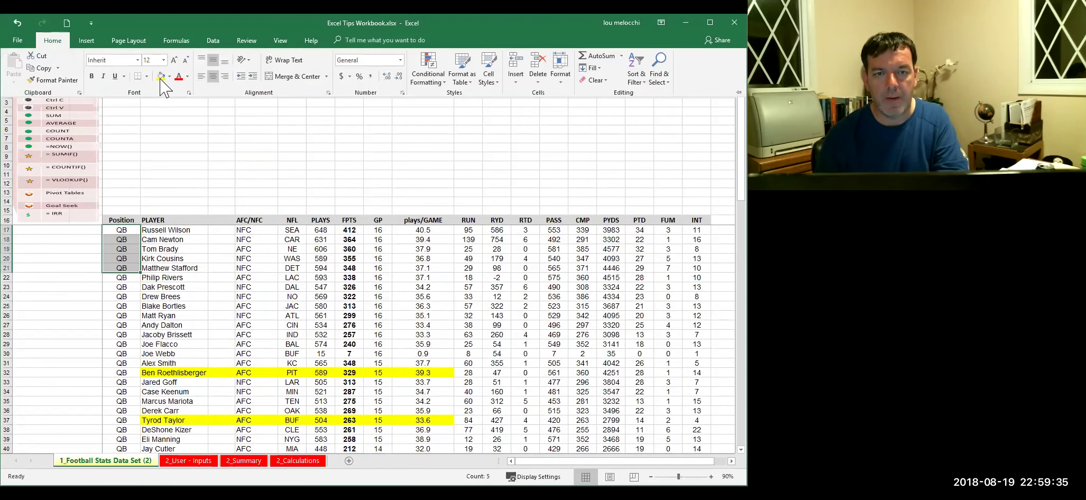
left_click(169, 77)
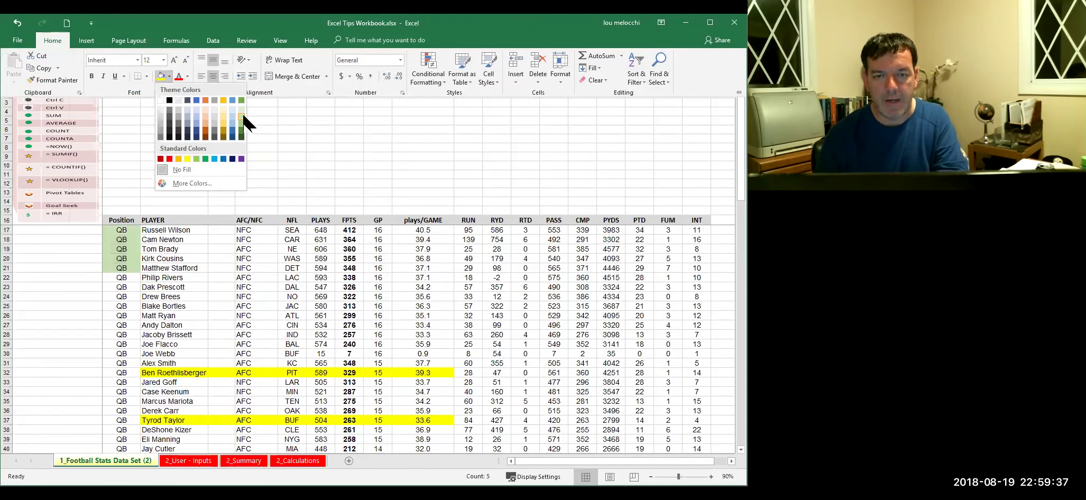
left_click(242, 117)
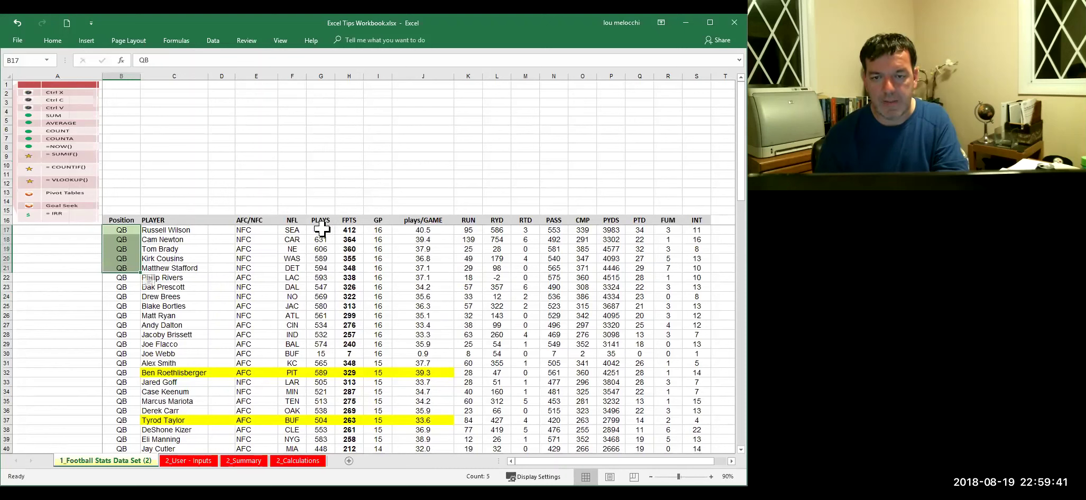
left_click(320, 162)
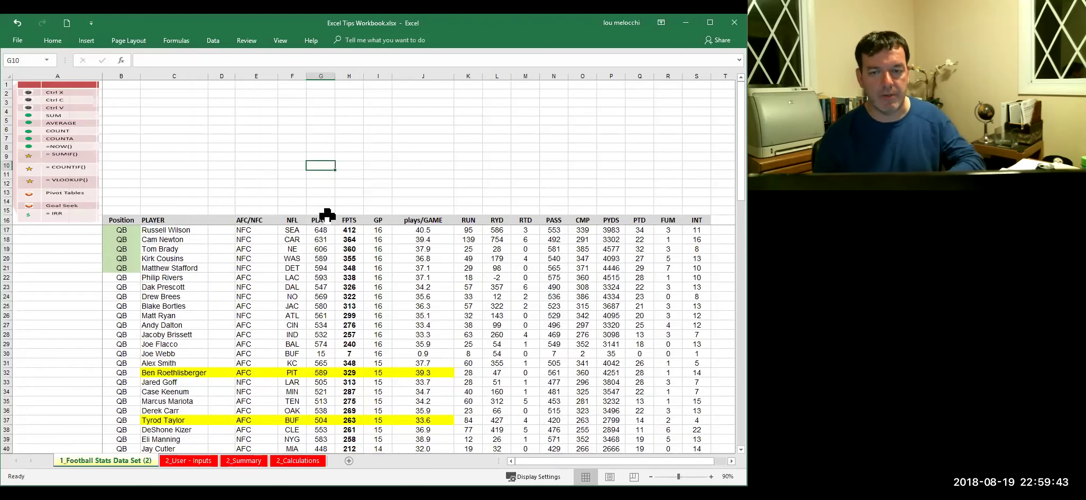
Enter a SUM formula in G8 that totals the first five PLAYS values, G17 to G21.
left_click_drag(327, 232, 325, 266)
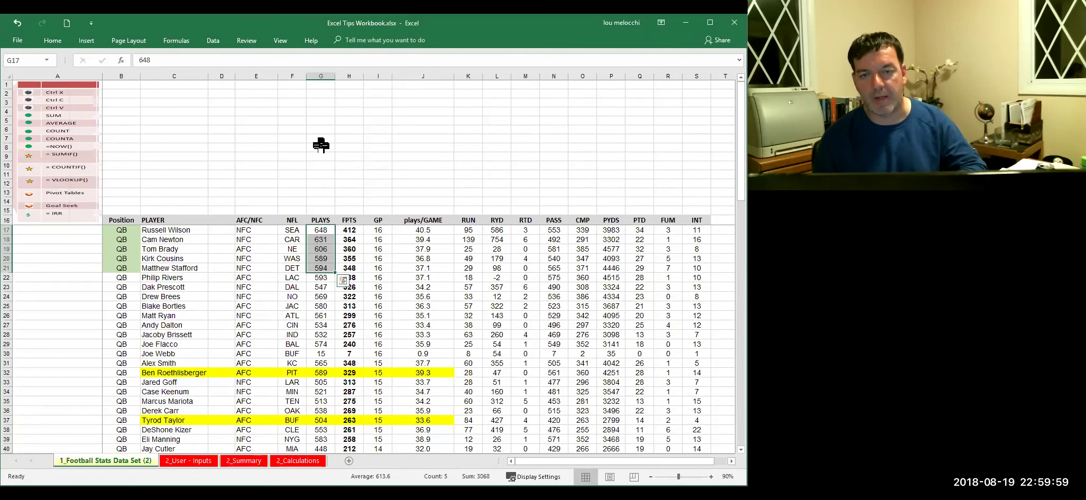
left_click(322, 133)
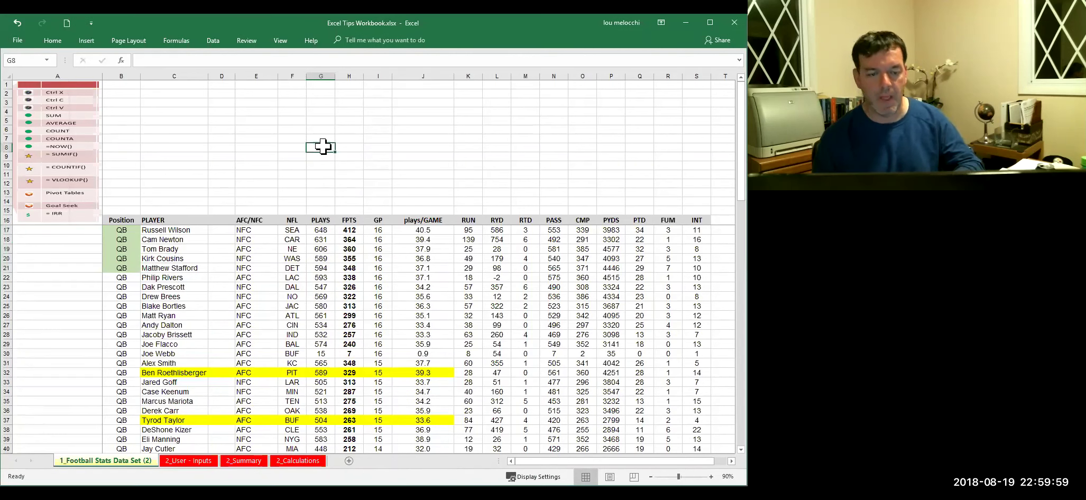
type("=")
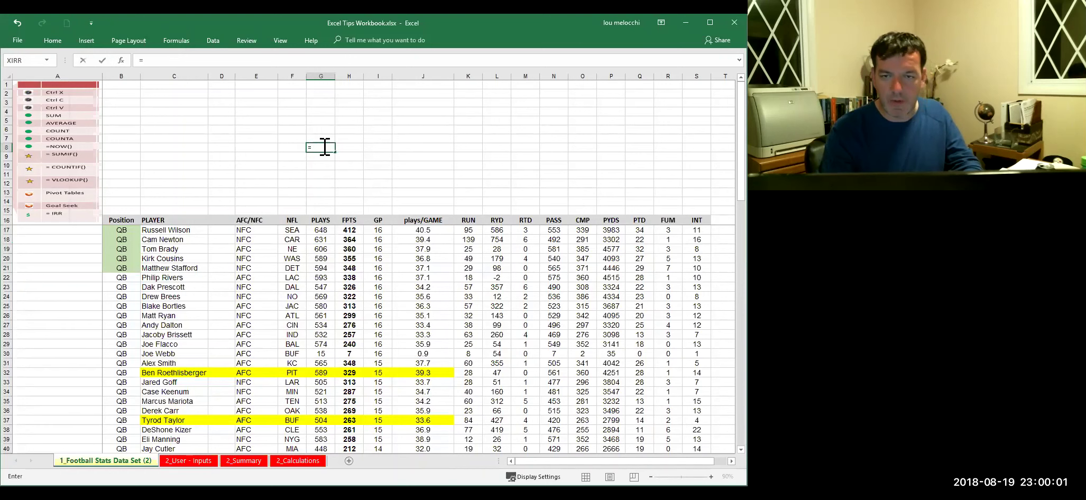
type("s")
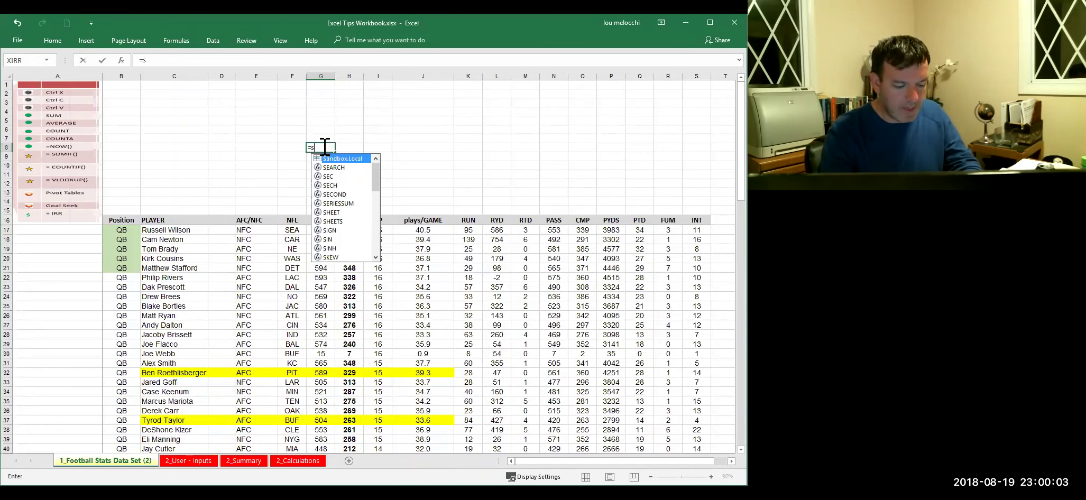
type("um(")
left_click(322, 231)
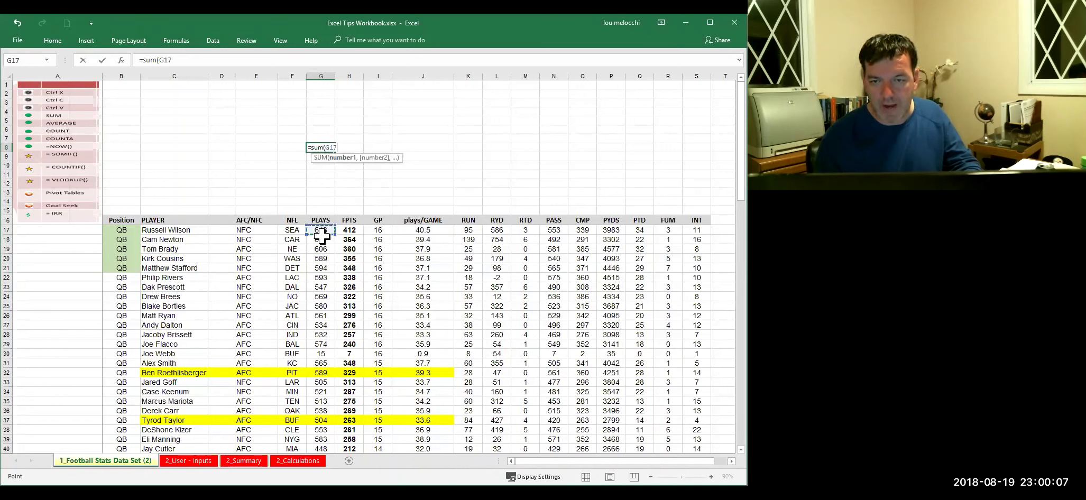
left_click_drag(321, 235, 322, 267)
type(")")
key("Return")
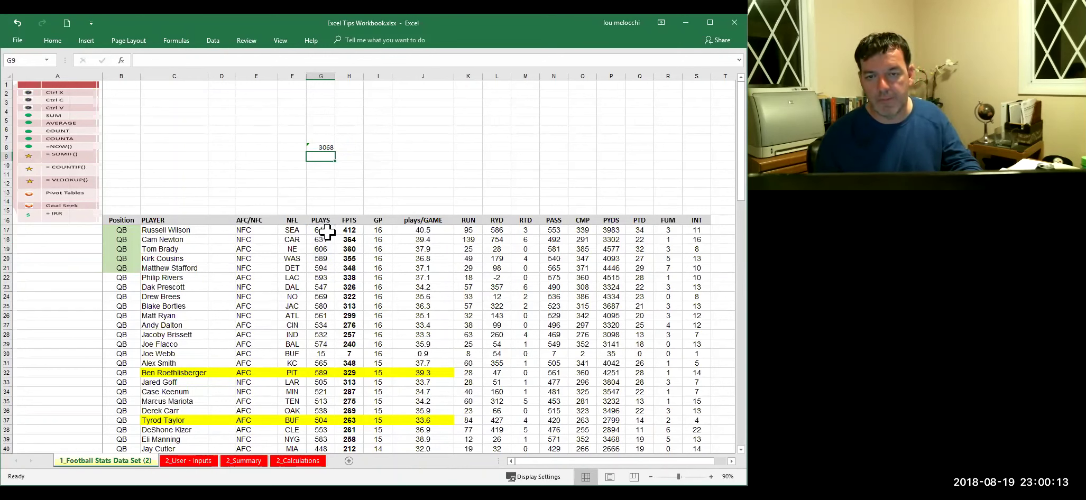
left_click(318, 149)
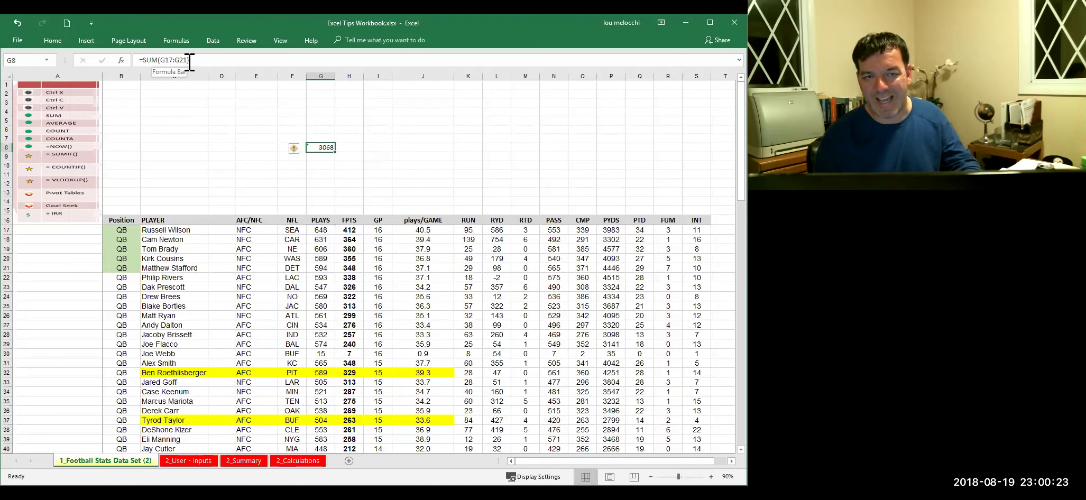
Enter a SUM formula in G9 that adds the separate FPTS cells H18, H23 and H32.
left_click(322, 156)
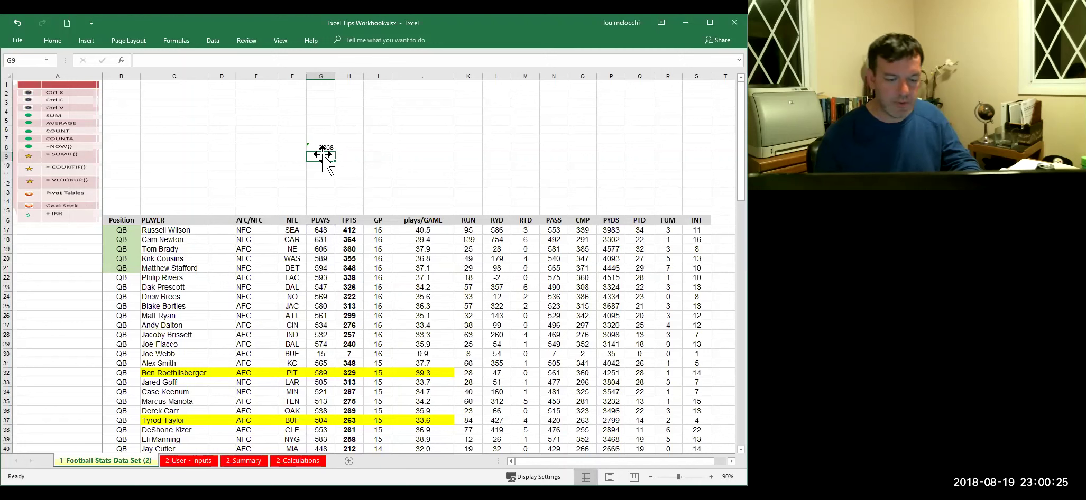
type("=s")
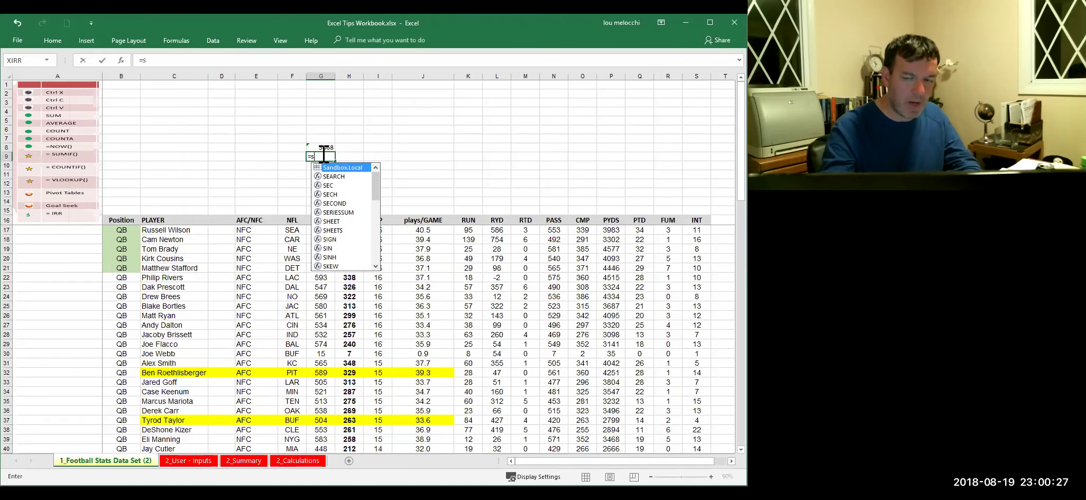
type("um(")
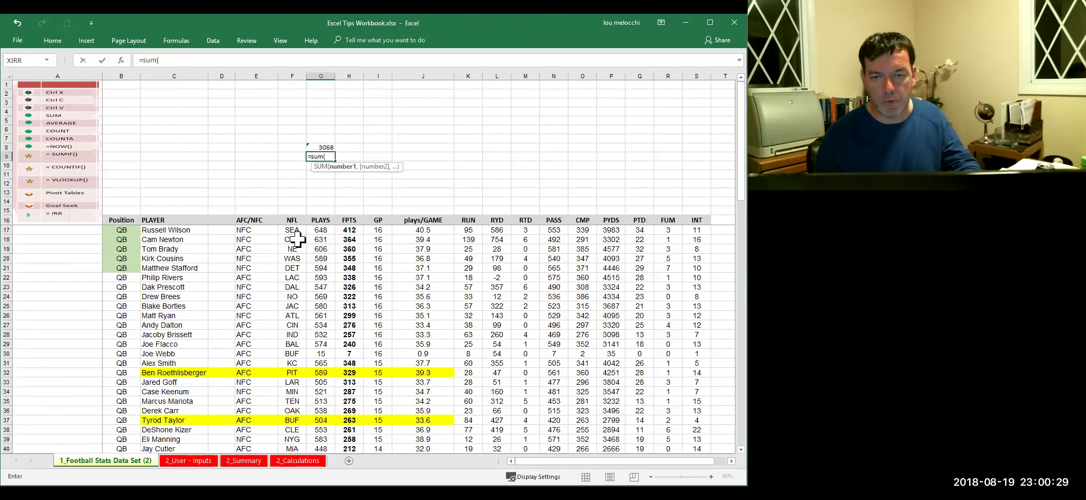
left_click(351, 239)
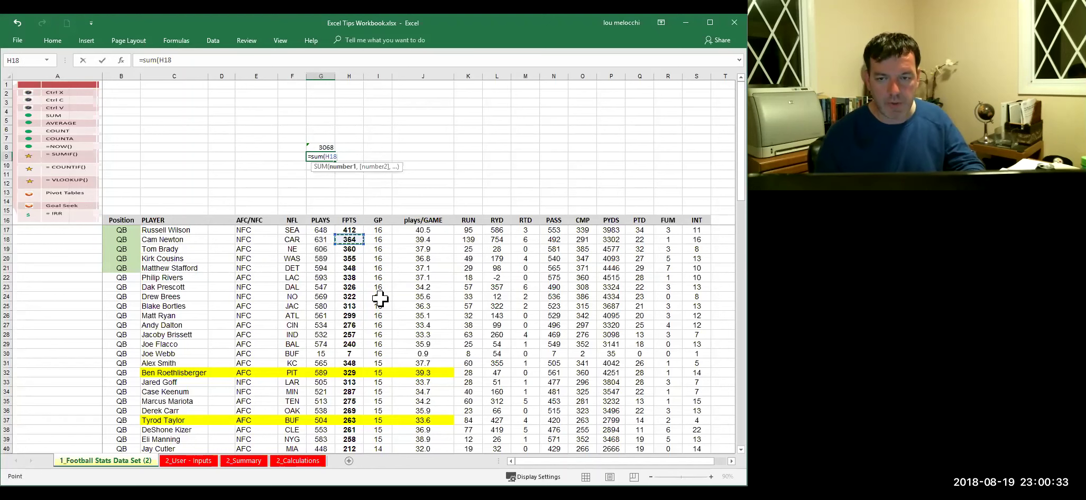
type(",")
left_click(350, 287)
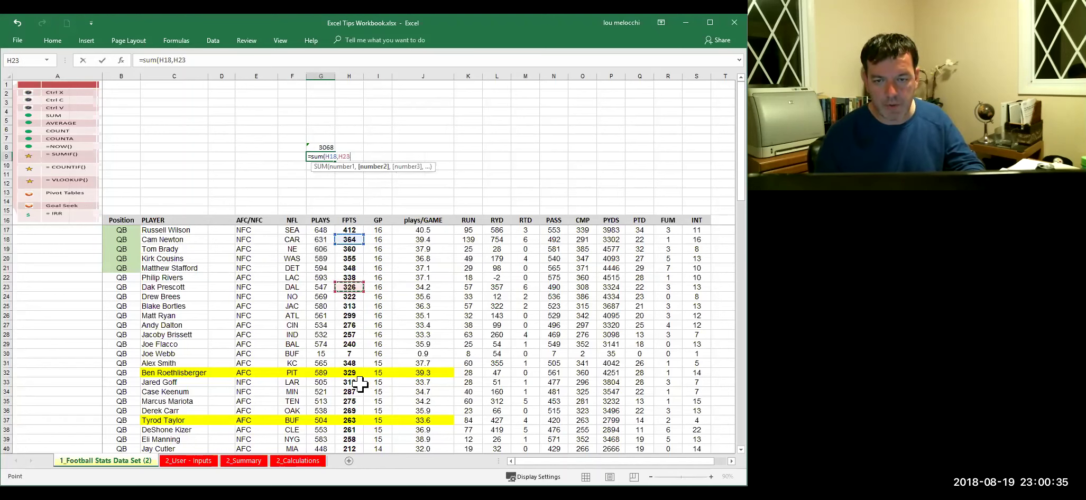
type(",")
left_click(349, 373)
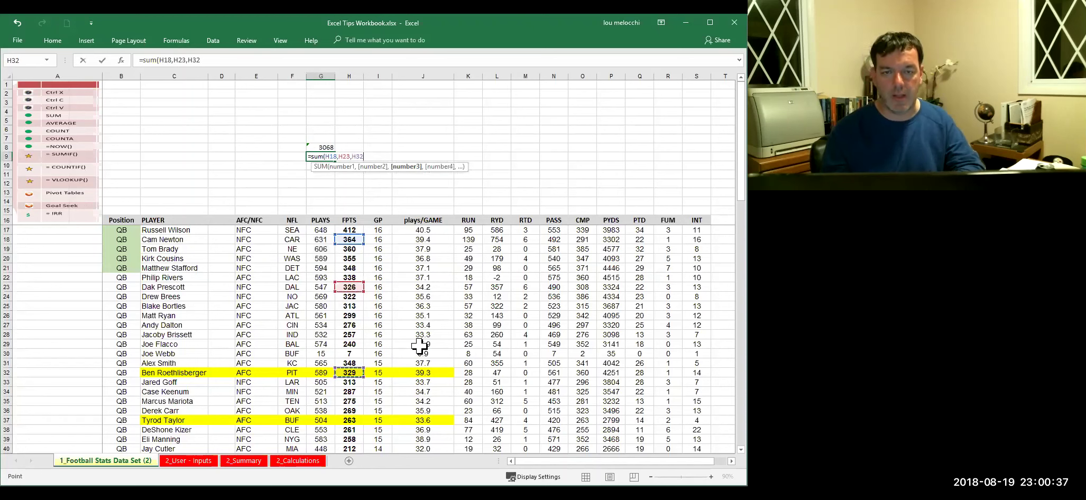
type(")")
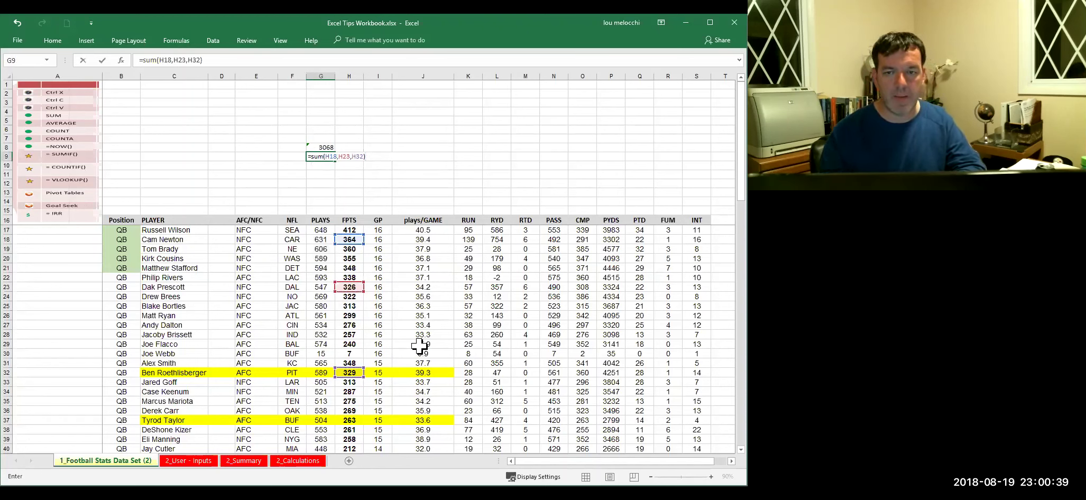
key("ctrl+Return")
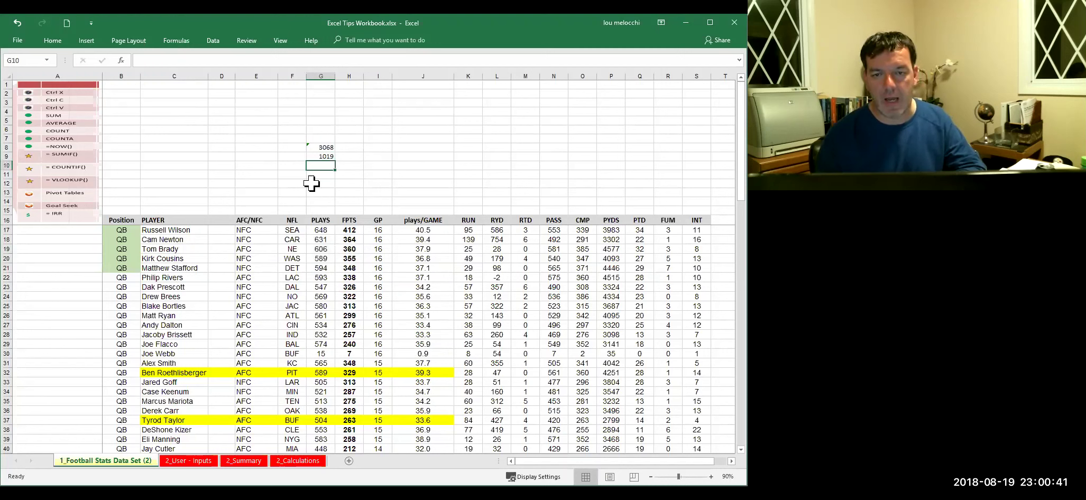
left_click(319, 155)
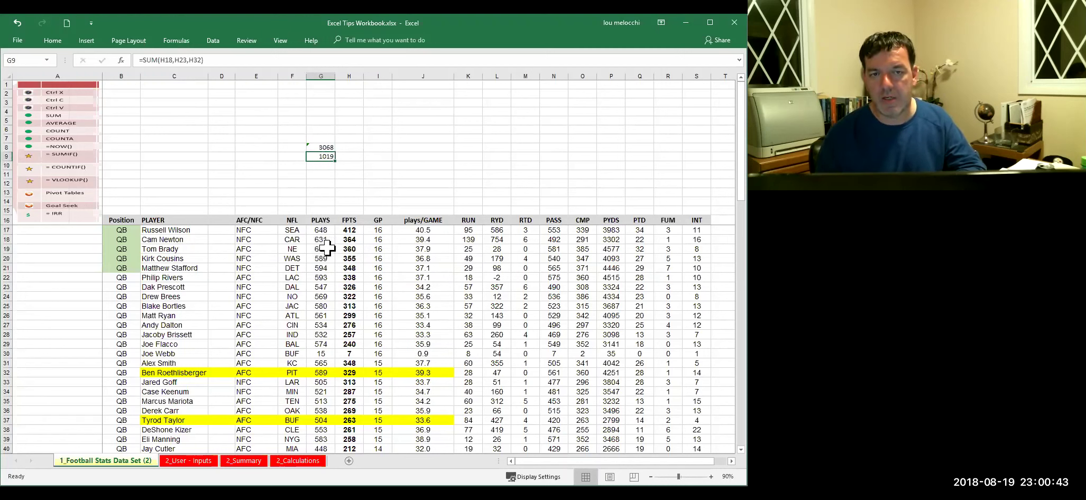
Clear the SUM formula from cell G9.
left_click_drag(319, 147, 323, 165)
left_click(320, 156)
key("Delete")
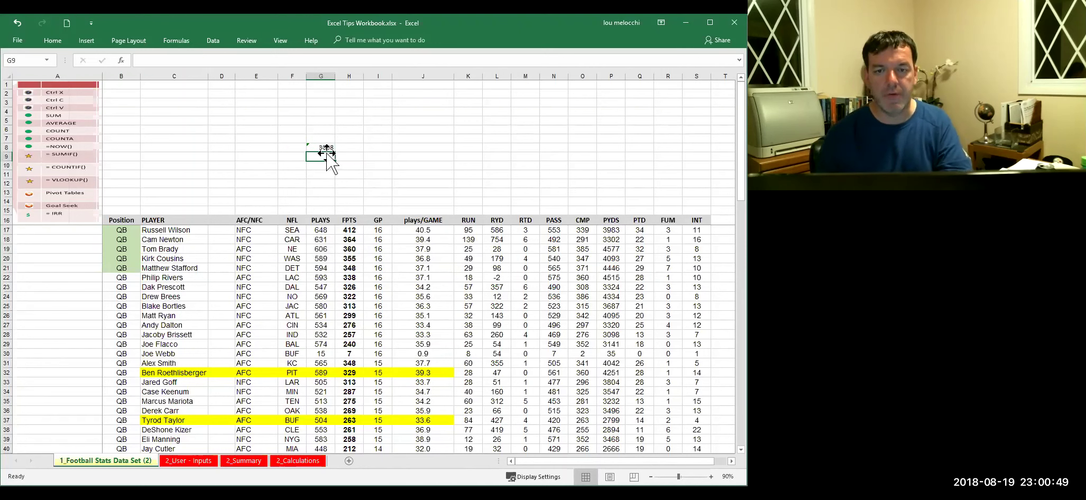
Change the function in the G8 formula to AVERAGE for the PLAYS range G17:G21.
left_click(320, 147)
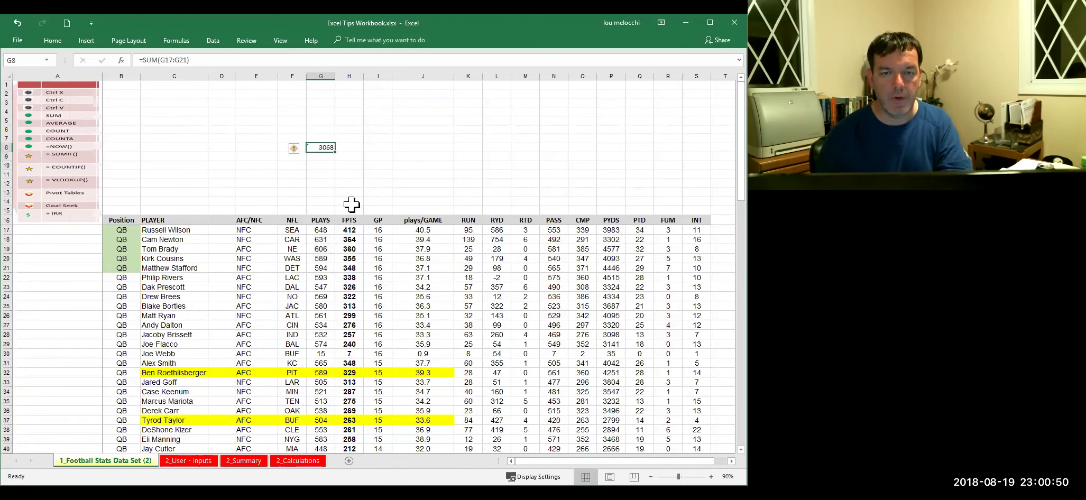
double_click(153, 59)
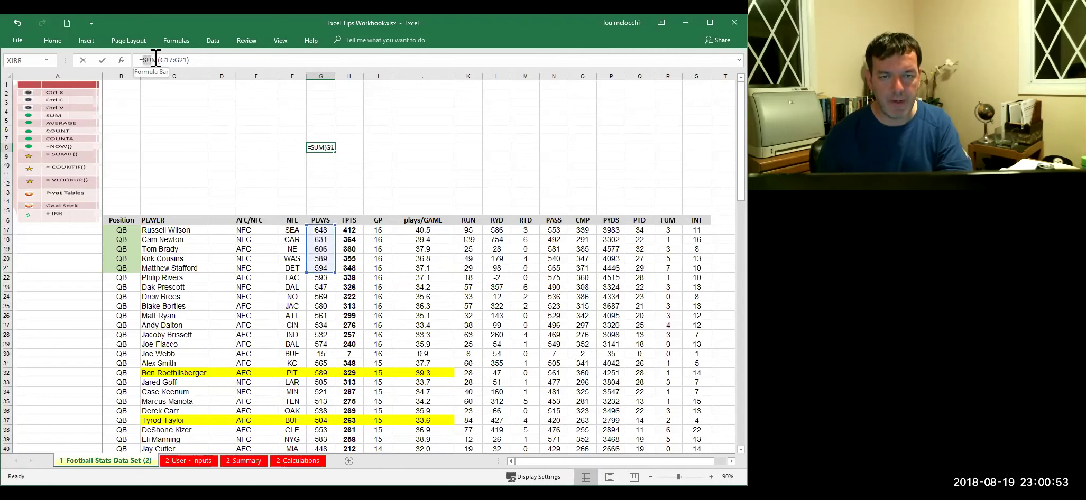
key("BackSpace")
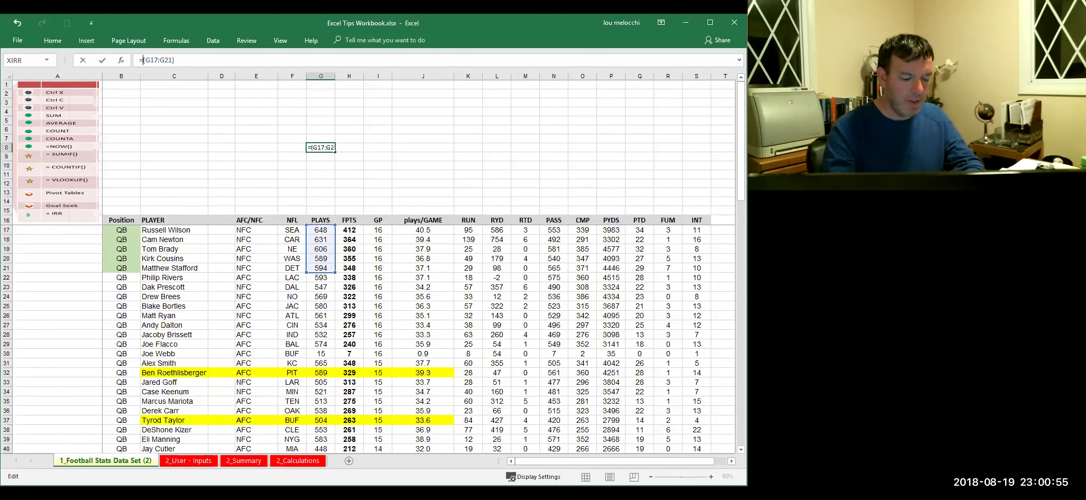
type("AVERAGE")
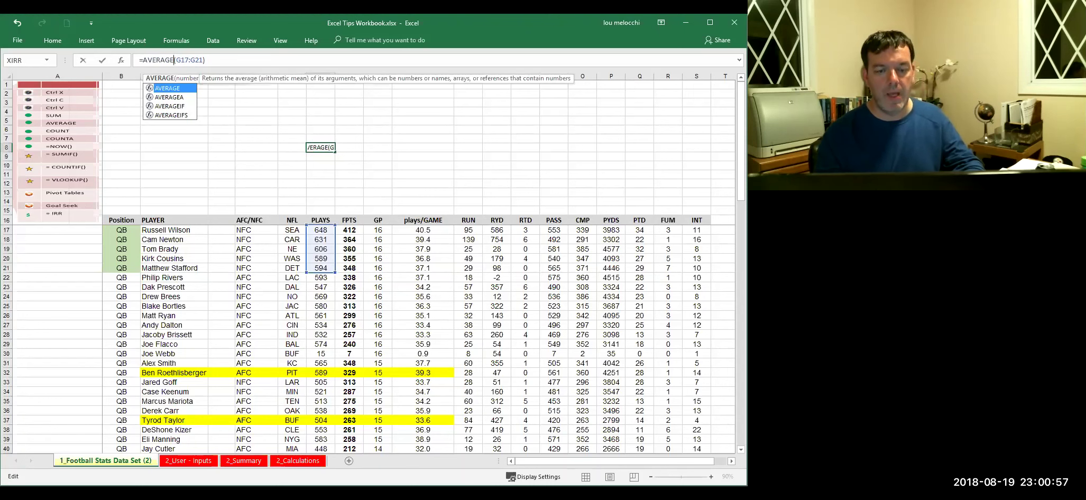
key("Return")
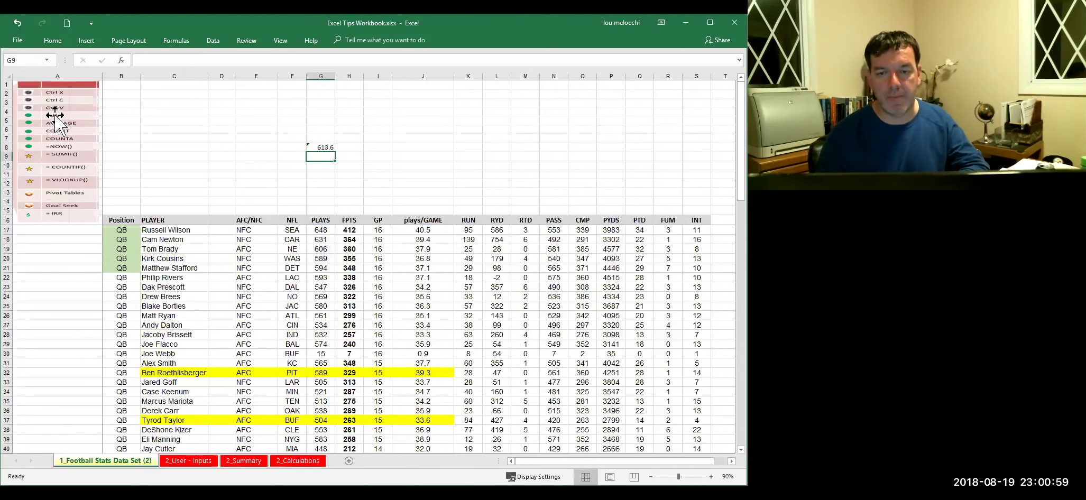
left_click_drag(321, 230, 323, 268)
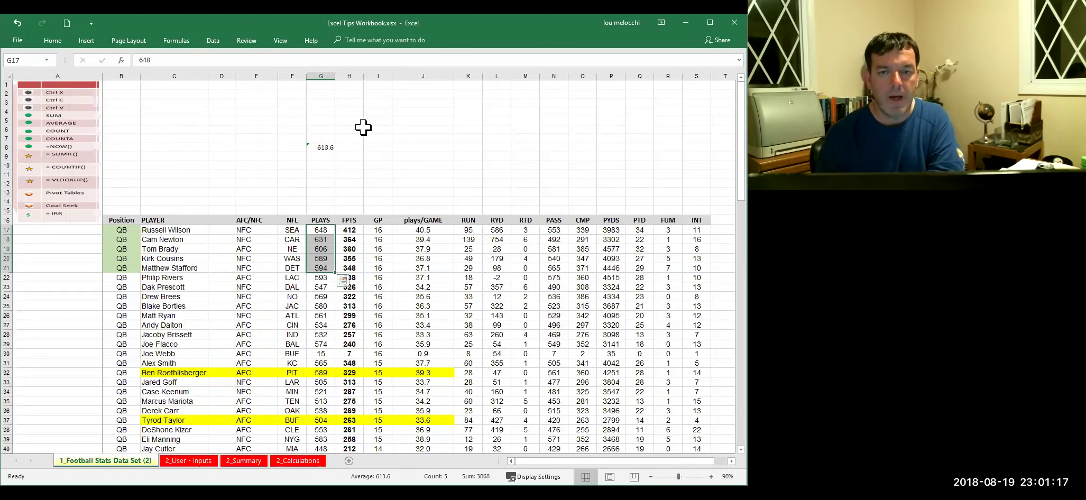
Remove the AVERAGE formula by clearing the cells F7 to H8.
left_click(325, 146)
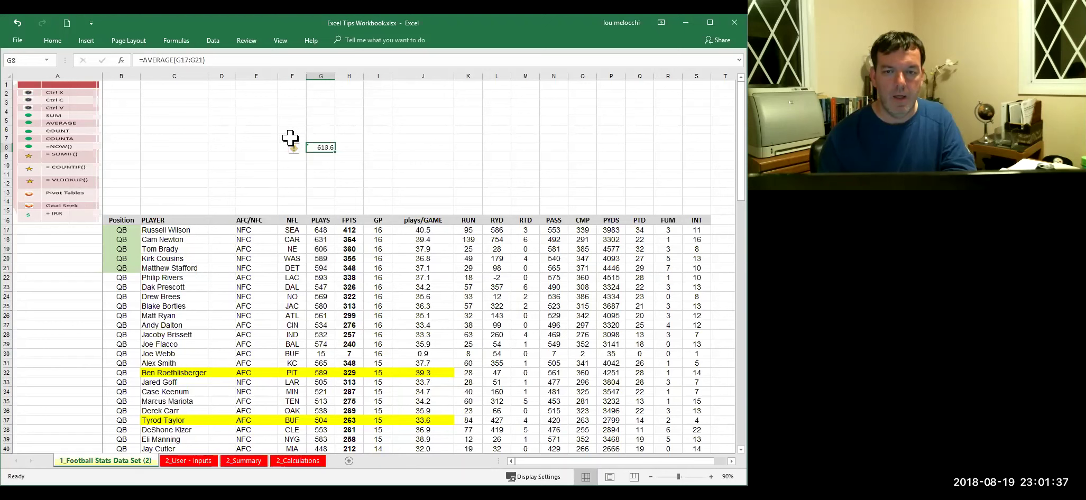
left_click_drag(289, 140, 354, 142)
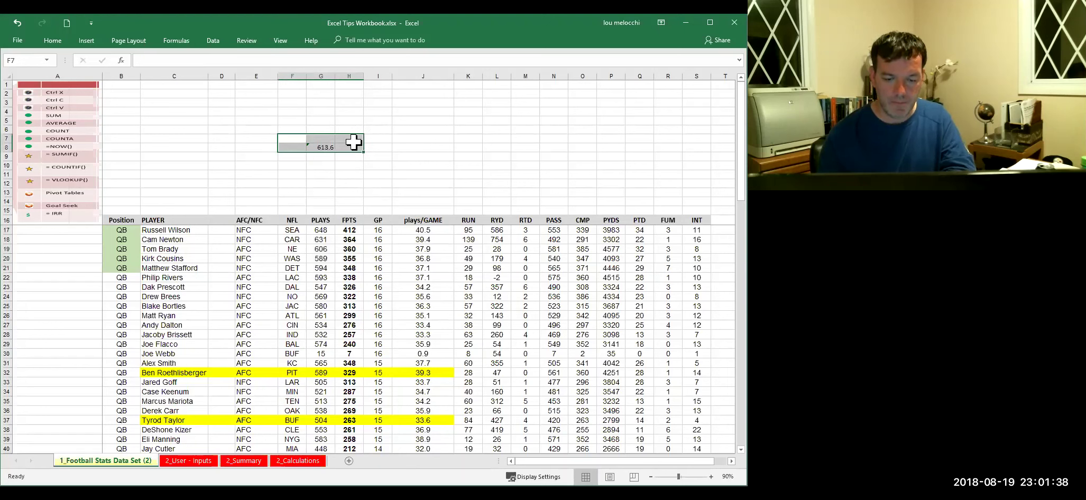
key("Delete")
Try the current date and time formula =NOW() in cell C3 and clear the cell again.
left_click(155, 102)
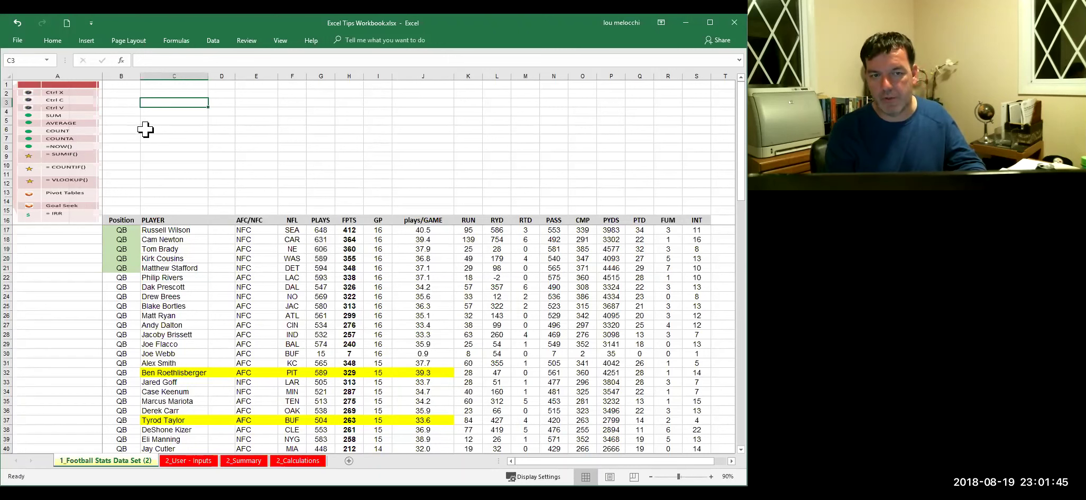
type("=")
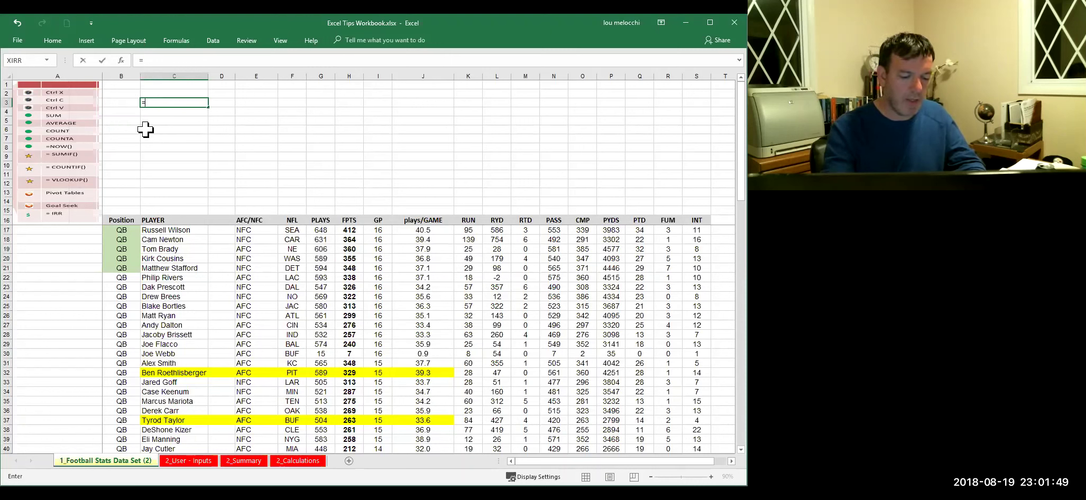
type("NOW()")
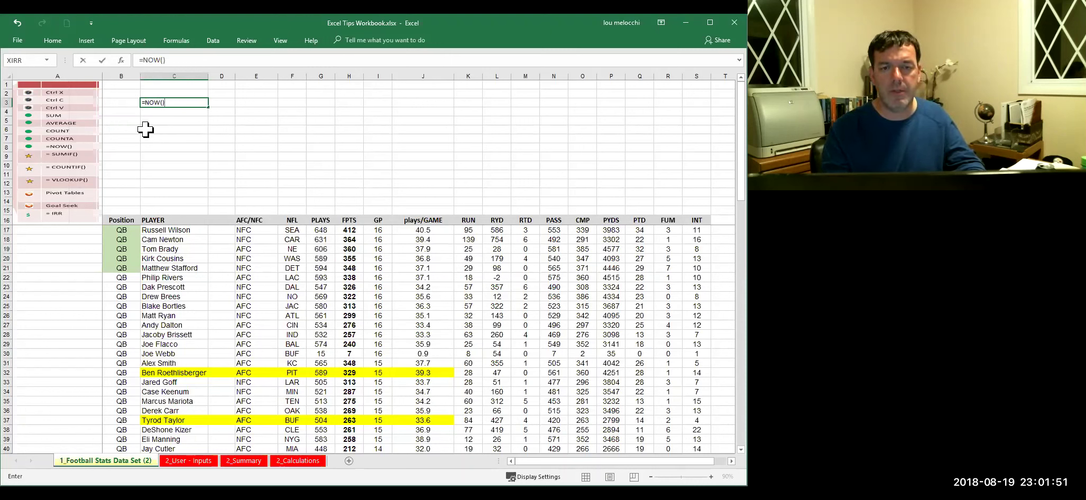
key("Return")
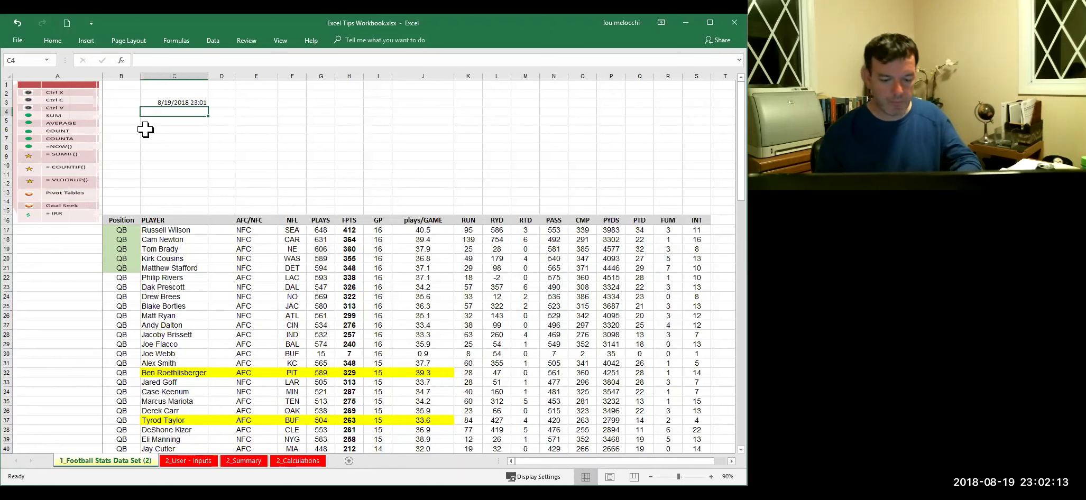
key("Up")
key("Delete")
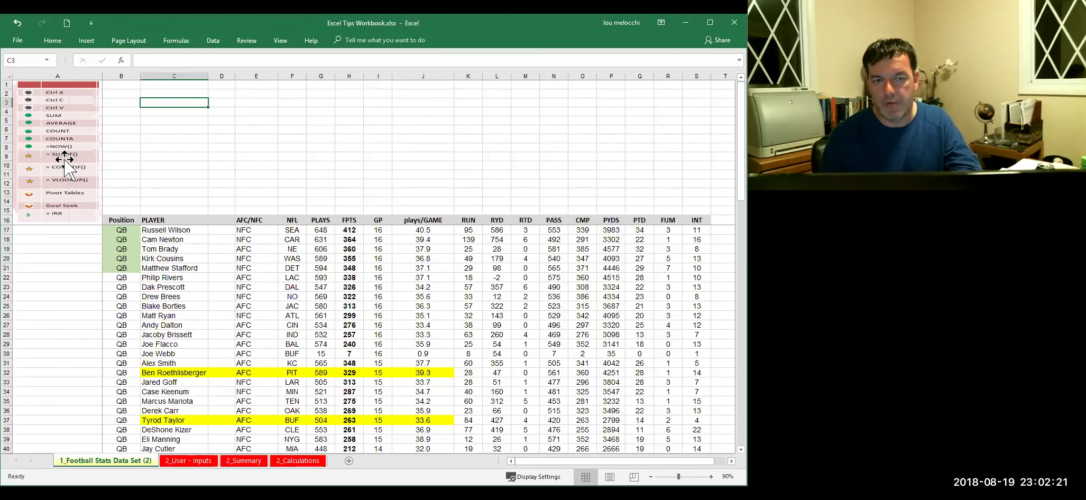
Enter the labels NFC in D7 and AFC in D8, and select cell E7 beside the NFC label.
left_click(224, 139)
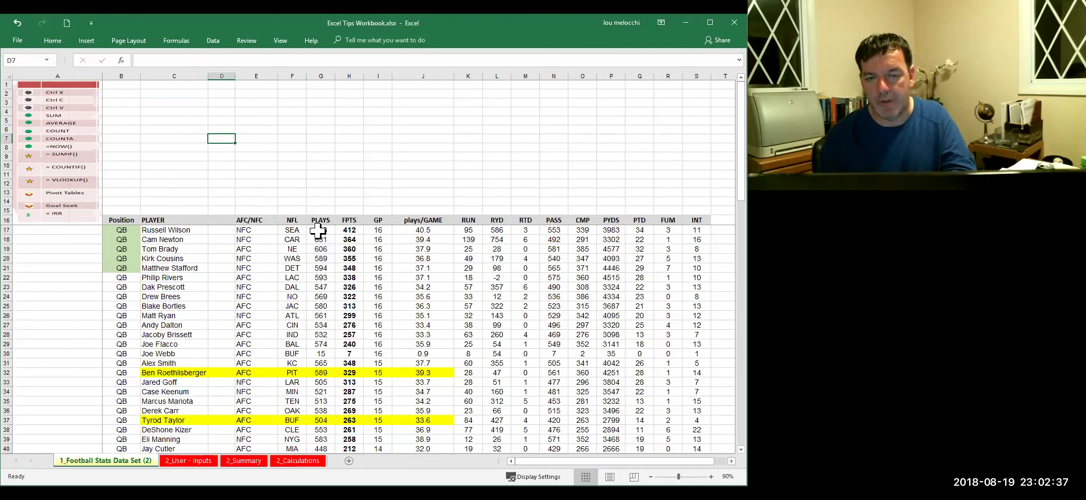
type("N")
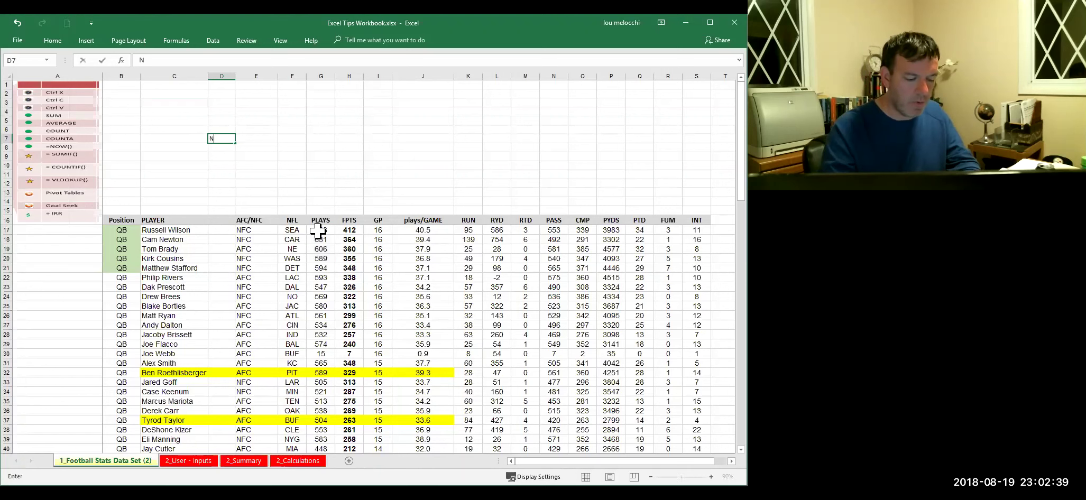
type("FC")
key("Return")
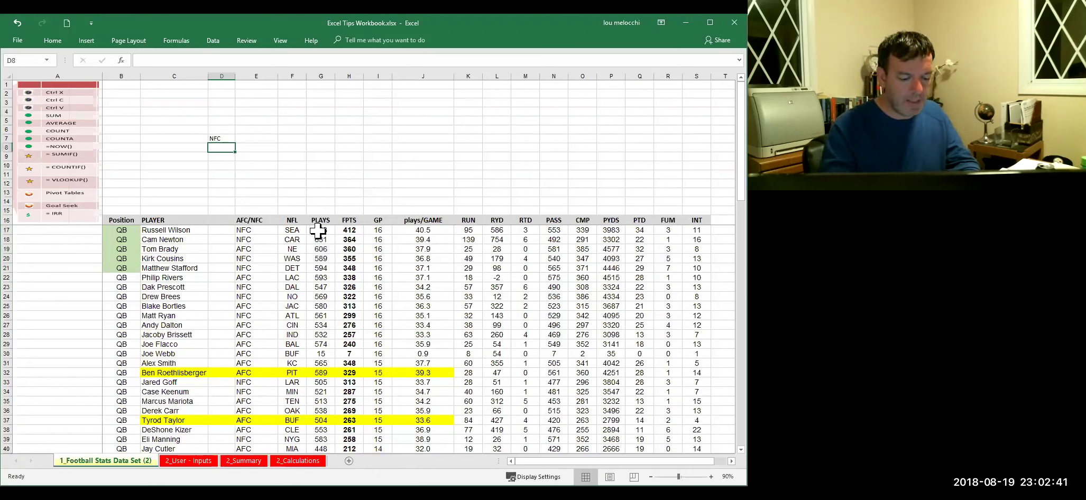
type("AFC")
key("Return")
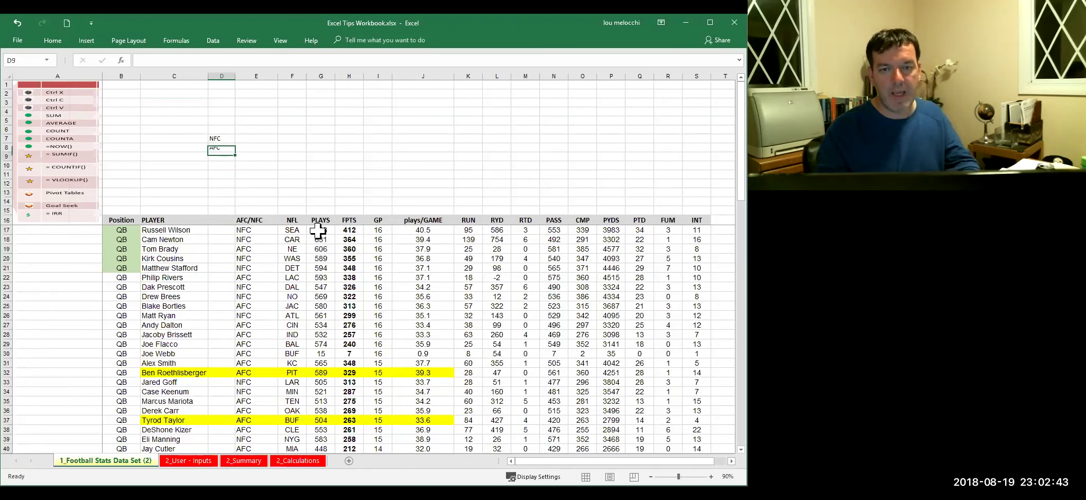
key("Up")
key("Up")
key("Right")
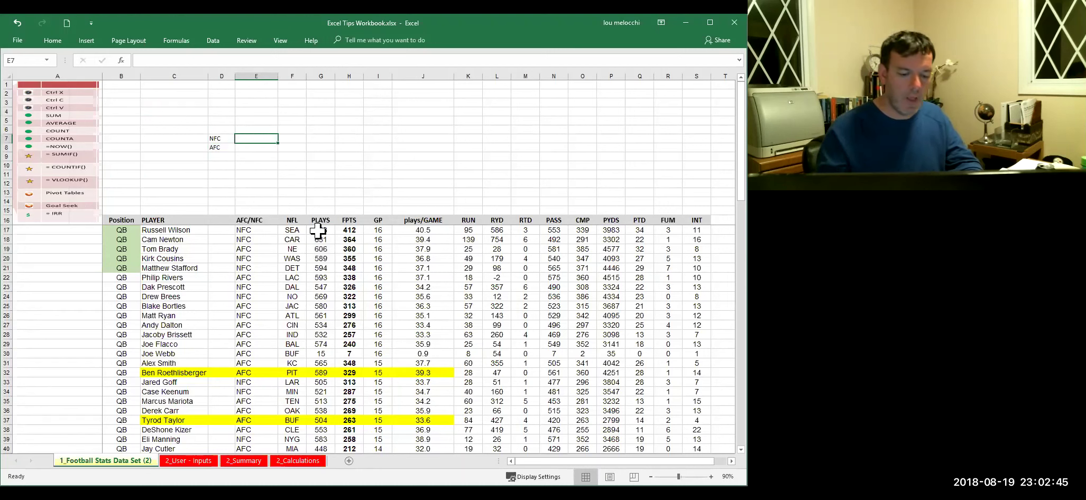
Begin a SUMIF formula in E7 with the AFC/NFC column cells as the absolute range $E$17:$E$47.
type("=s")
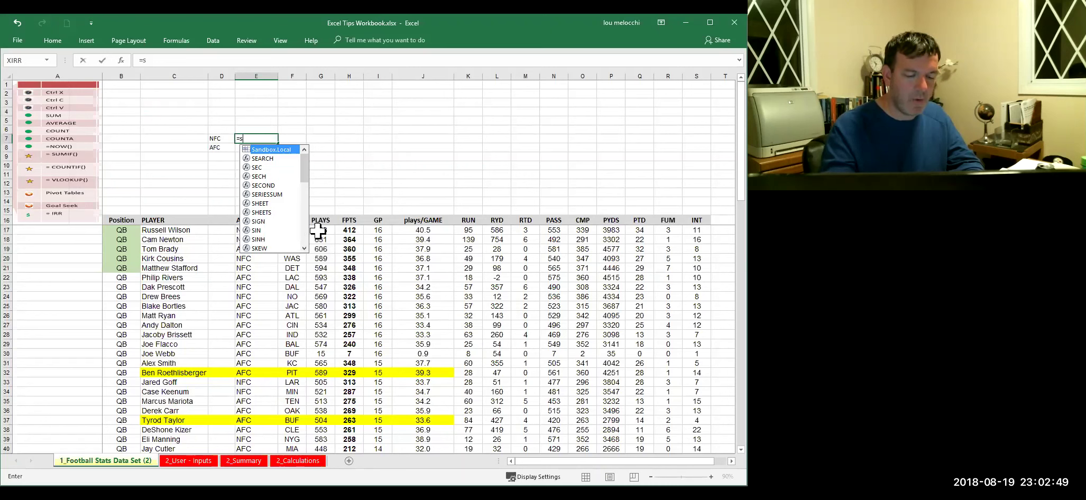
type("umif(")
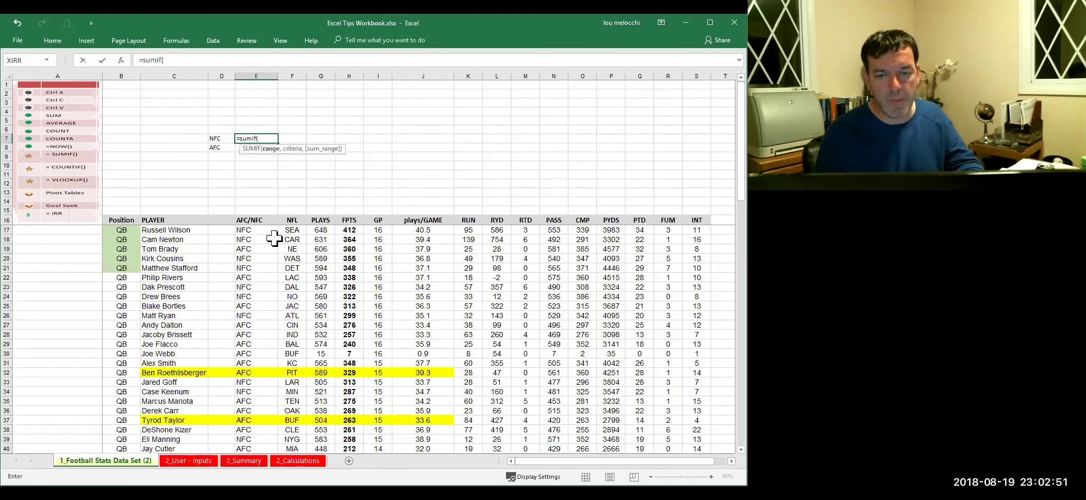
left_click_drag(255, 231, 248, 238)
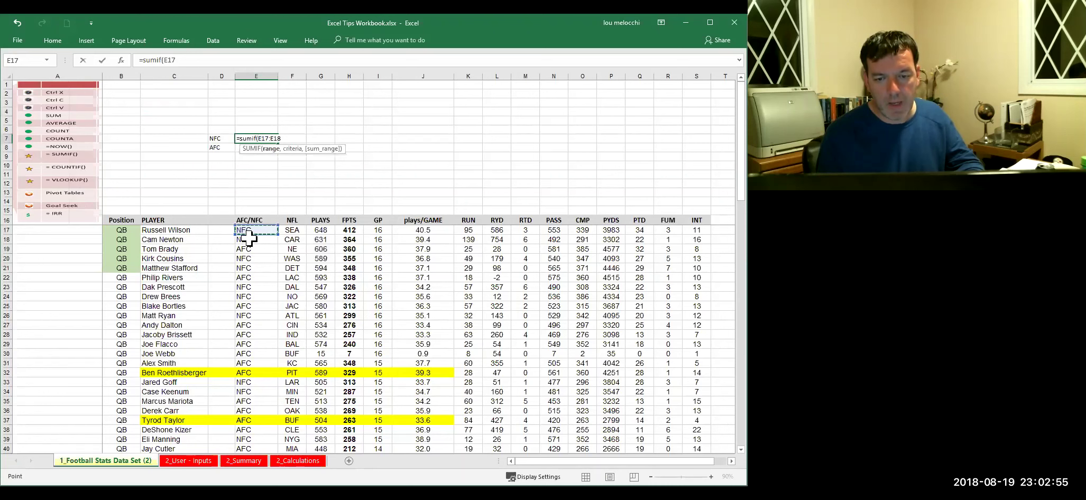
left_click_drag(248, 238, 257, 411)
left_click(169, 60)
key("F4")
left_click(192, 60)
key("F4")
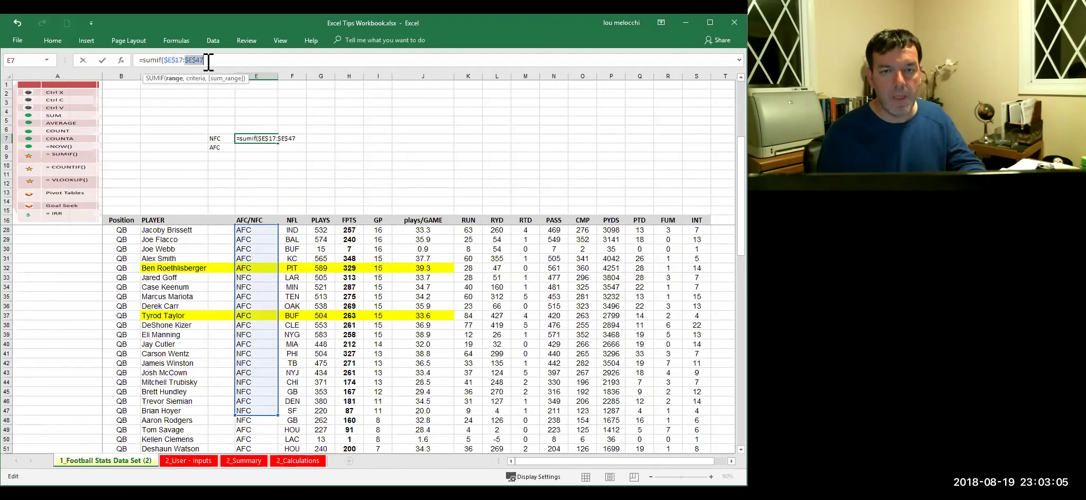
Add D7 as the criterion and the PLAYS cells G17:G47 as the sum range, closing the SUMIF formula.
type(",")
left_click(219, 139)
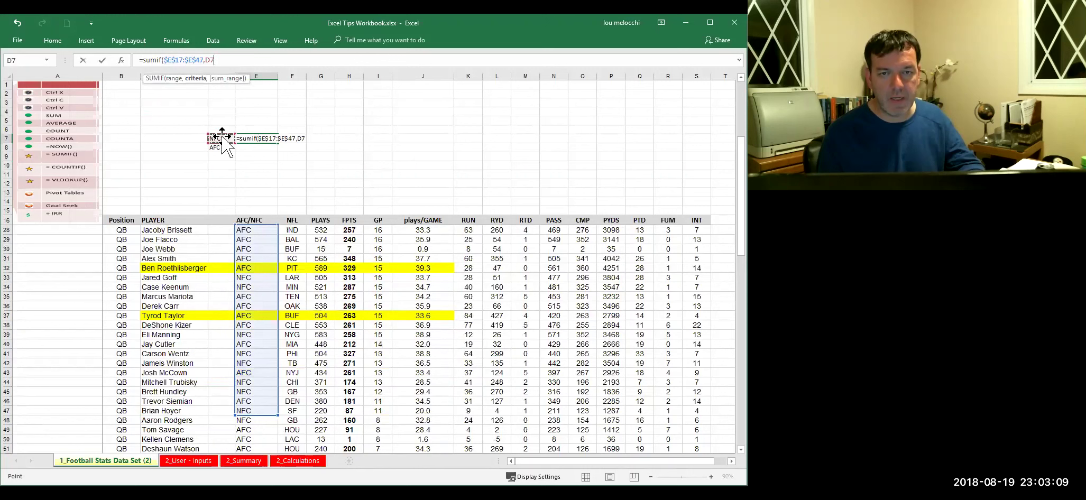
type(",")
left_click_drag(321, 230, 322, 241)
left_click(322, 410)
left_click_drag(314, 379, 318, 228)
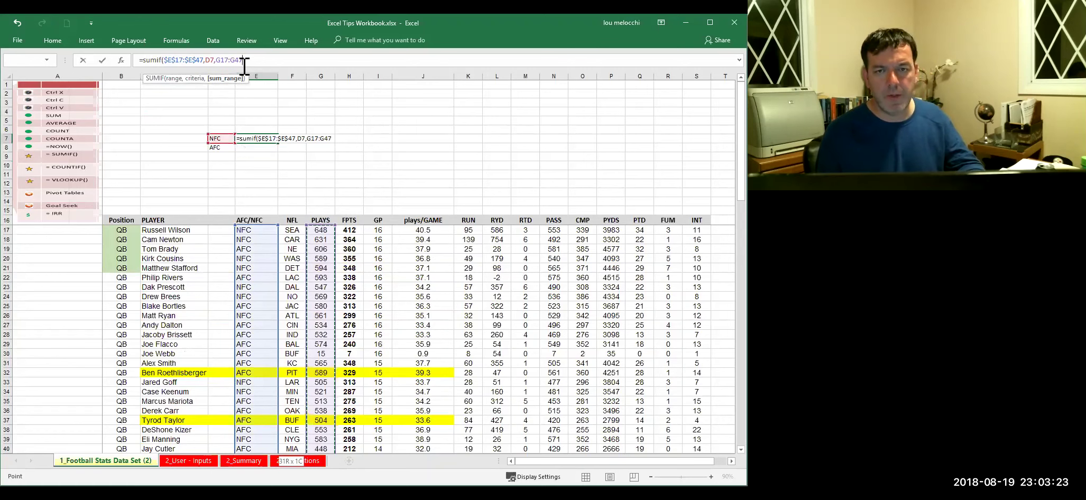
type(")")
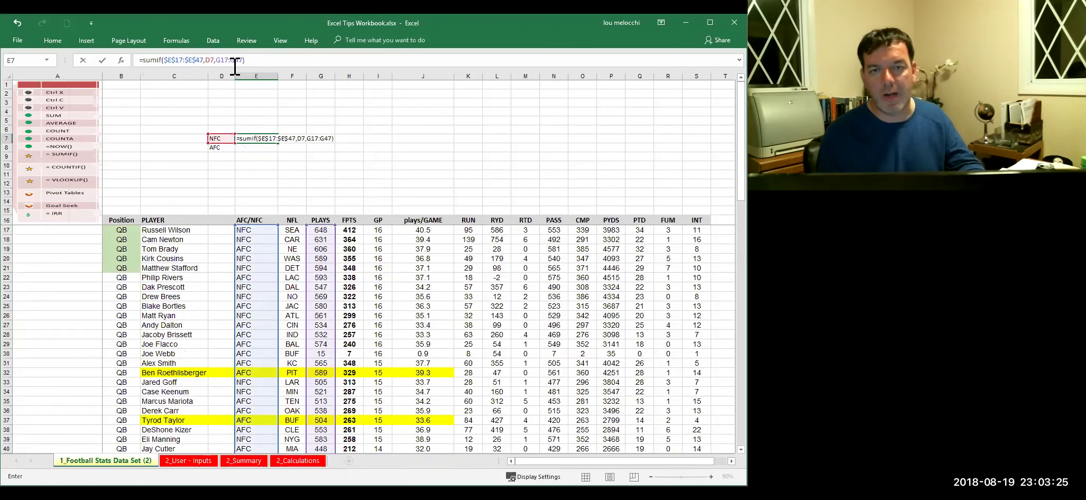
Make the SUMIF sum range absolute as $G$17:$G$47 and enter the formula in E7.
left_click(222, 60)
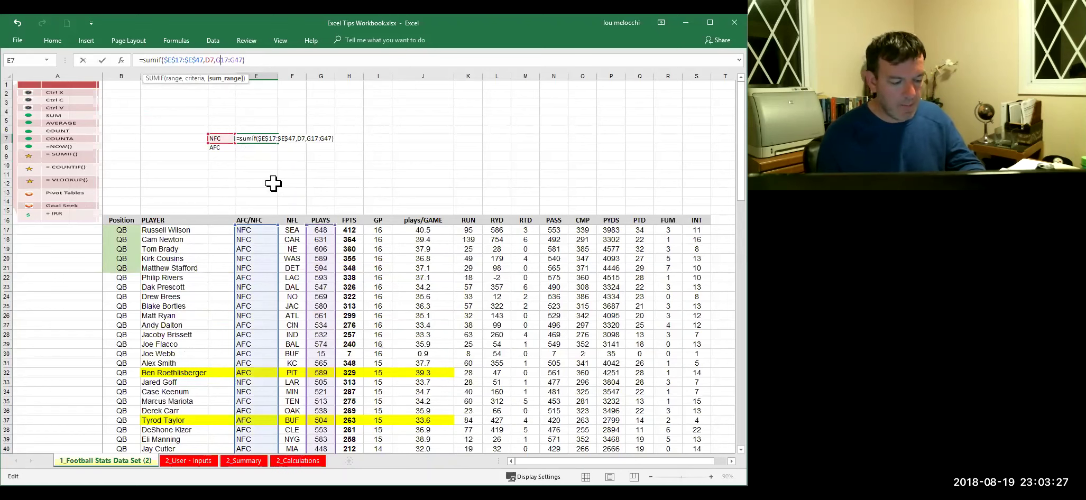
key("F4")
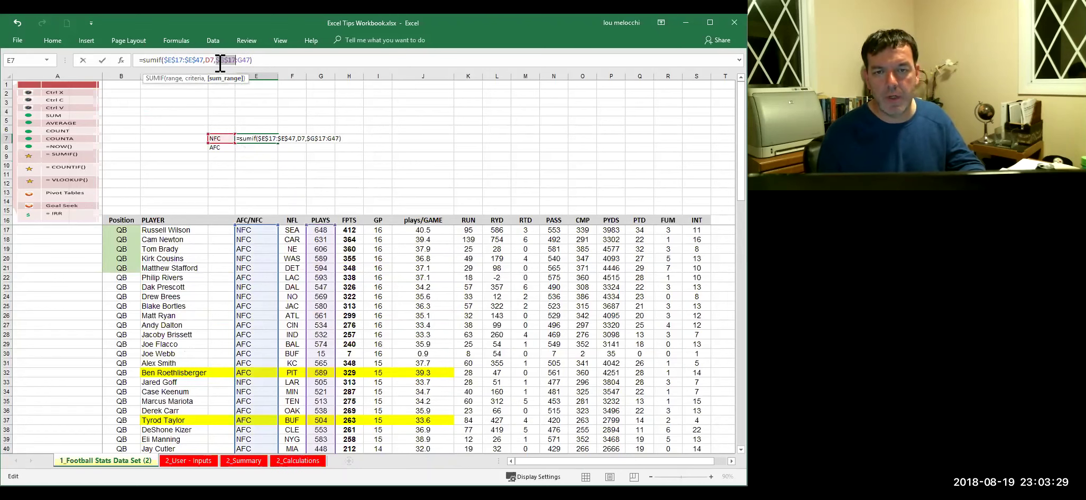
left_click(238, 59)
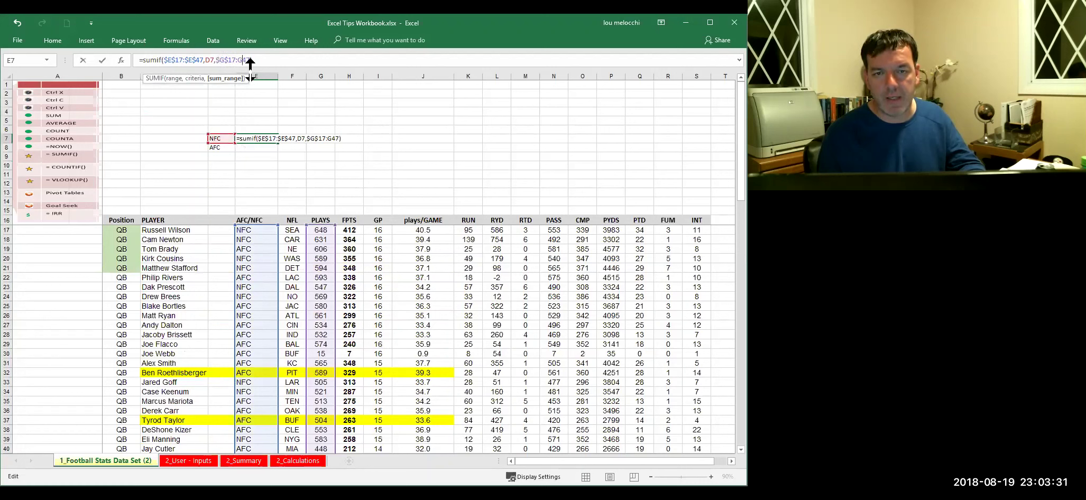
key("F4")
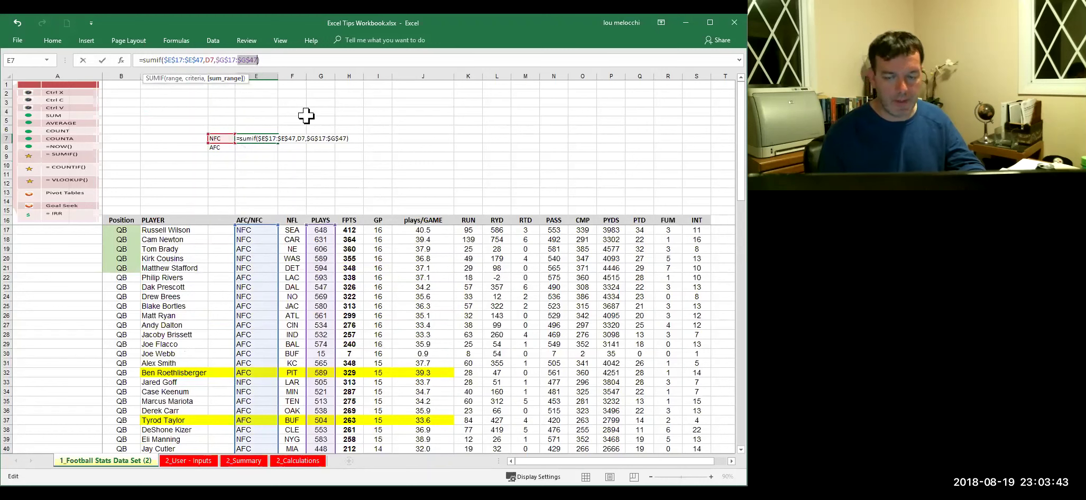
key("Return")
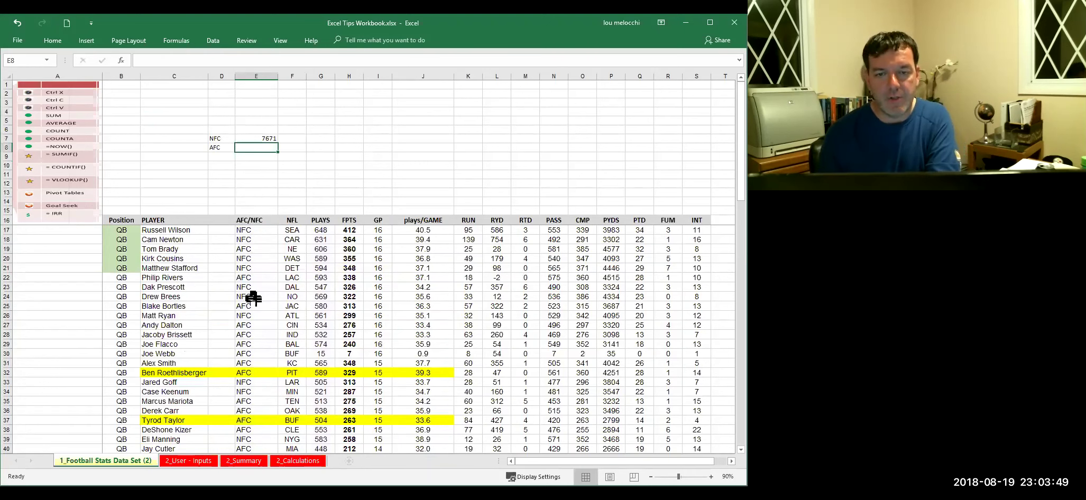
Duplicate the E7 SUMIF formula in E8 with its absolute ranges and change the criterion to D8 for AFC.
left_click(256, 140)
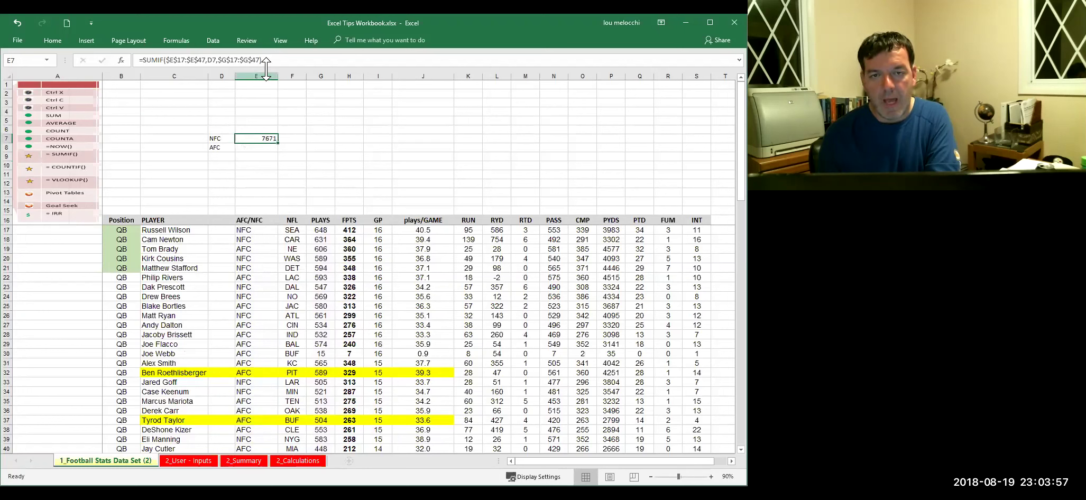
left_click(163, 61)
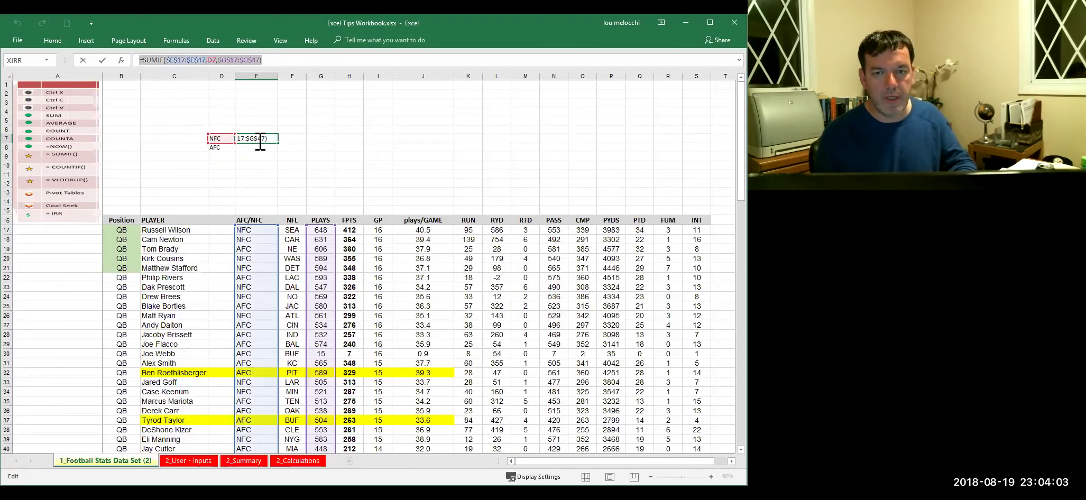
key("Return")
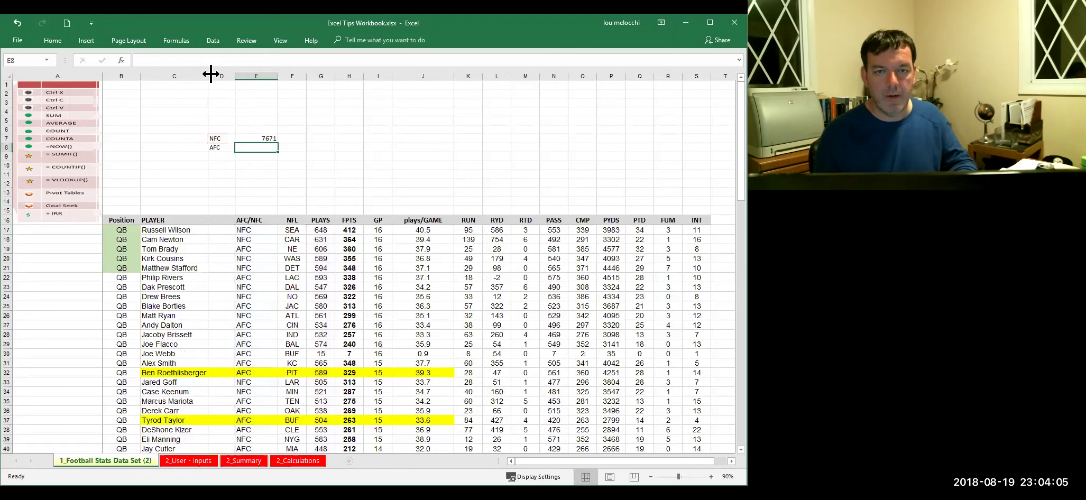
key("ctrl+apostrophe")
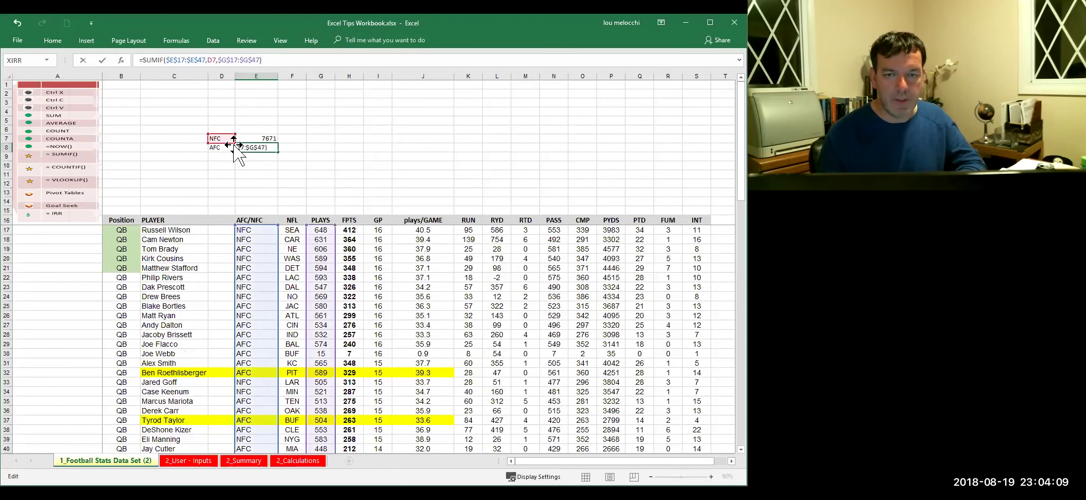
left_click_drag(226, 144, 230, 156)
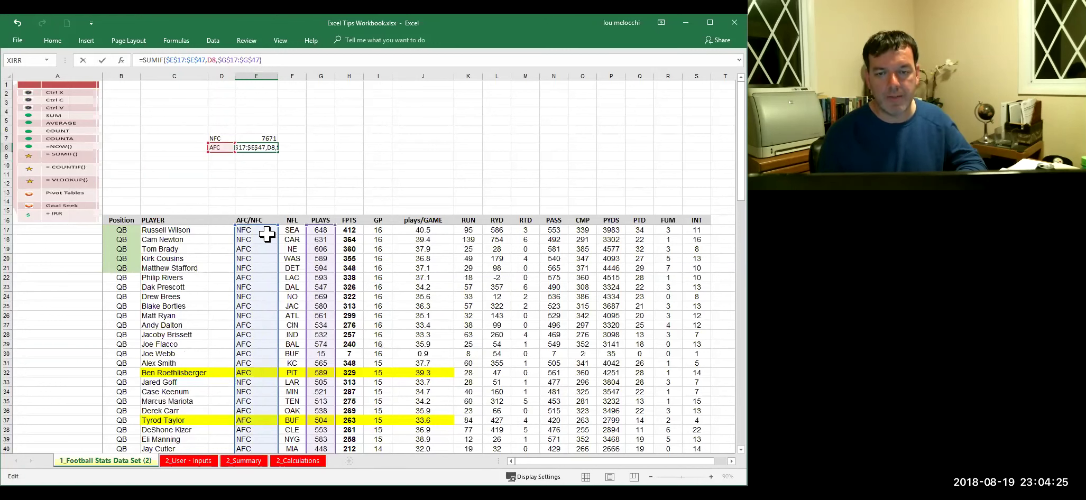
key("Return")
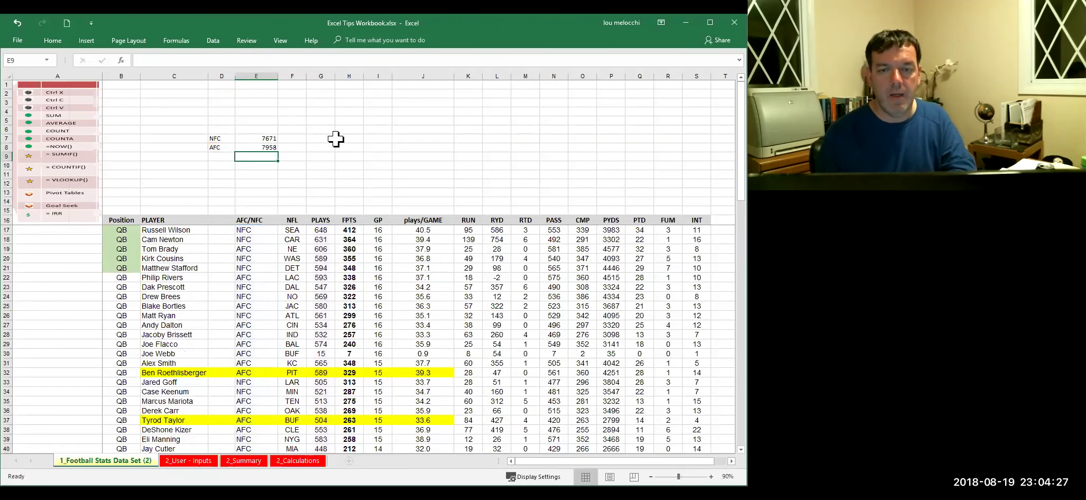
Clear the NFC and AFC labels and their SUMIF formulas from cells D7 to E8.
left_click(244, 148)
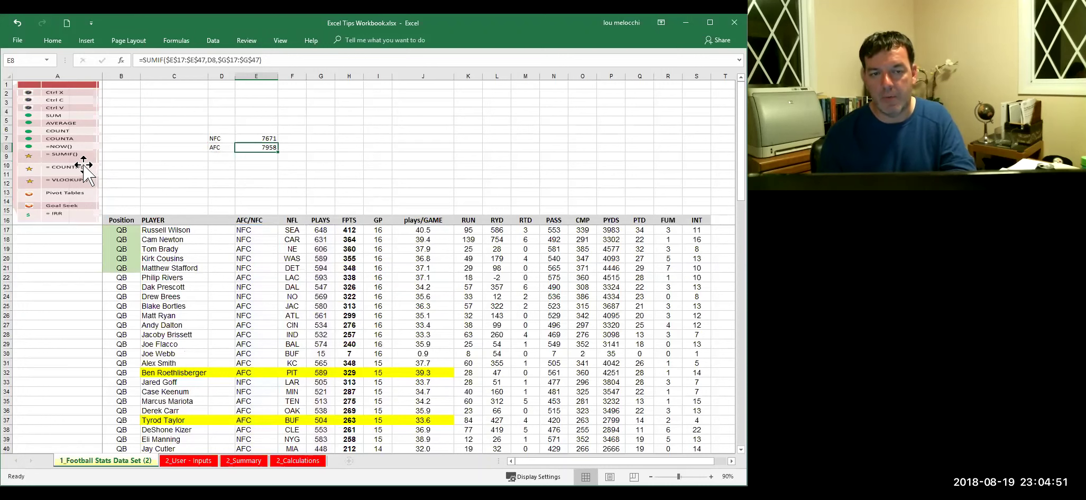
left_click(218, 137)
left_click_drag(246, 138, 267, 147)
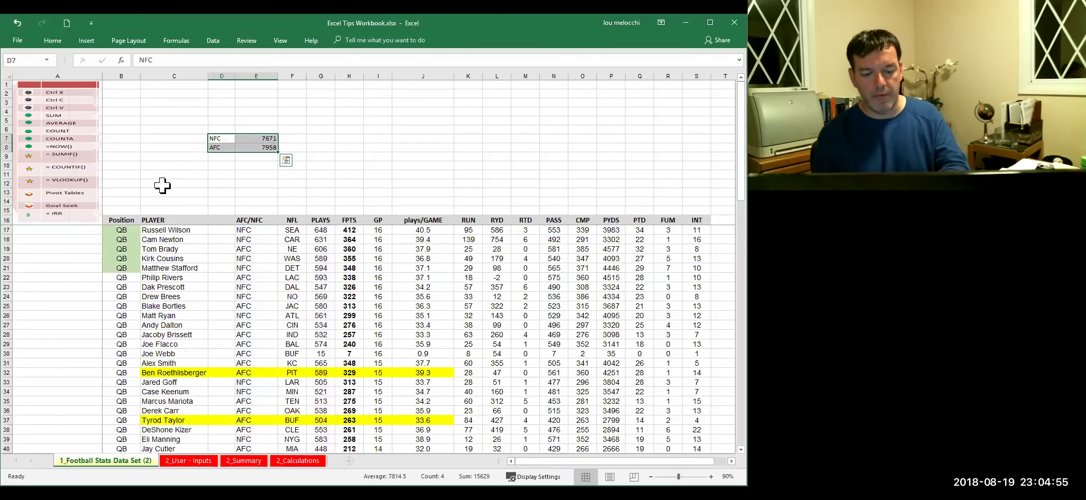
key("Delete")
left_click(221, 174)
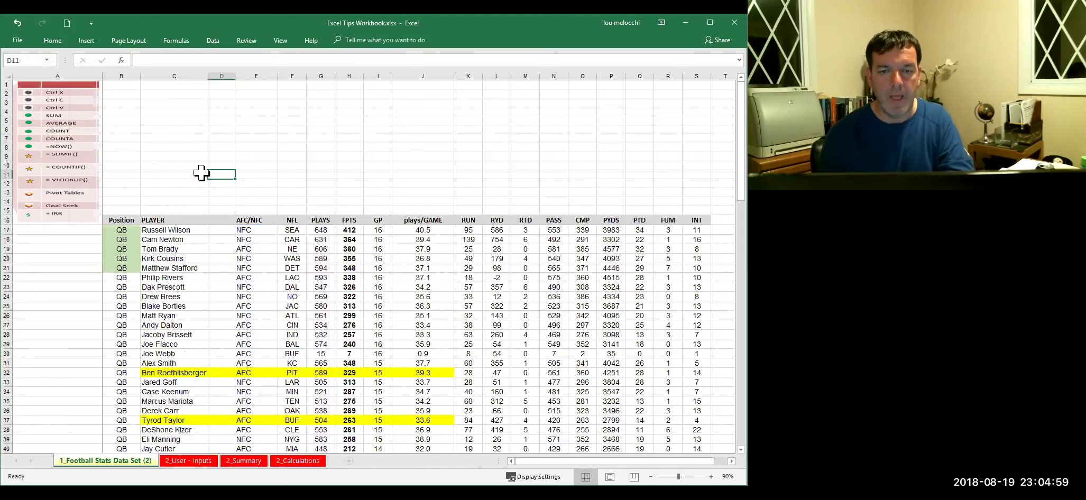
Open Data Validation for cell C9 and allow List values.
left_click(186, 158)
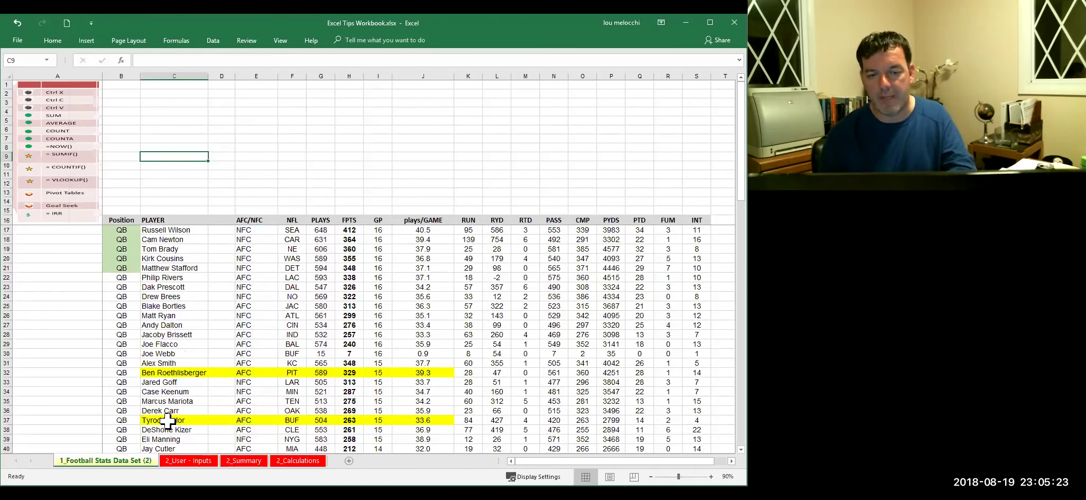
left_click_drag(167, 420, 420, 423)
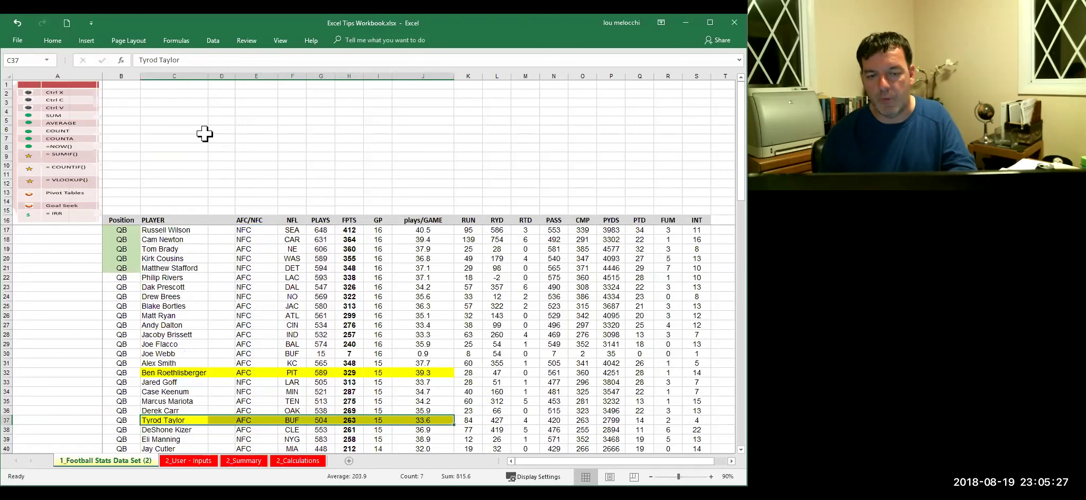
left_click(174, 156)
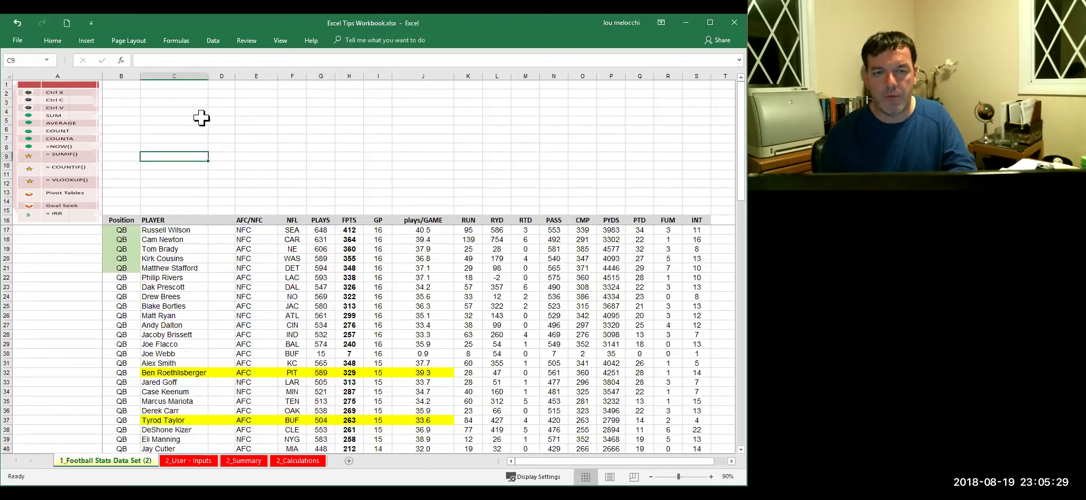
left_click(213, 40)
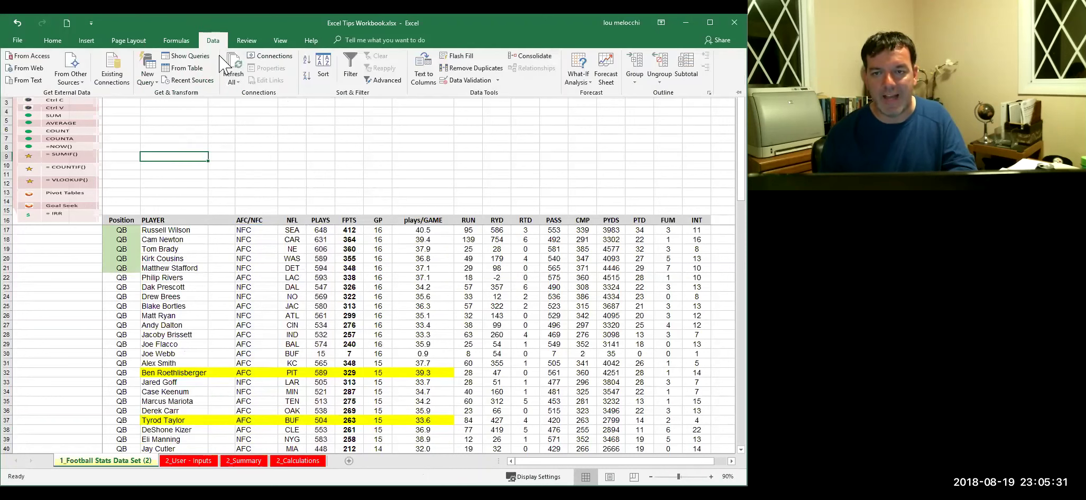
left_click(498, 81)
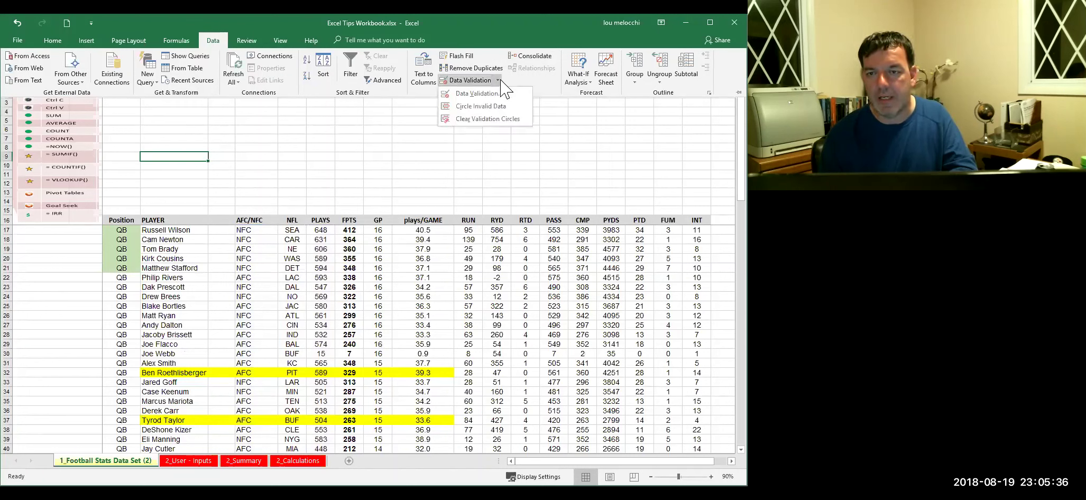
left_click(479, 96)
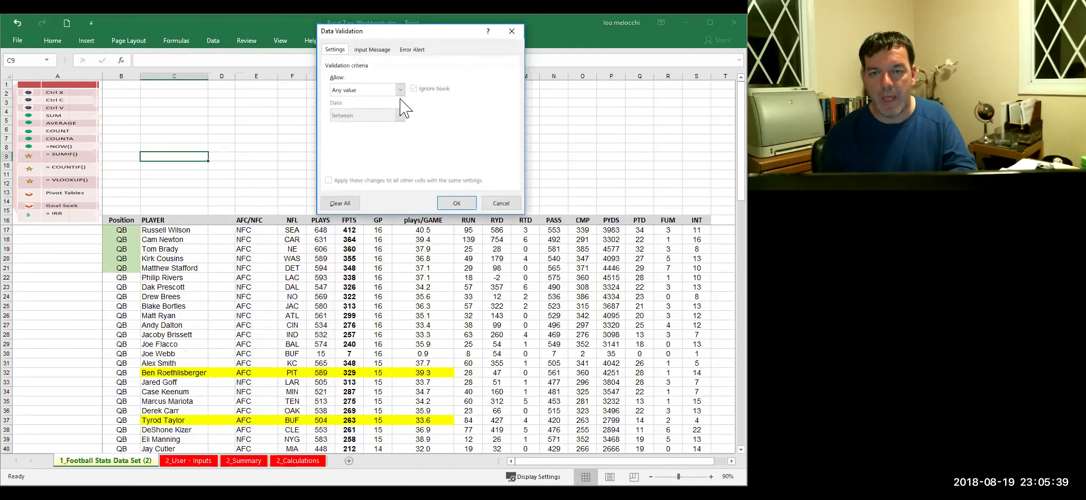
left_click(400, 90)
left_click(364, 125)
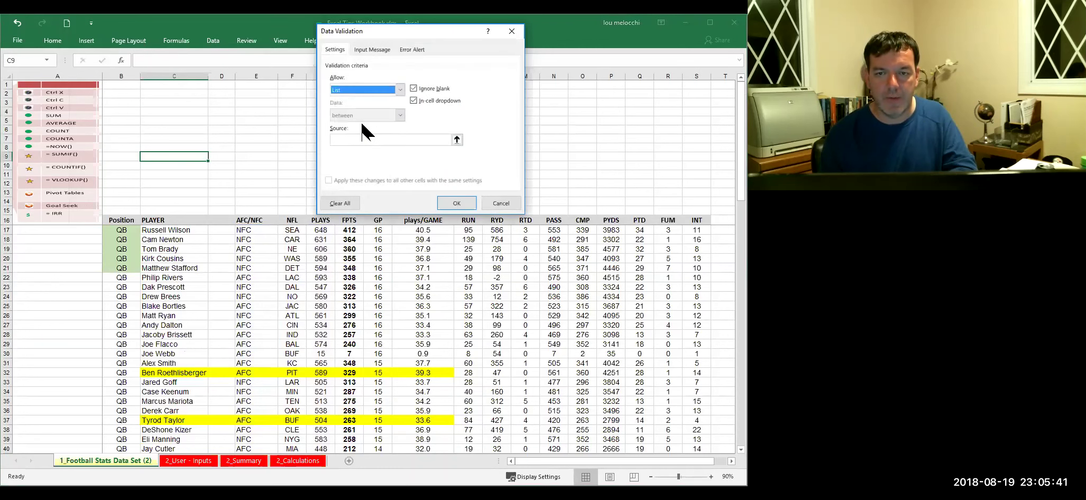
Set the validation list source to the player names in =$C$17:$C$38 and apply it to C9.
left_click(360, 139)
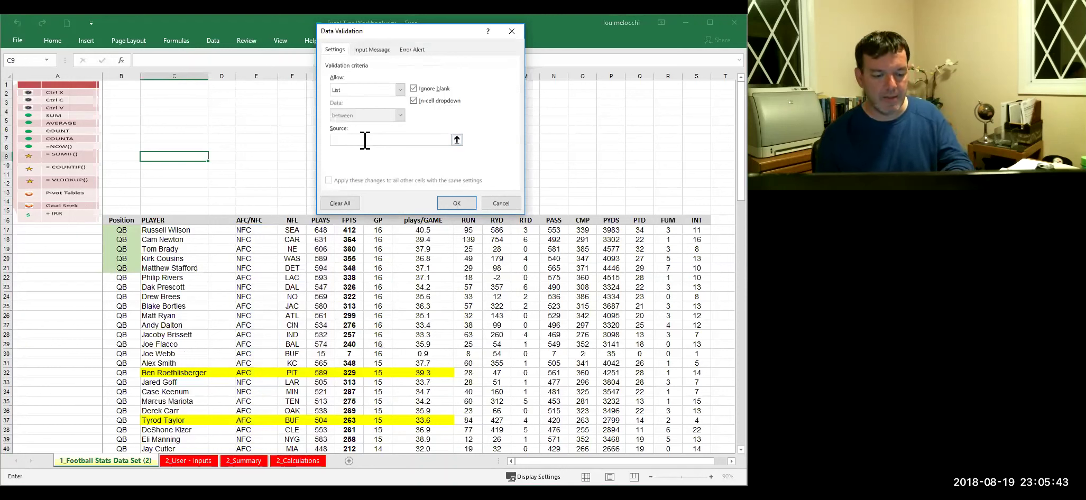
left_click(161, 230)
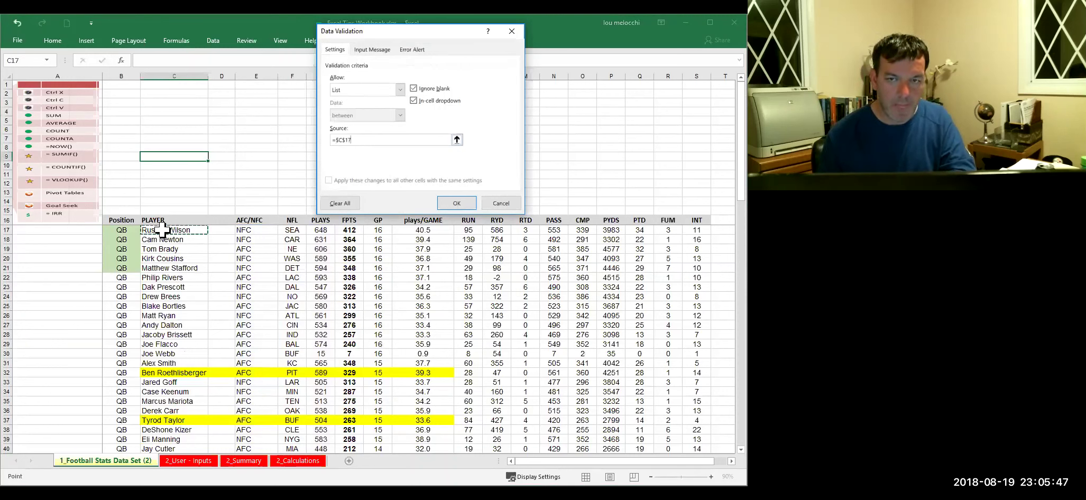
left_click_drag(161, 230, 204, 429)
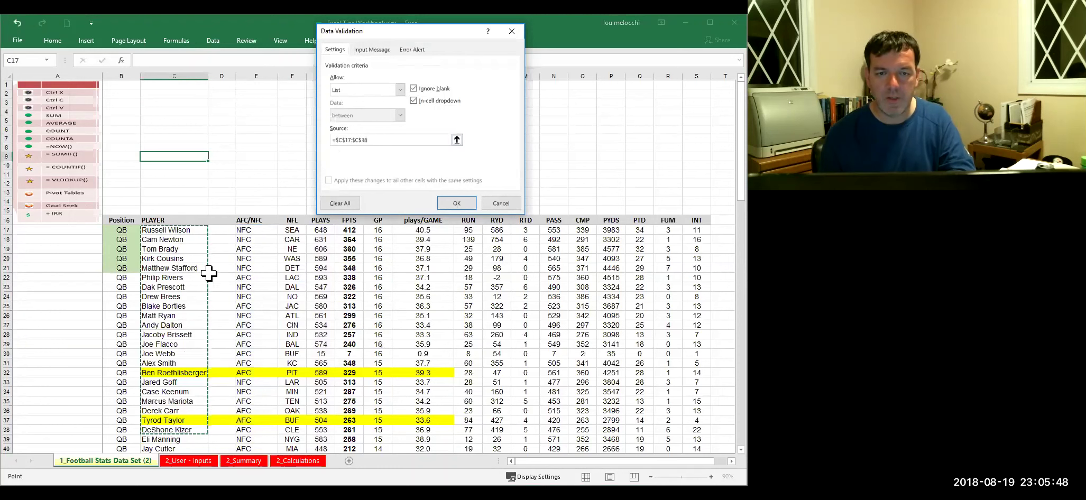
left_click(458, 204)
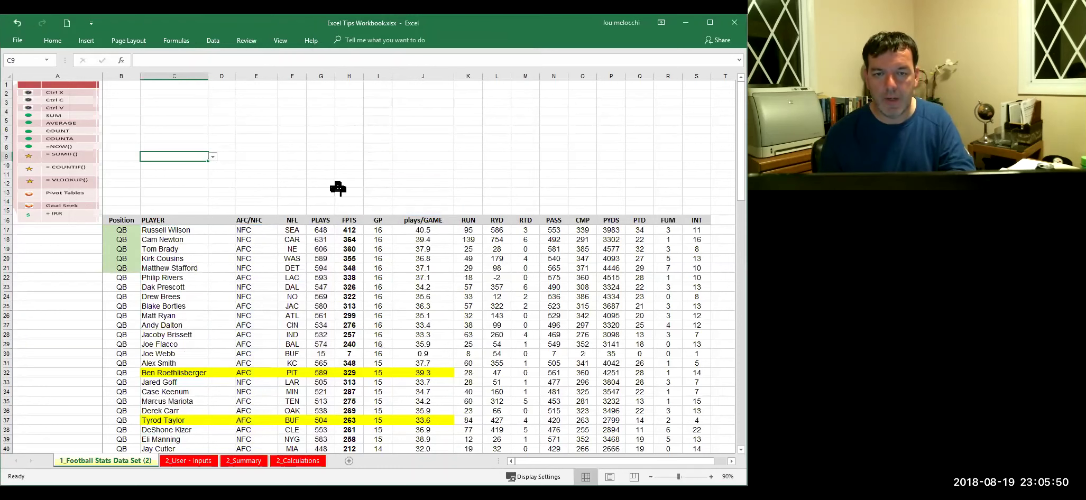
Fill cell C9 yellow and choose Ben Roethlisberger from its player drop-down list.
left_click(53, 42)
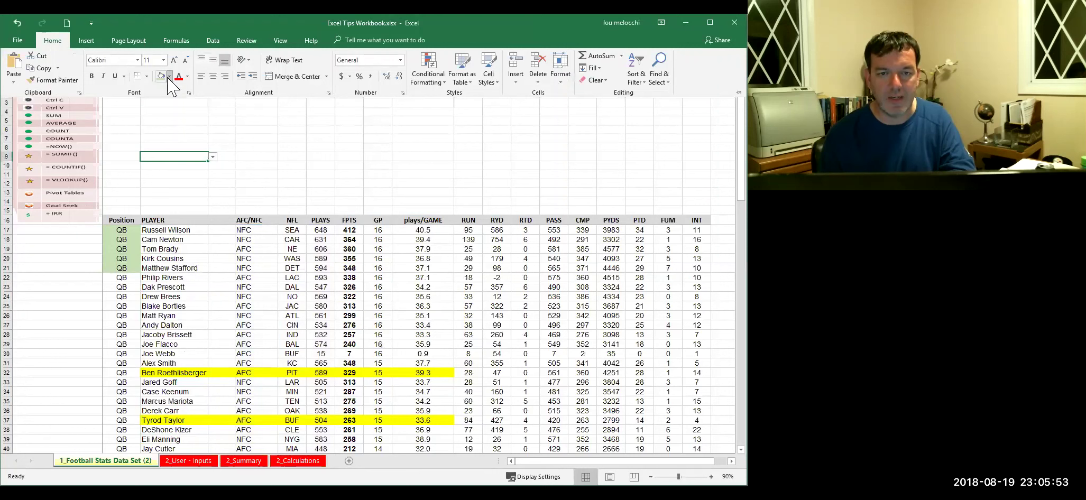
left_click(166, 76)
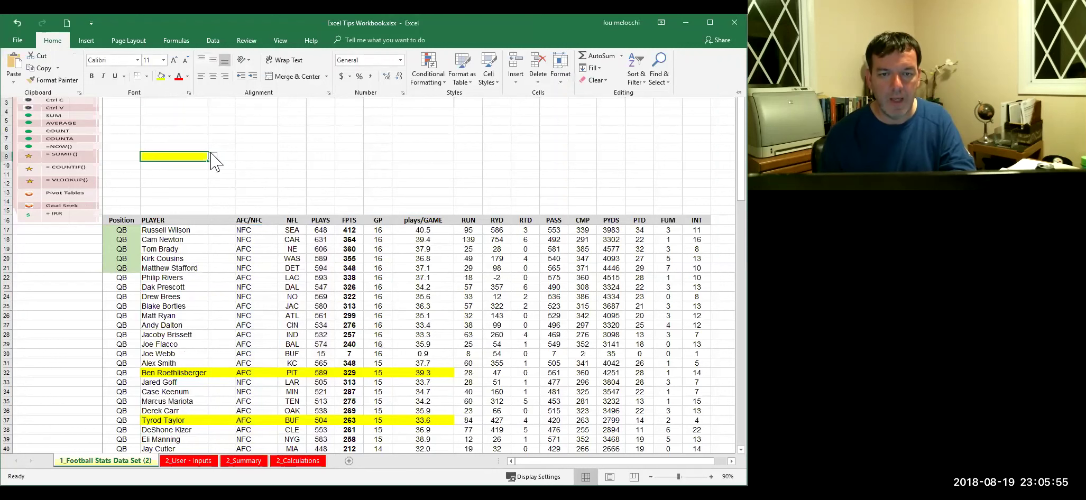
left_click(212, 156)
left_click_drag(213, 171, 215, 198)
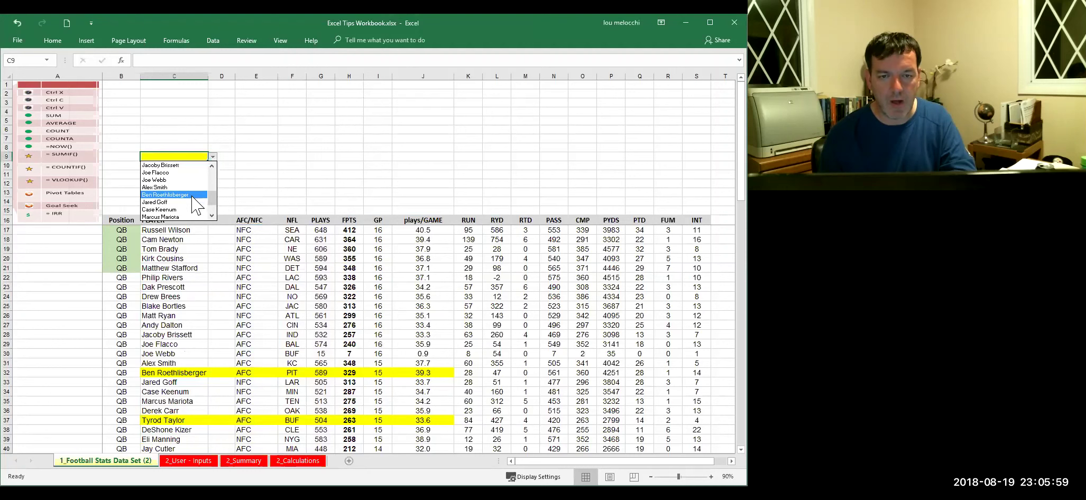
left_click(174, 194)
Copy the C9 drop-down cell into C10 and choose Tyrod Taylor from the copied list.
key("ctrl+c")
key("Down")
key("ctrl+v")
left_click(213, 166)
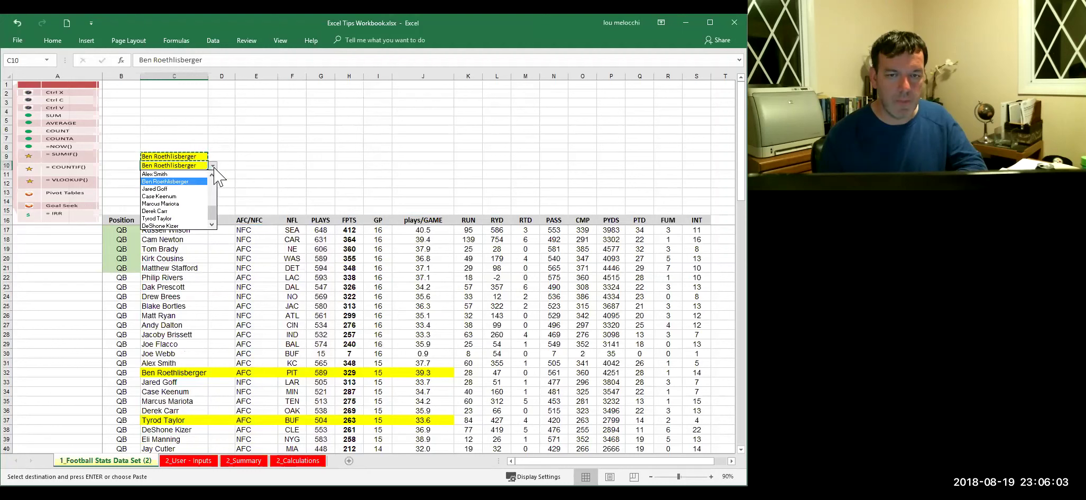
left_click(177, 217)
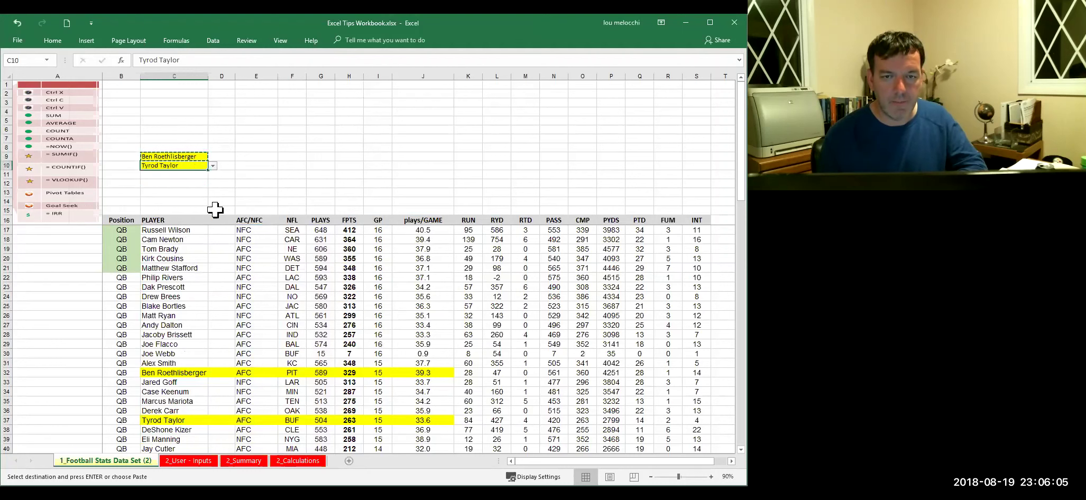
Enter the headings "# games", "Plays per game" and "interceptions" in cells E8 to G8.
left_click(245, 149)
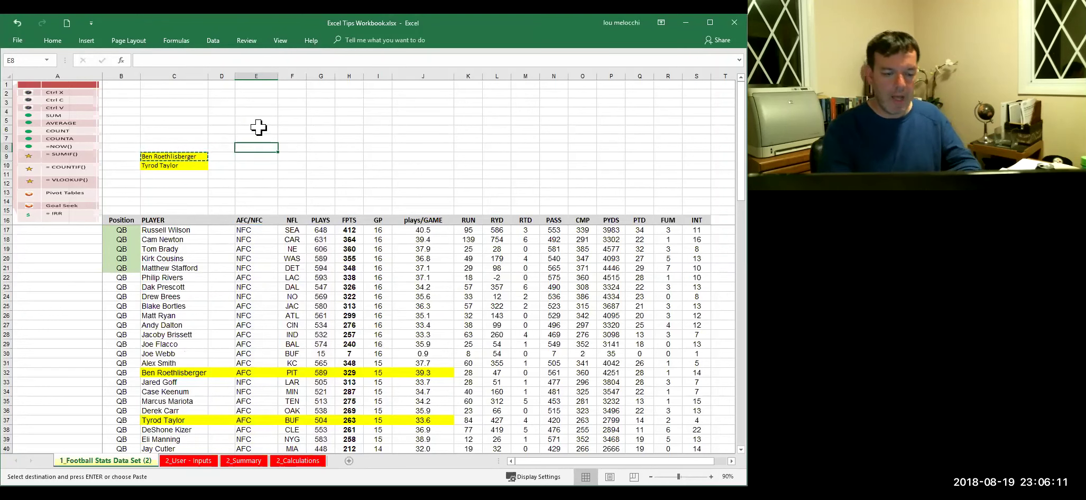
type("# games")
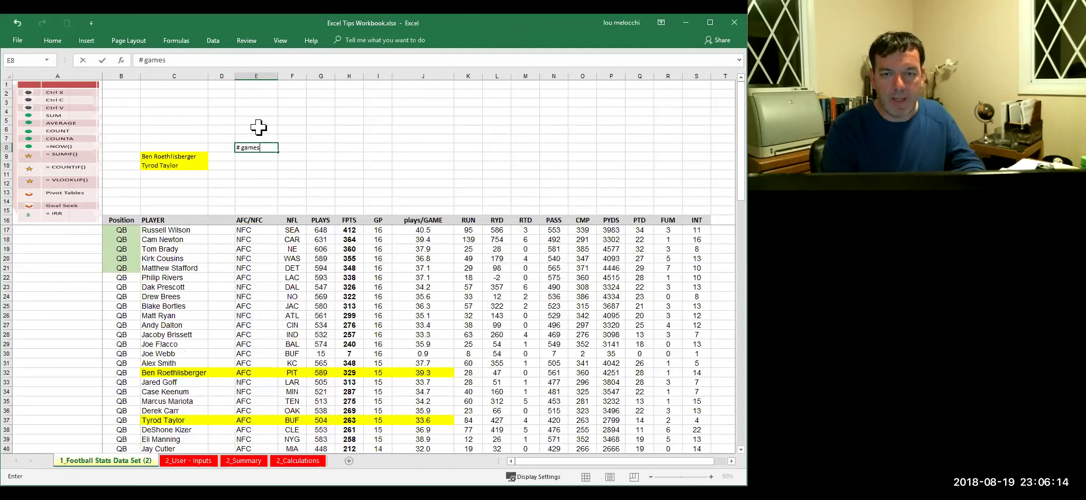
key("Tab")
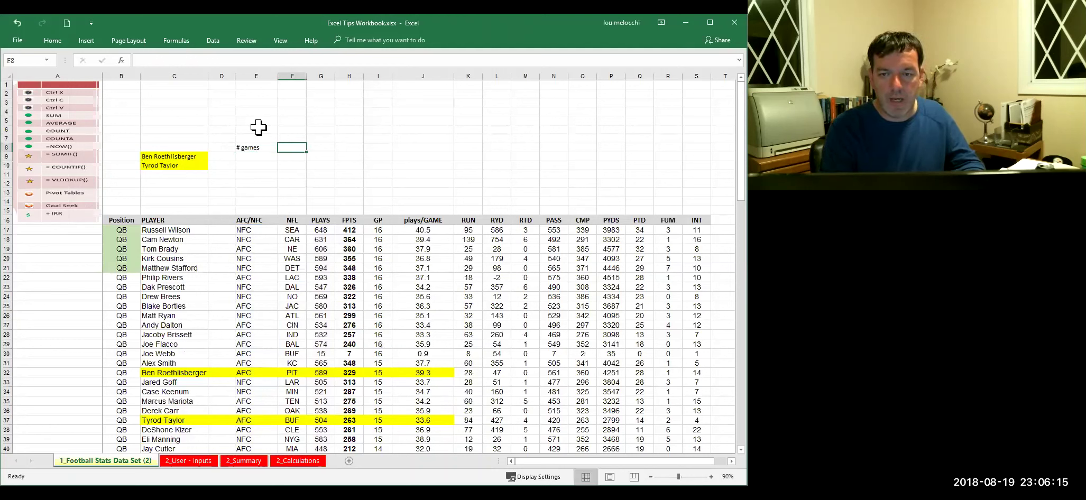
type("Plays per game")
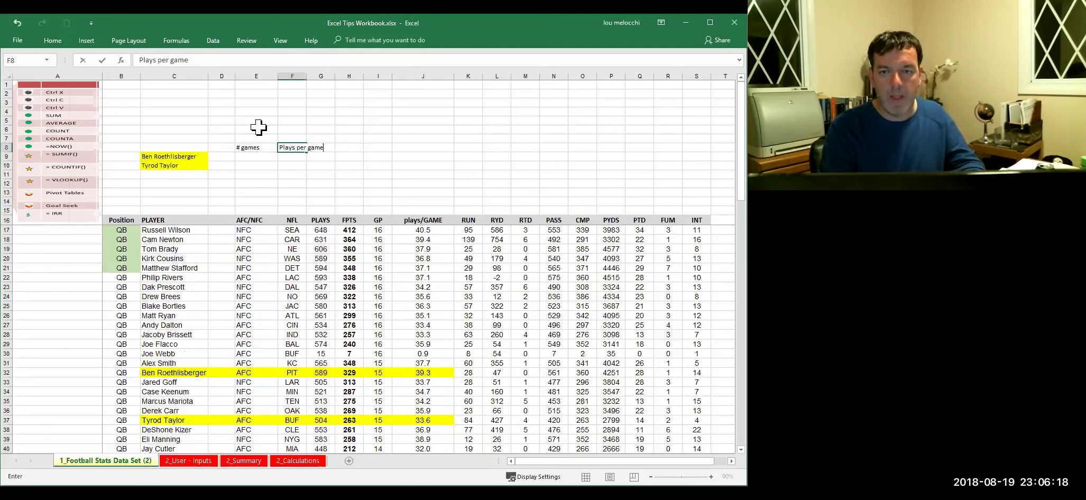
key("Tab")
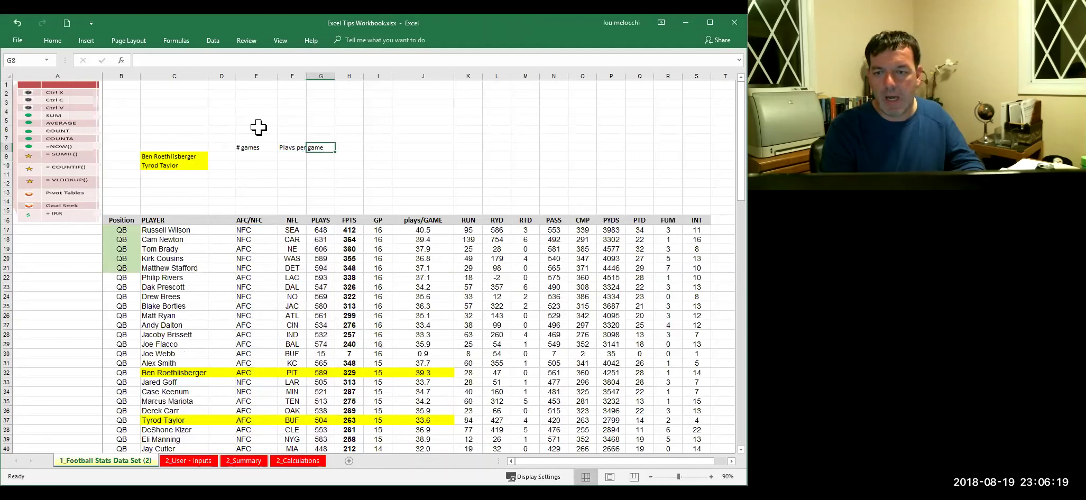
type("interceptions")
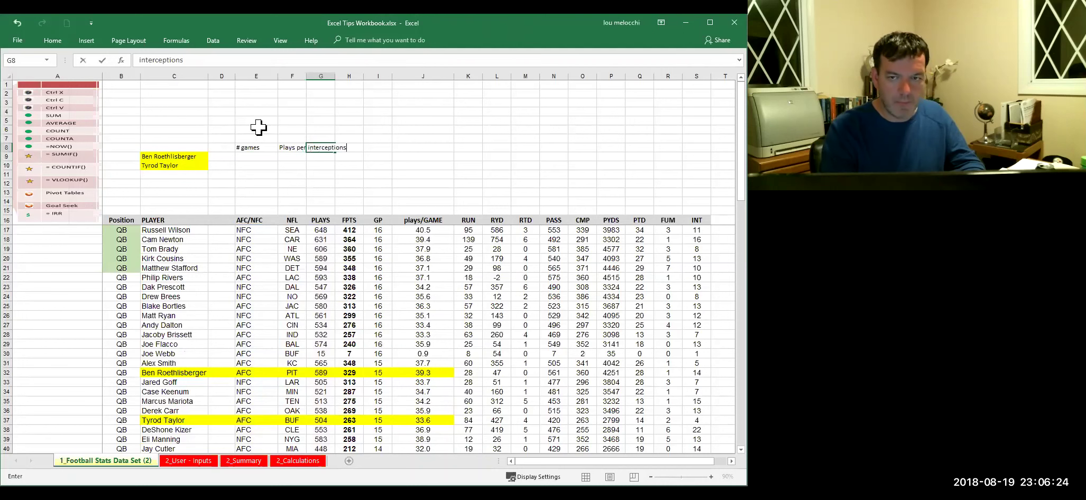
key("Return")
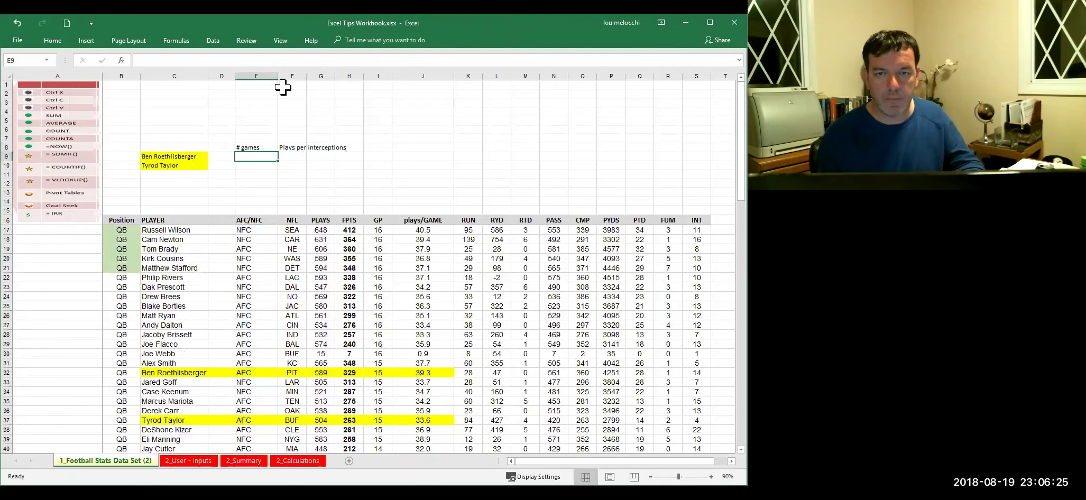
Widen columns E, F and G to make room for the new headings in row 8.
left_click_drag(268, 74, 335, 75)
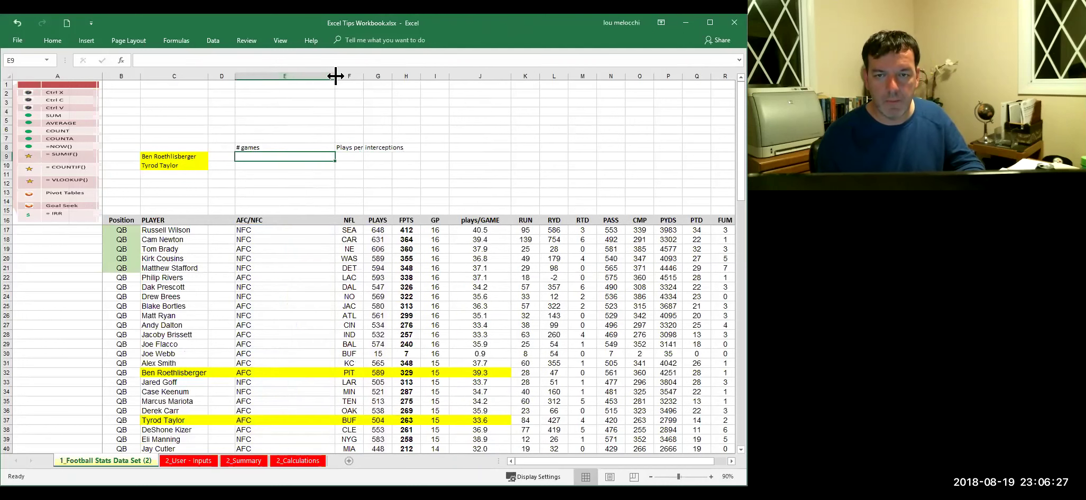
key("ctrl+z")
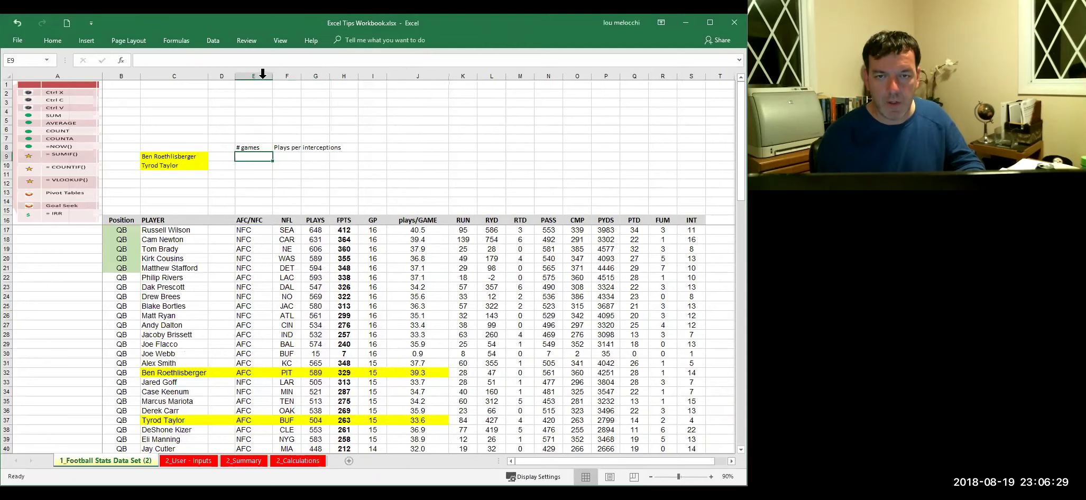
left_click(270, 74)
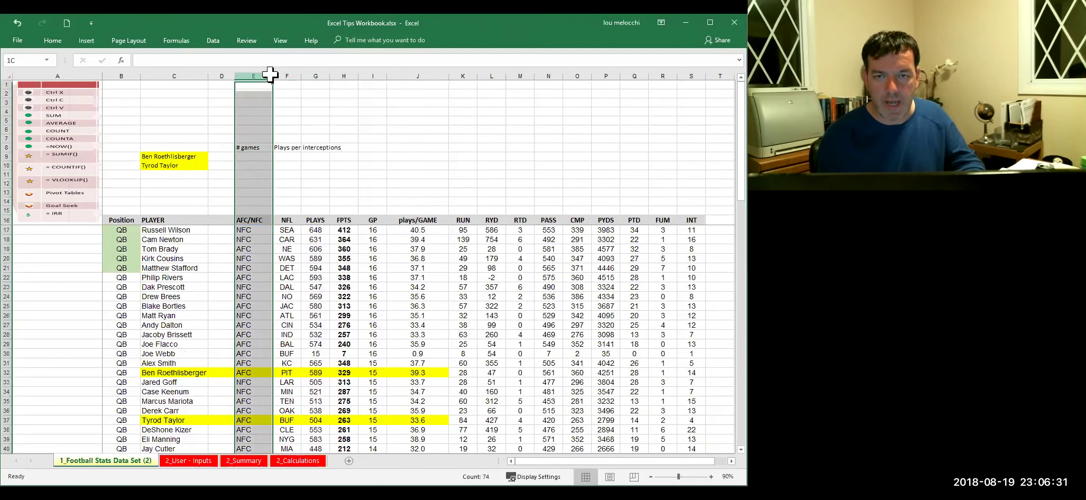
key("ctrl+z")
left_click(391, 164)
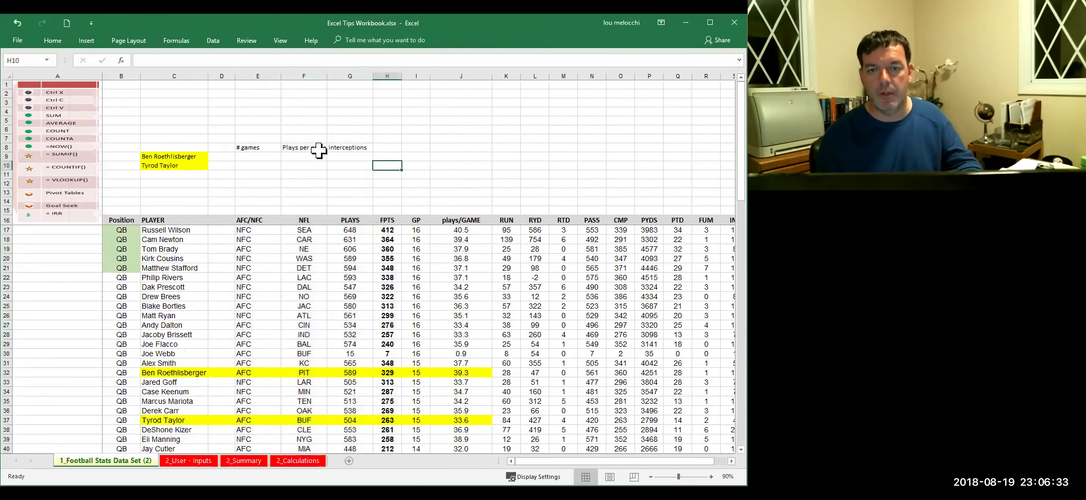
left_click_drag(272, 75, 274, 75)
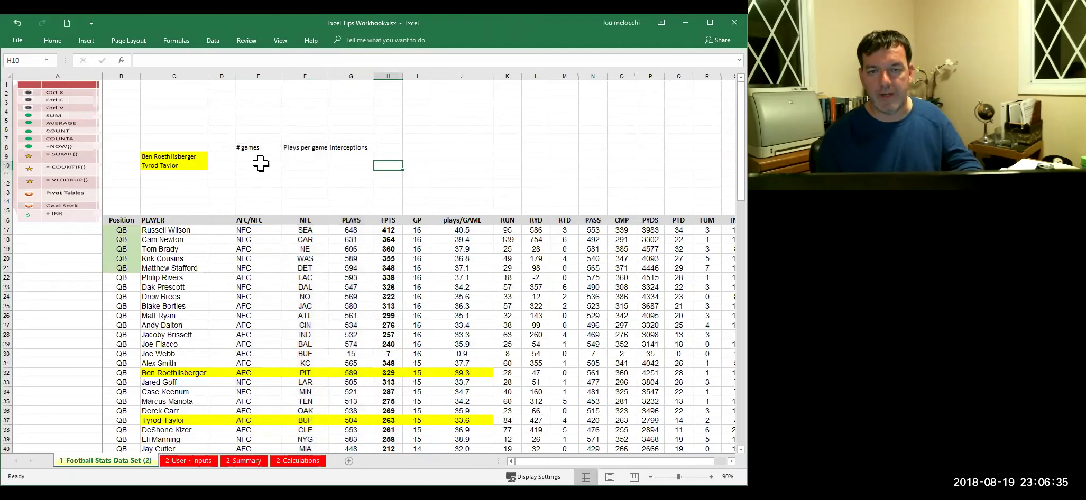
Start a VLOOKUP formula in E9 with the player name in C9 as the lookup value.
left_click(249, 156)
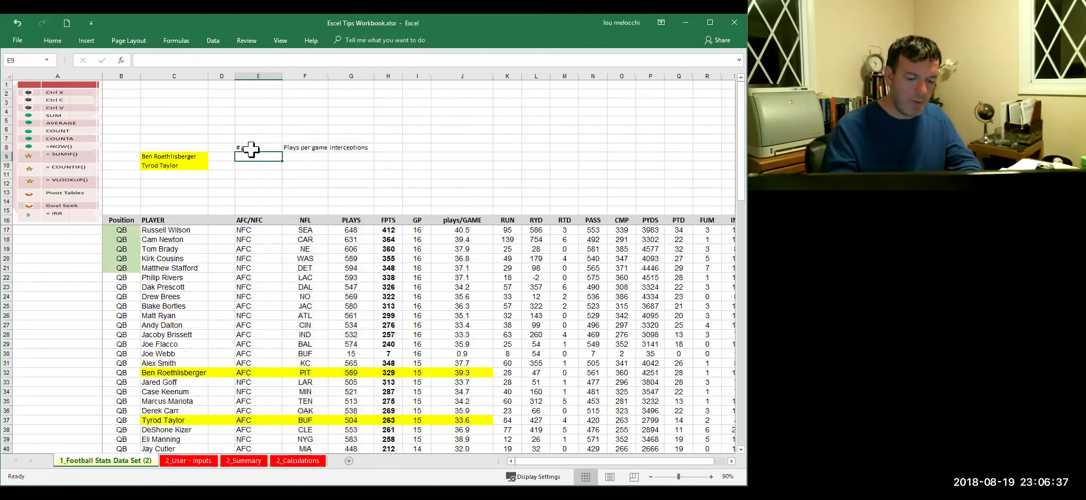
type("=")
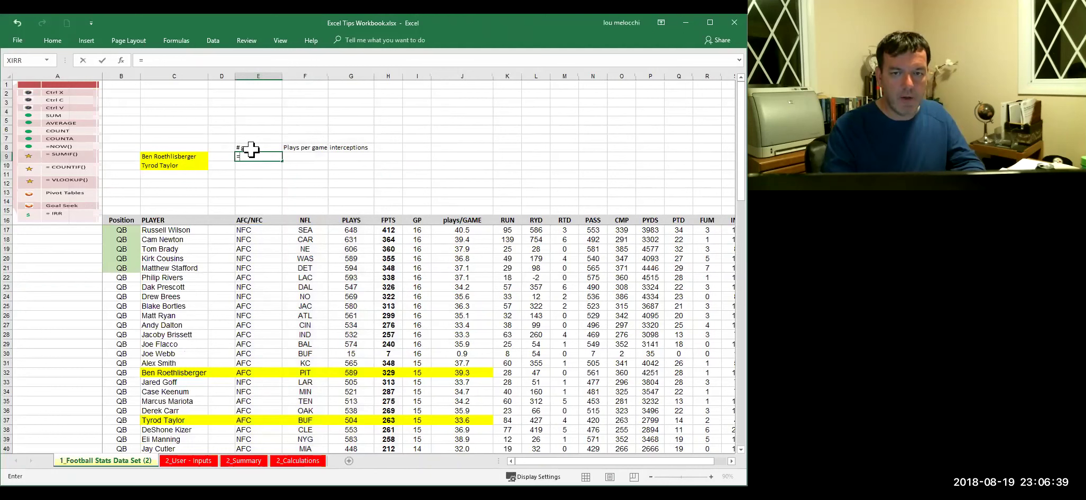
type("vlook")
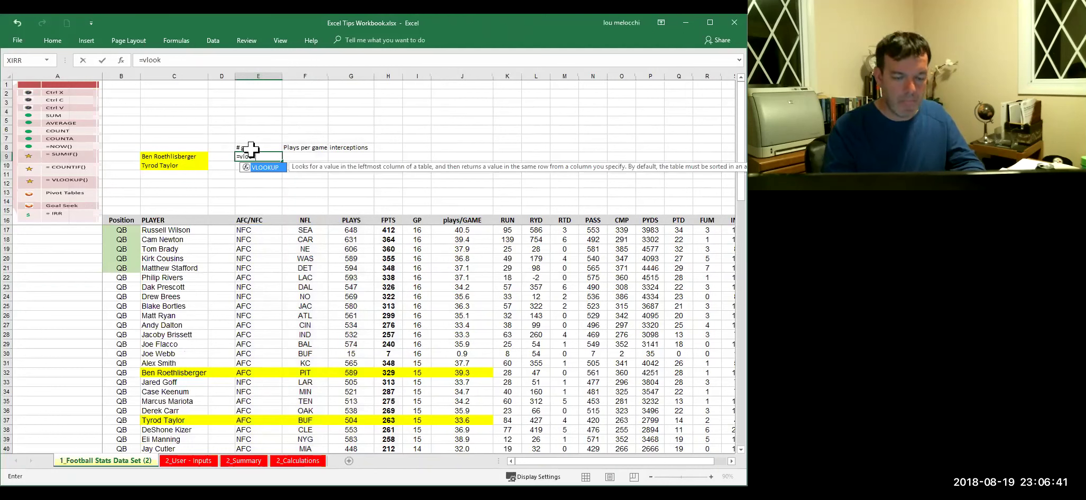
type("up(")
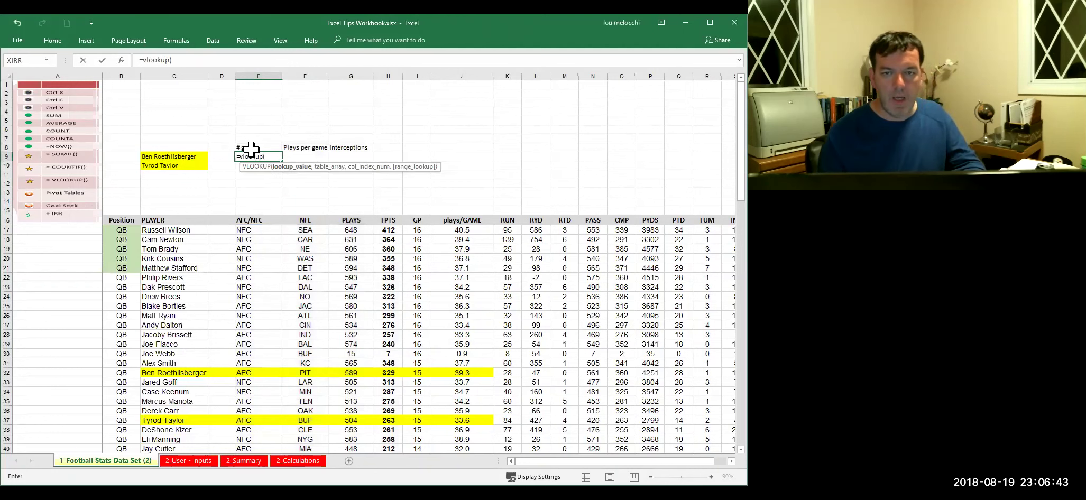
left_click(183, 157)
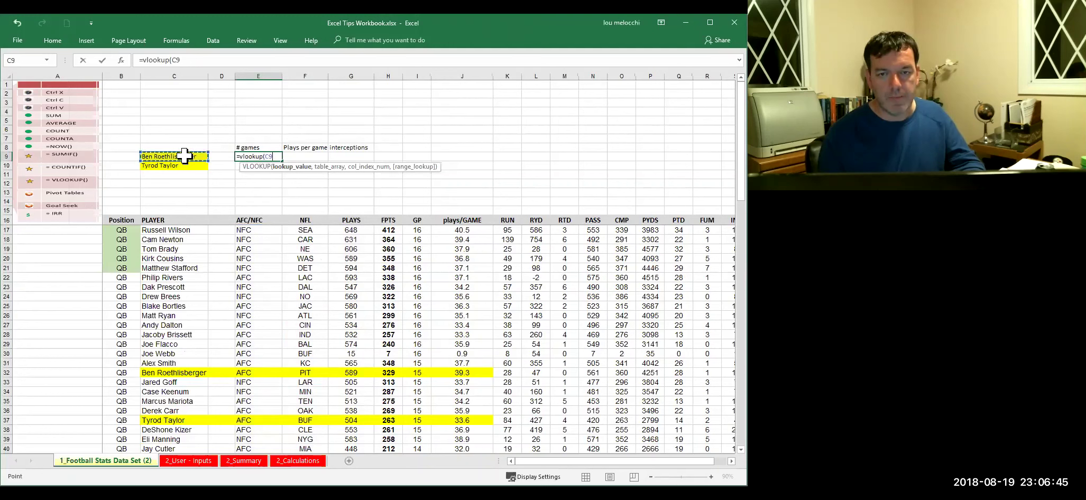
type(",")
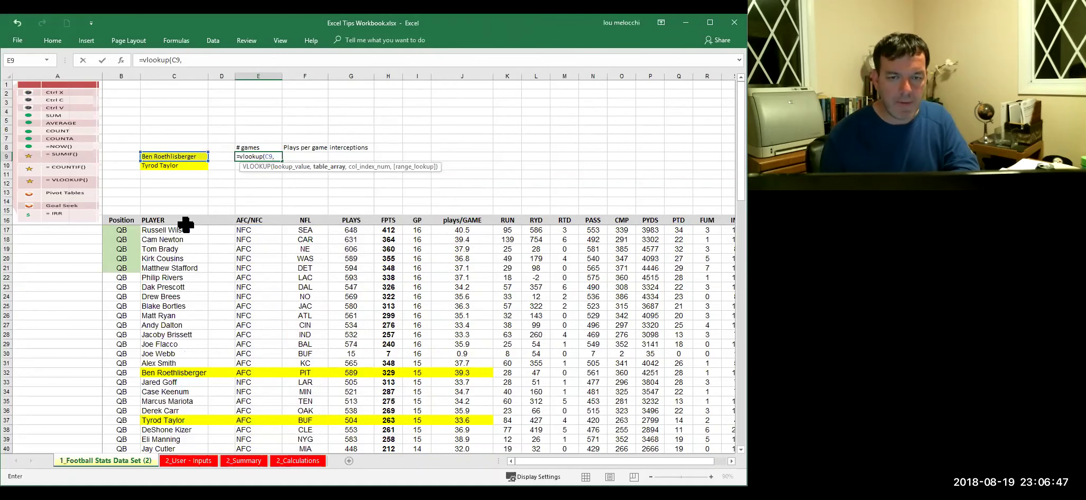
Set the VLOOKUP table array to the player stats as the absolute range $C$17:$S$38.
left_click(184, 229)
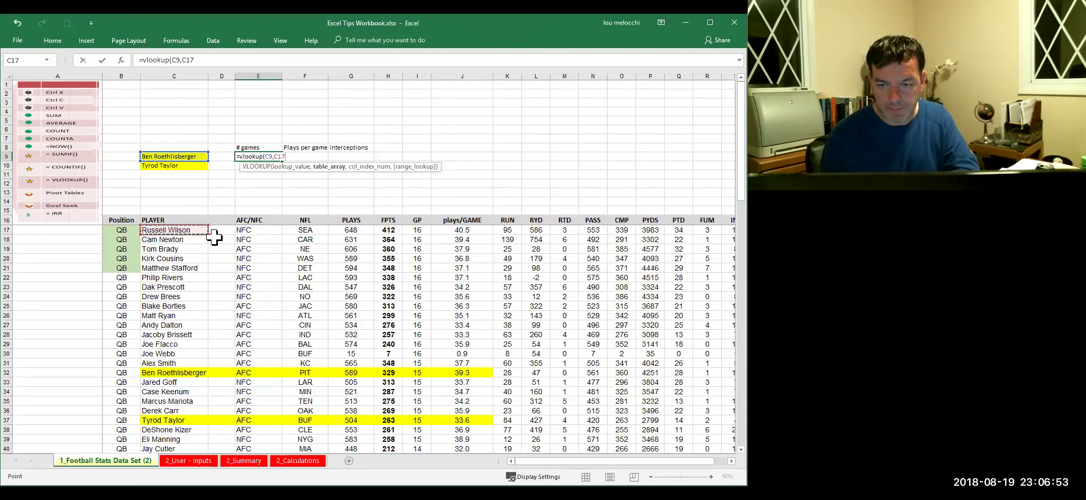
left_click_drag(214, 238, 732, 430)
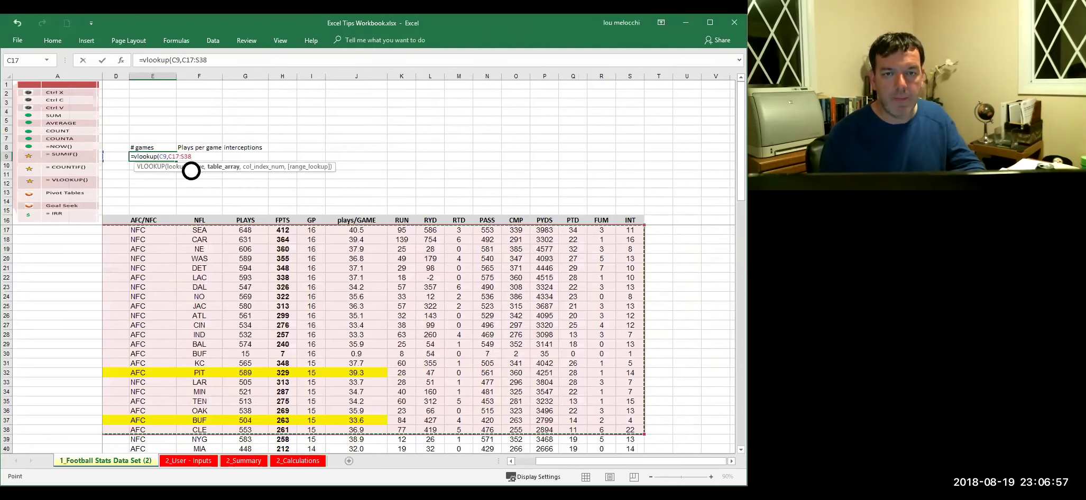
key("F4")
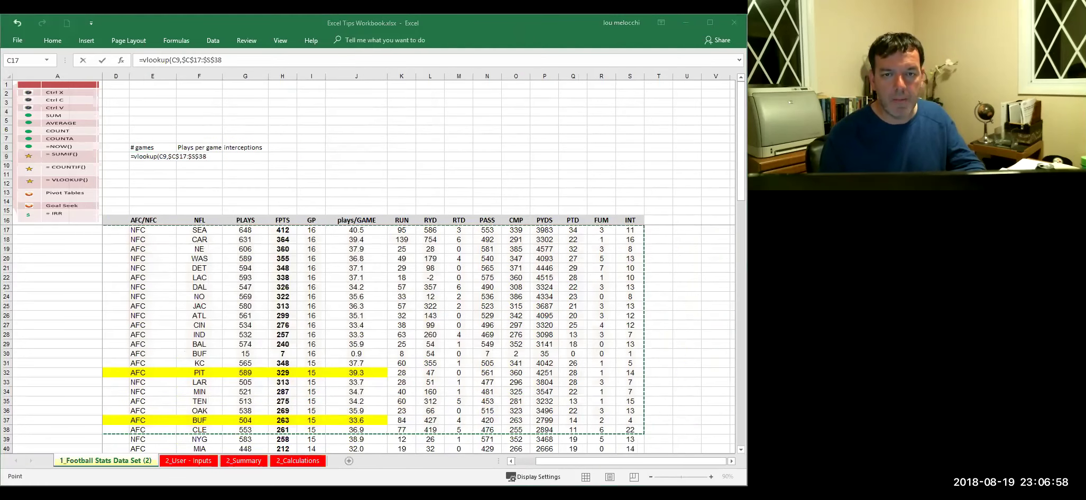
left_click(232, 60)
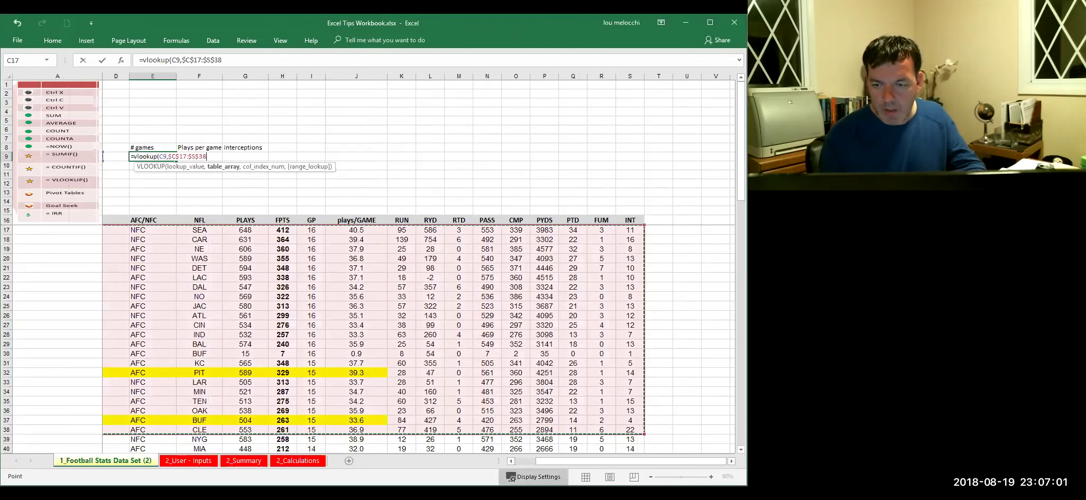
Complete the E9 VLOOKUP formula with column index 7 and FALSE for an exact match.
left_click_drag(547, 466, 517, 466)
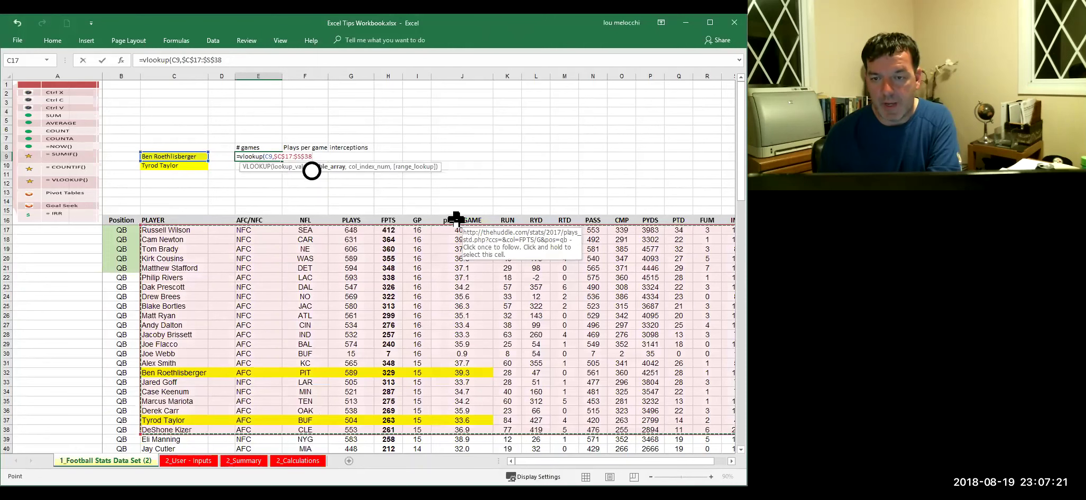
type(",7")
type(",0")
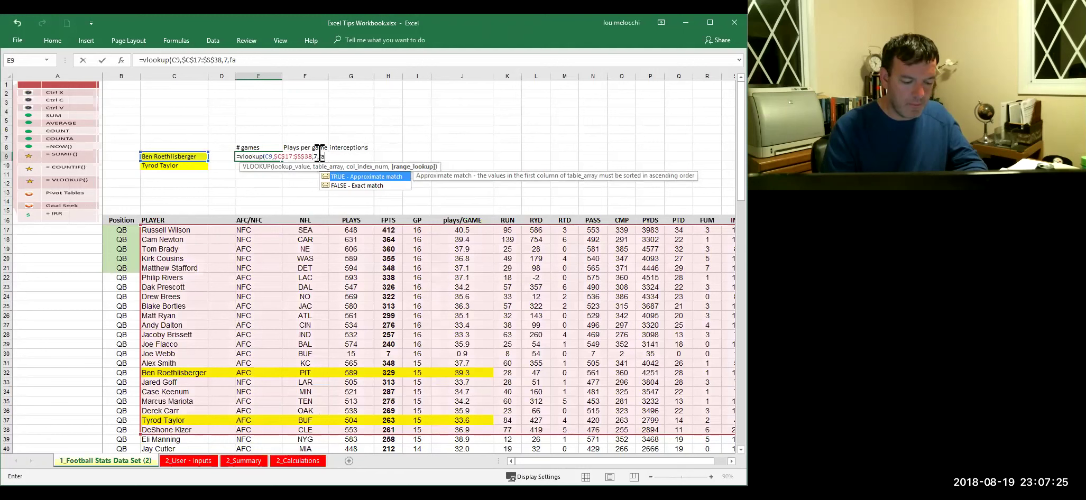
key("Return")
key("Up")
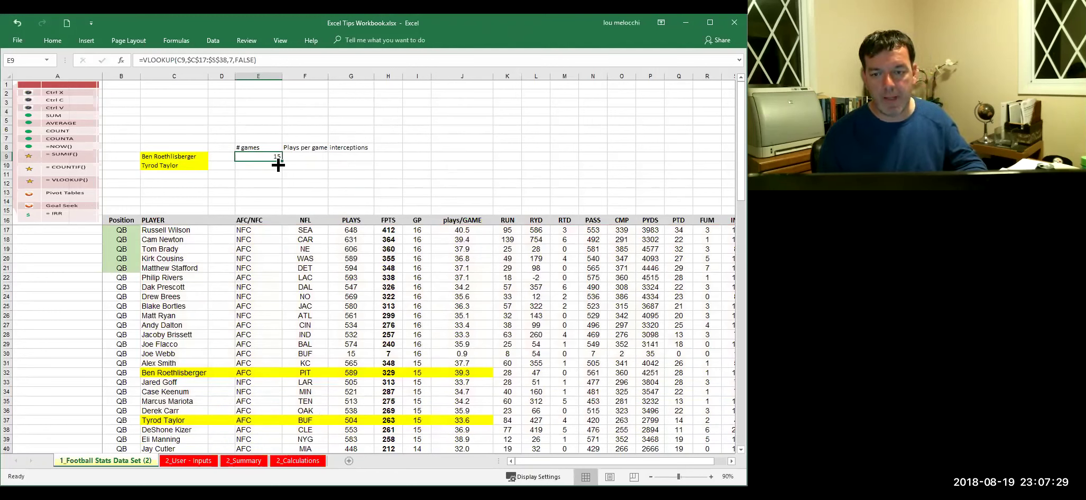
Check Ben Roethlisberger's games played in the table and copy the E9 VLOOKUP formula to E10.
left_click(417, 374)
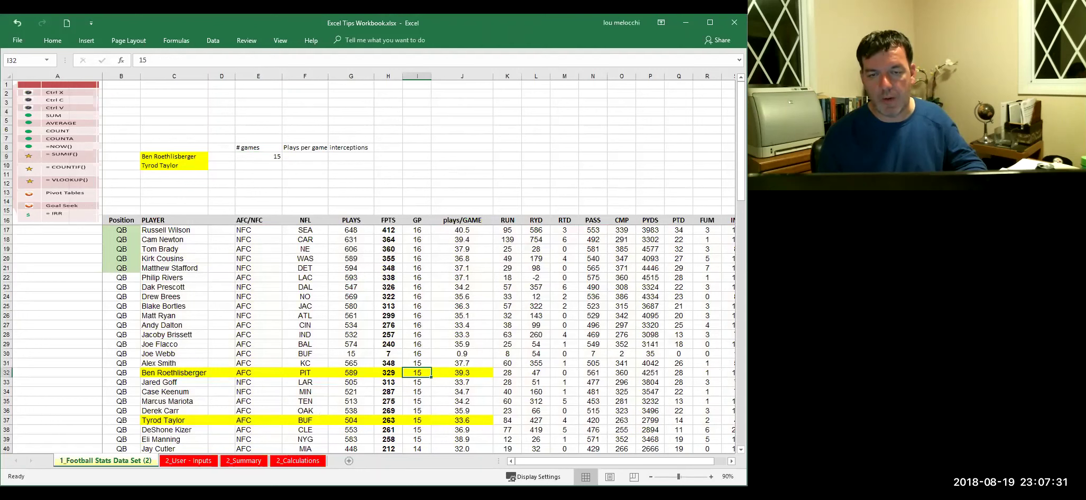
left_click(272, 156)
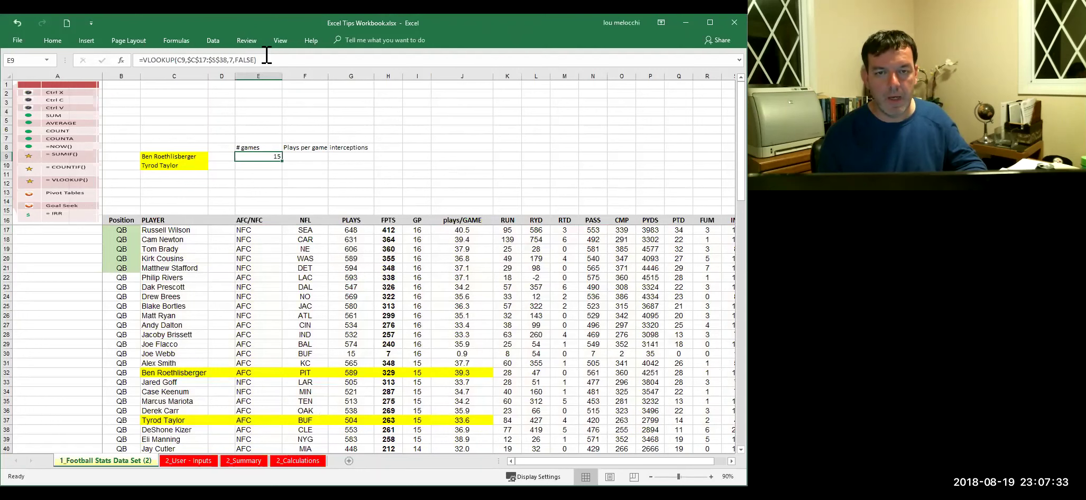
key("ctrl+c")
key("Down")
key("ctrl+v")
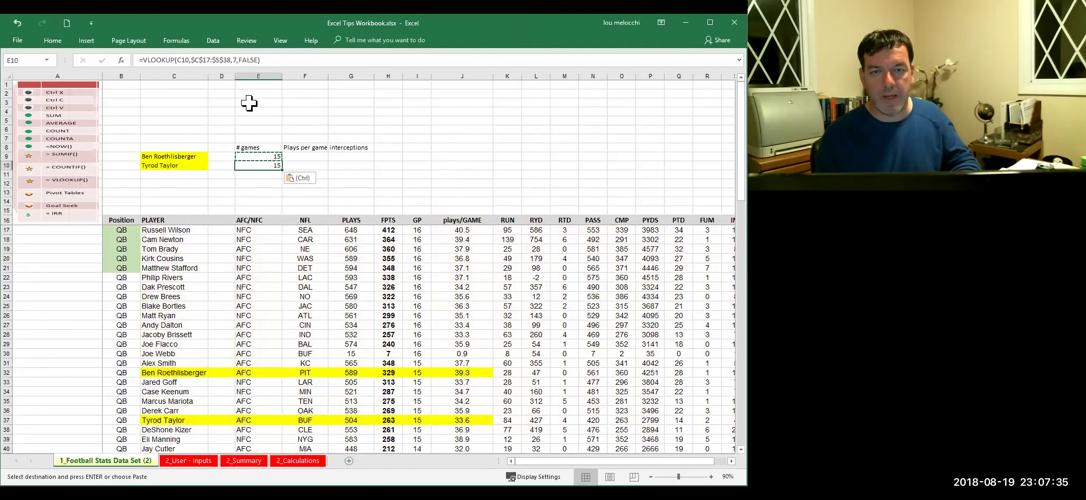
Inspect the column index argument in the E10 VLOOKUP formula.
left_click(239, 62)
left_click(239, 62)
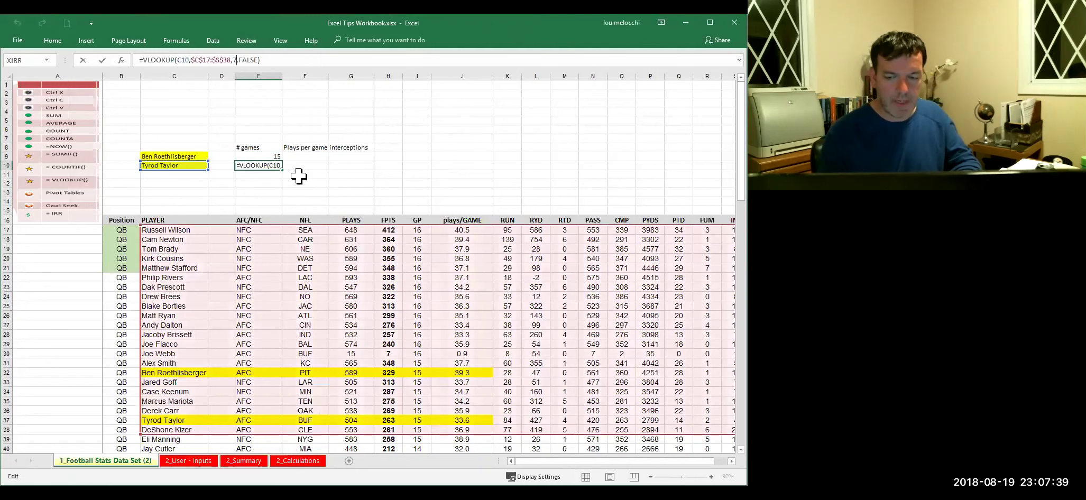
key("Return")
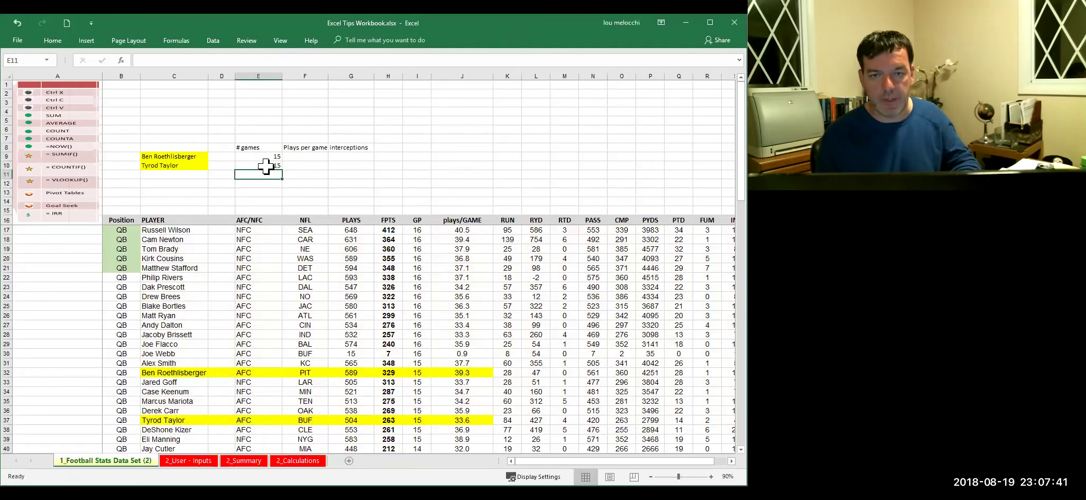
Copy the games VLOOKUP formulas from E9:E10 into the plays per game cells F9:F10.
left_click_drag(269, 157, 268, 166)
key("ctrl+c")
left_click(305, 157)
key("ctrl+v")
left_click(305, 158)
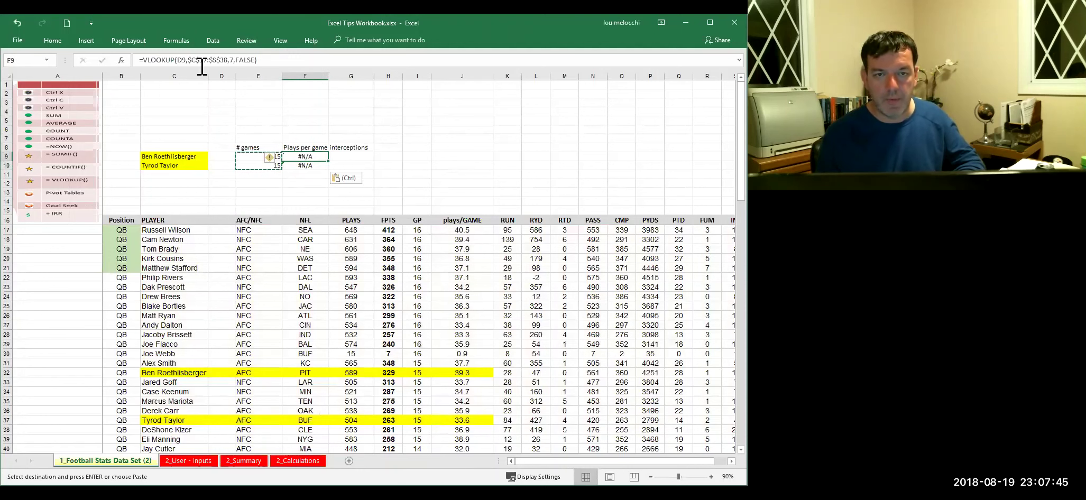
Correct the F9 VLOOKUP so it looks up the player in C9 and returns column 8.
left_click(178, 60)
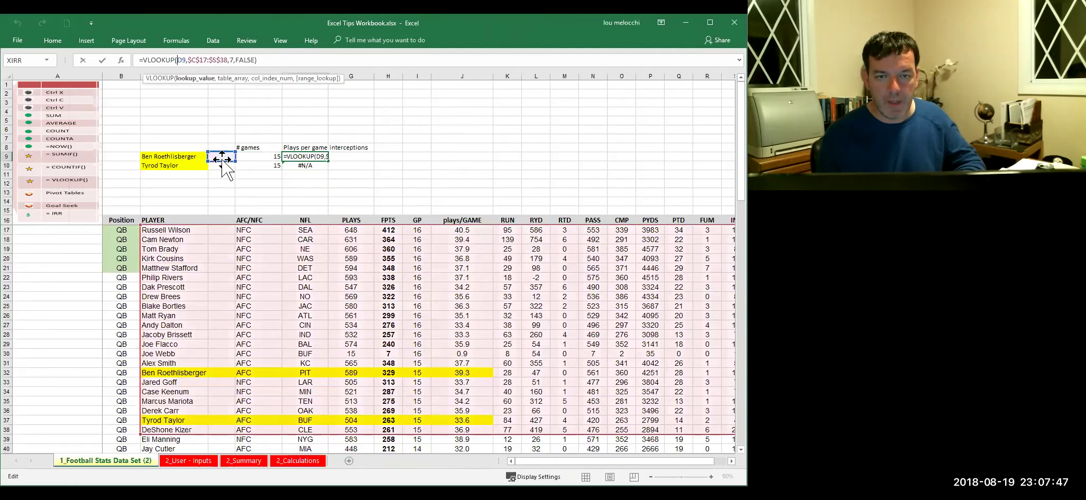
left_click_drag(225, 161, 205, 165)
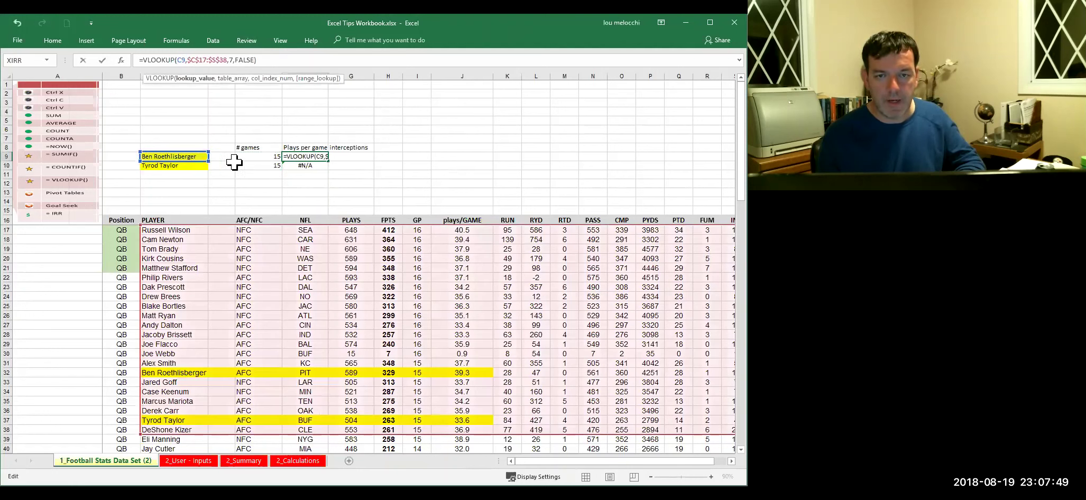
left_click(230, 60)
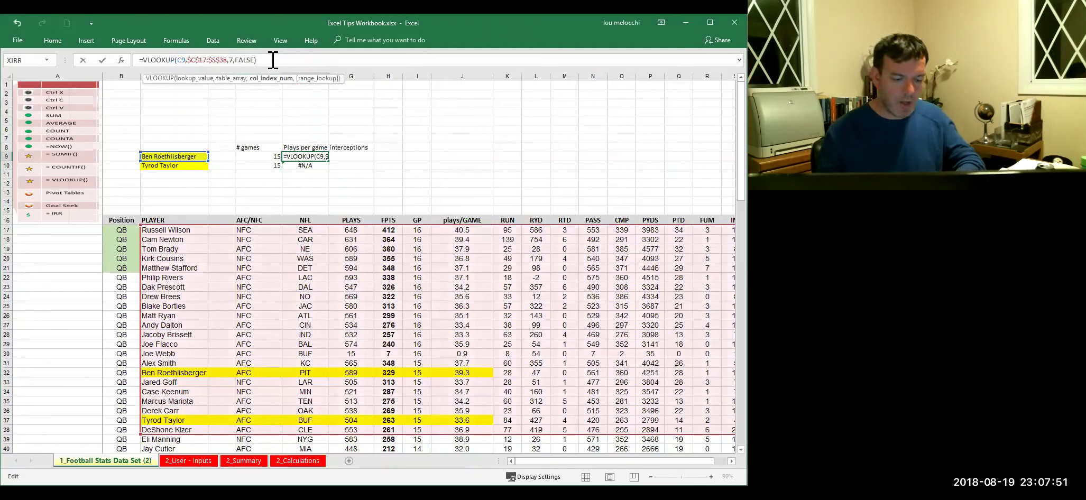
key("Delete")
type("8")
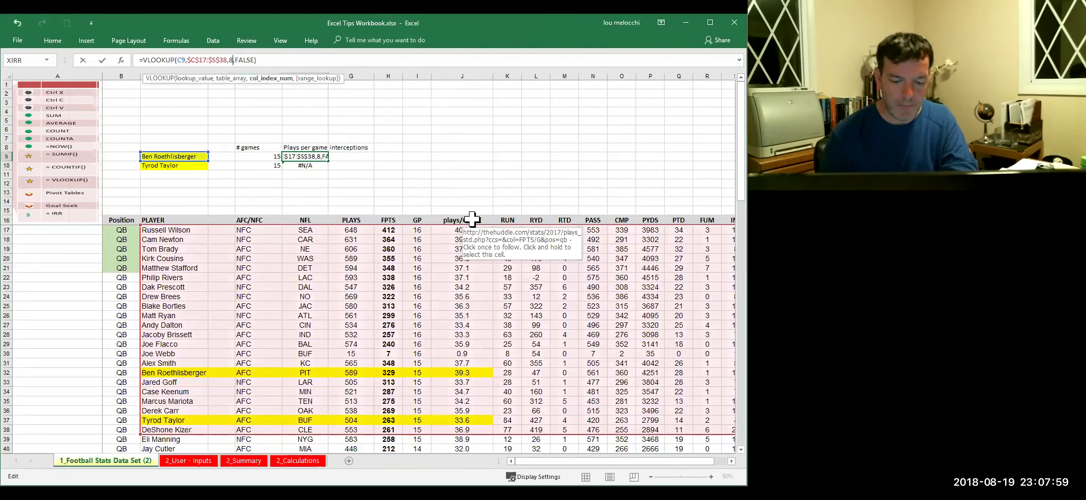
key("Return")
Format the plays per game result in F9 to one decimal place.
left_click(313, 156)
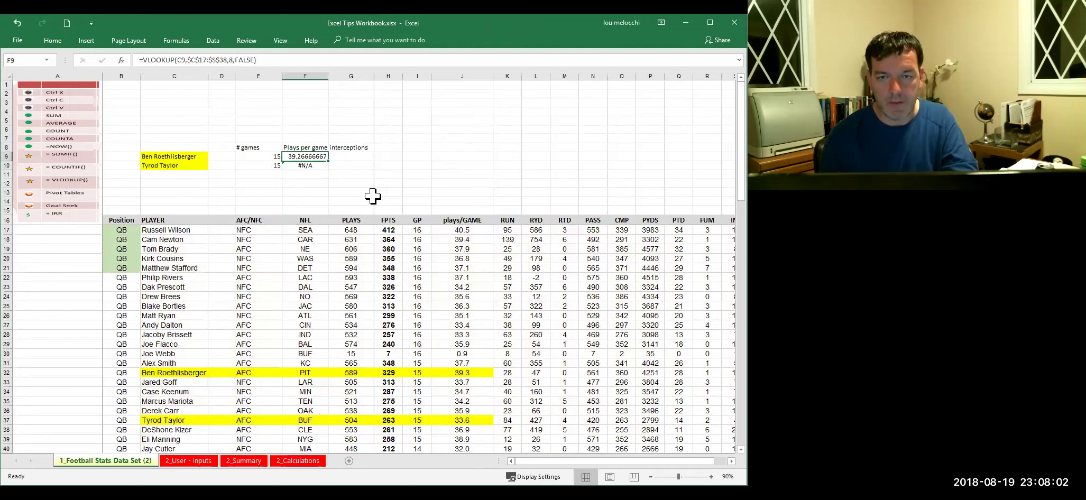
left_click(70, 41)
left_click(399, 76)
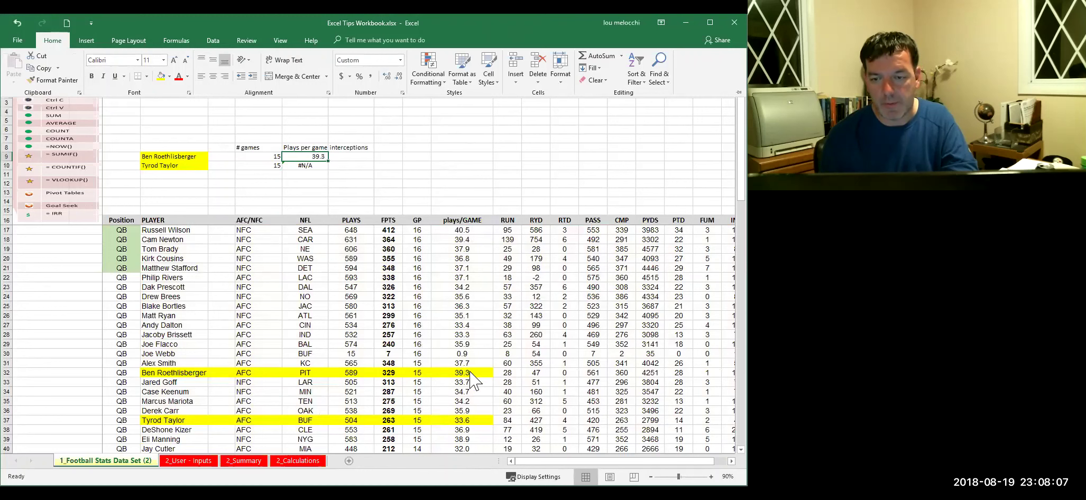
Examine the far columns of the stats table to find the position of the interceptions (INT) column.
left_click(350, 156)
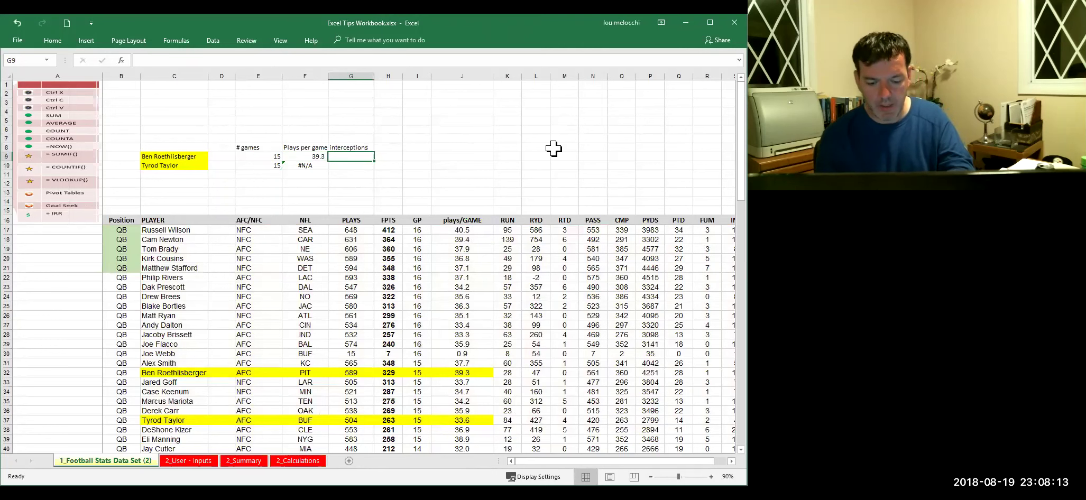
left_click(688, 268)
key("Right")
key("Right")
key("Right")
key("Right")
key("Right")
key("Right")
key("Right")
key("Right")
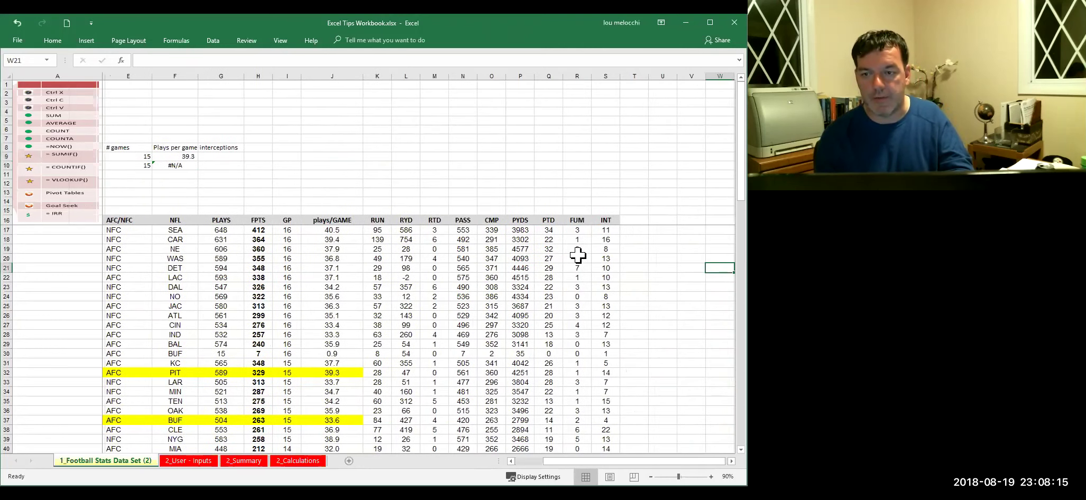
left_click(120, 214)
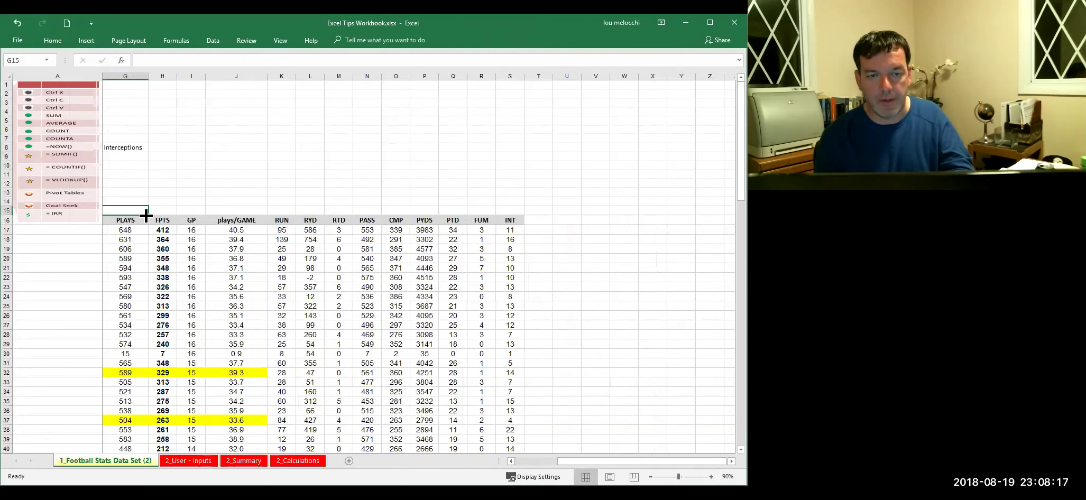
key("Left")
key("Left")
key("Left")
key("Left")
key("Left")
key("Left")
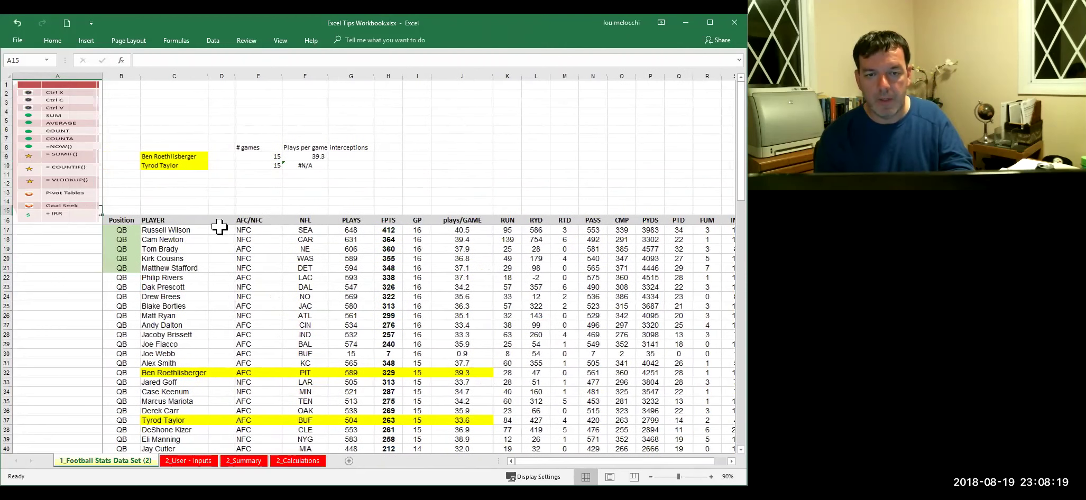
Copy the F9 VLOOKUP formula text into G9 and set its column index to 17 for interceptions.
left_click(317, 156)
left_click_drag(263, 61, 104, 58)
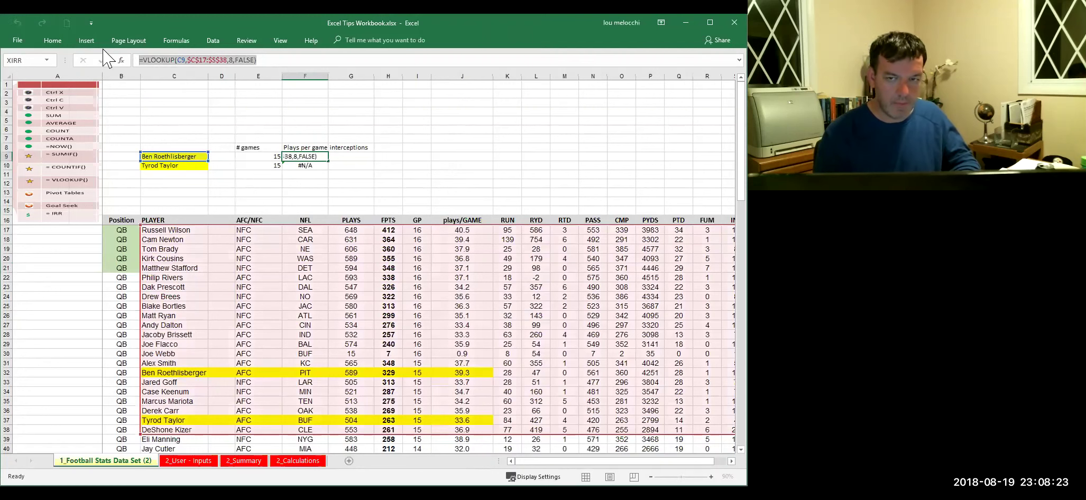
key("ctrl+c")
key("Tab")
key("ctrl+v")
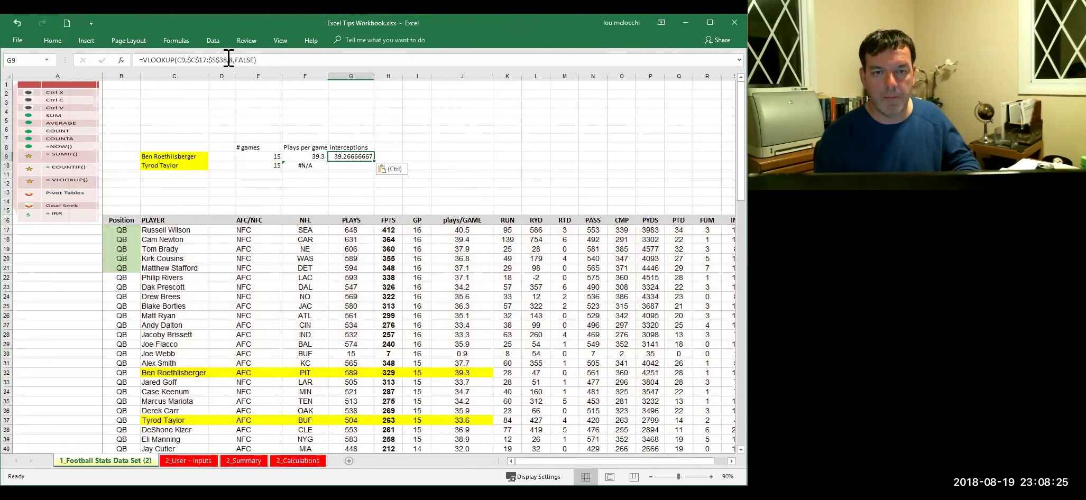
key("F2")
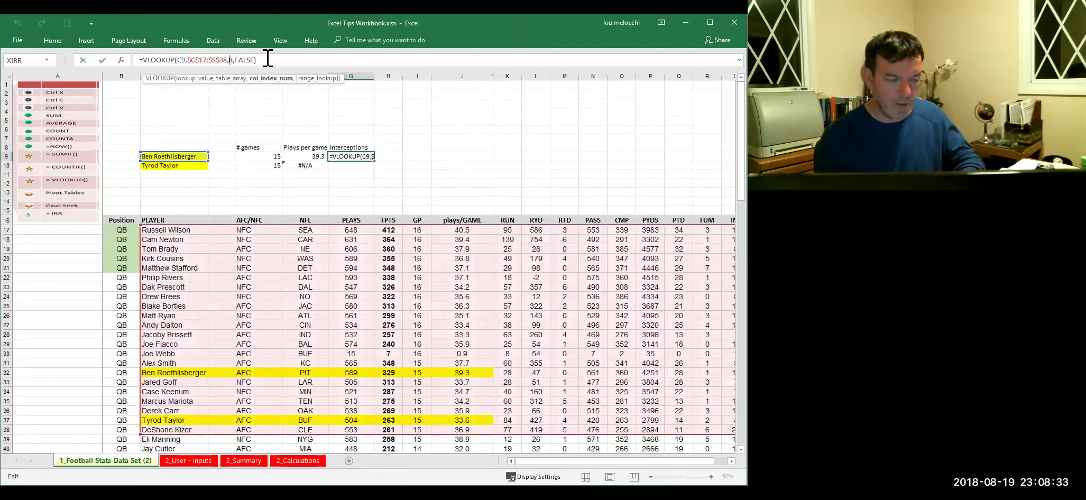
type("17")
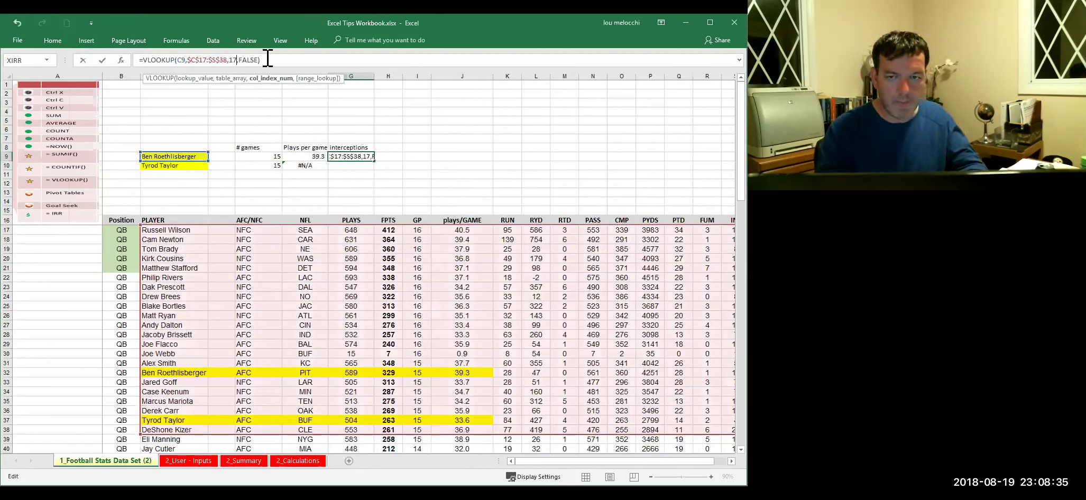
key("Return")
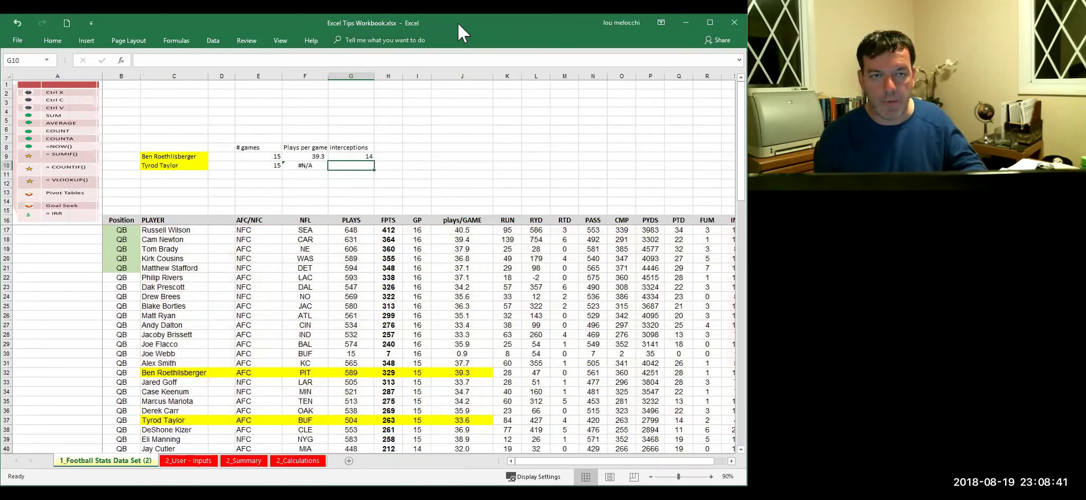
Copy Ben Roethlisberger's three VLOOKUP formulas from E9:G9 into Tyrod Taylor's row starting at E10.
left_click_drag(263, 156, 335, 155)
key("ctrl+c")
left_click(275, 165)
key("ctrl+v")
left_click(257, 188)
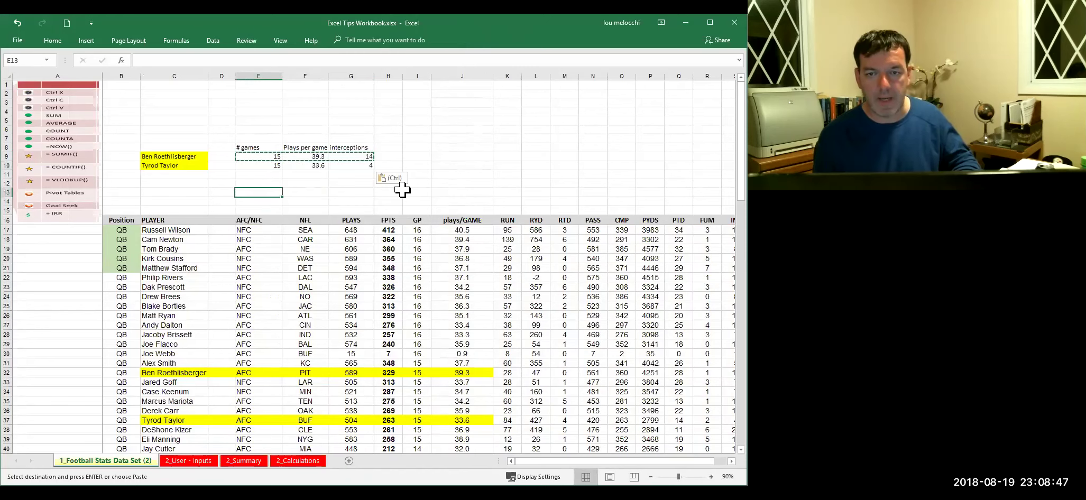
key("Escape")
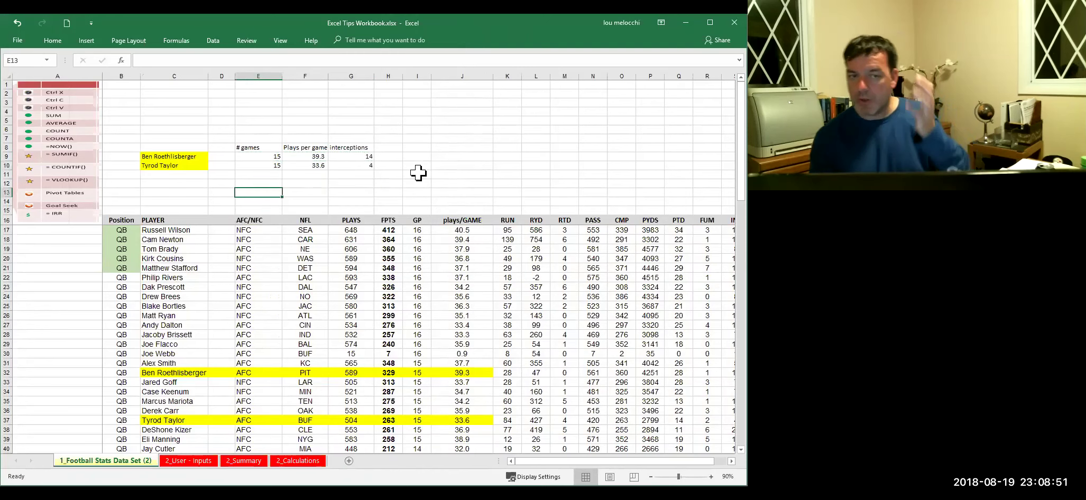
Review the VLOOKUP formulas for plays per game in F9 and interceptions in G9.
scroll(351, 211, "down", 2)
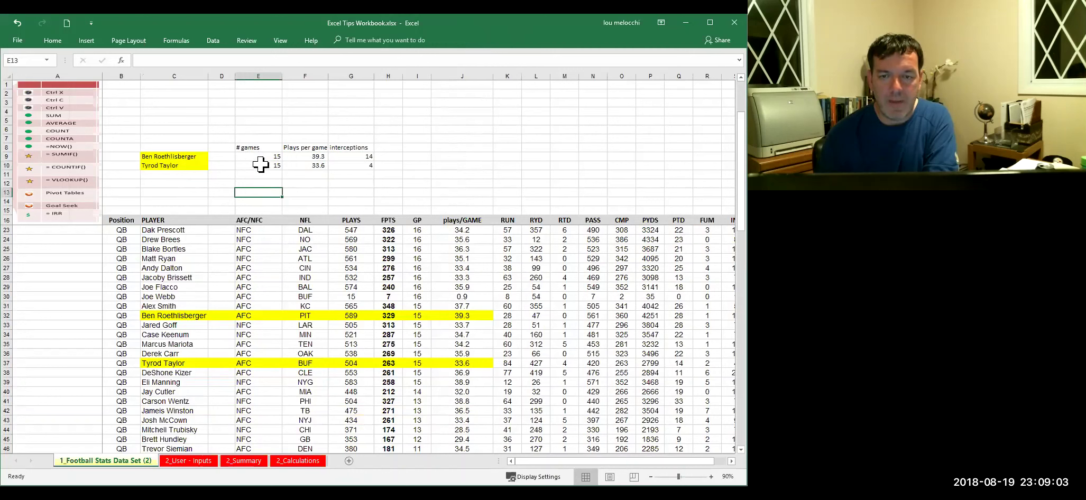
left_click(301, 156)
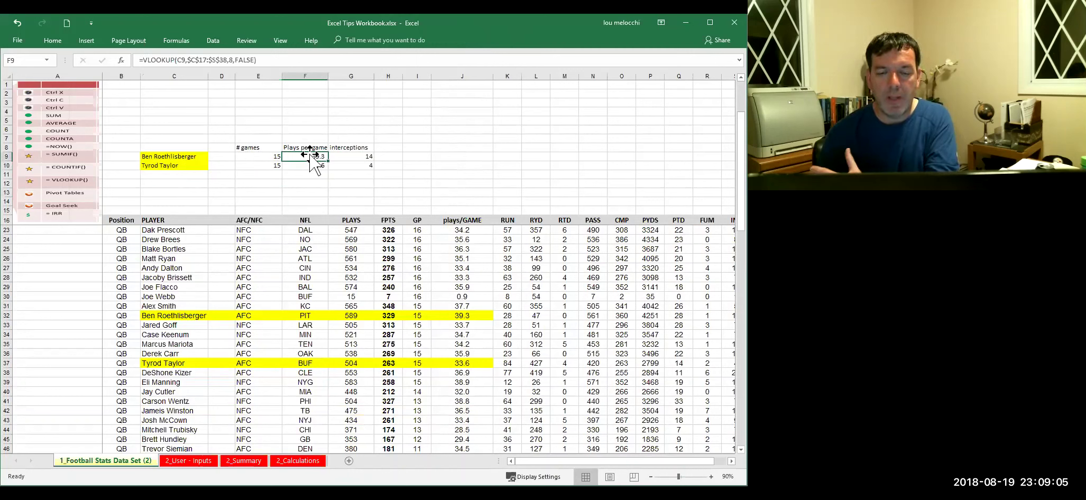
left_click(345, 157)
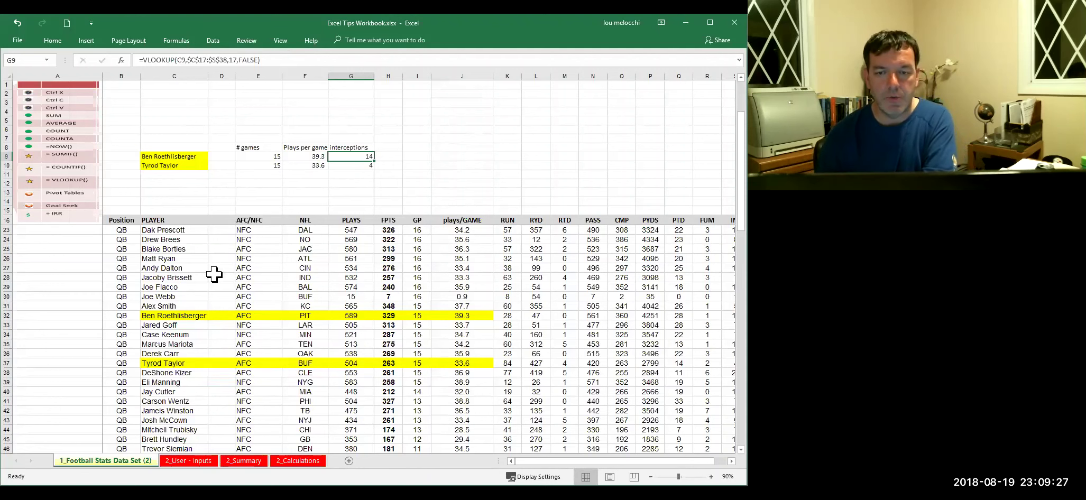
left_click(301, 248)
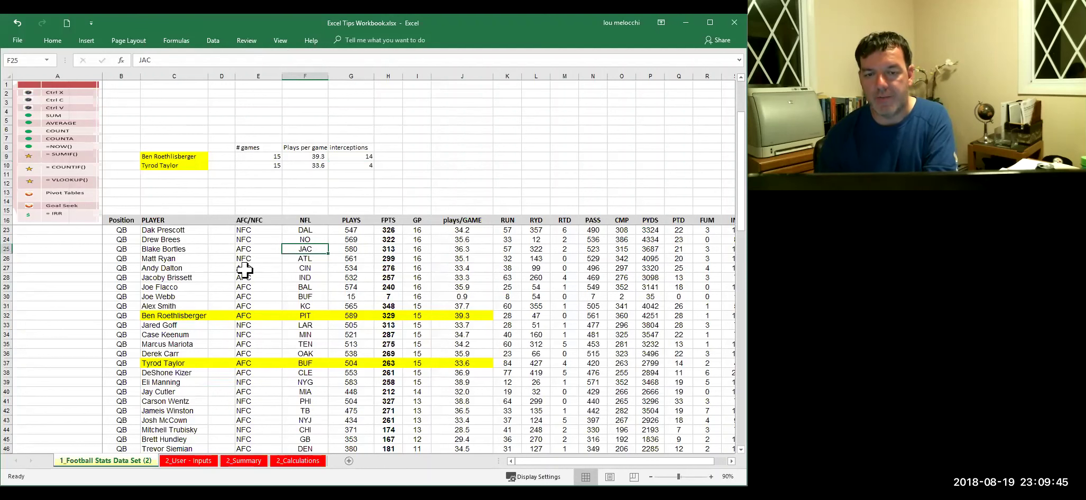
Insert a PivotTable on a new worksheet from the stats data covering the AFC/NFC through INT columns.
left_click(256, 249)
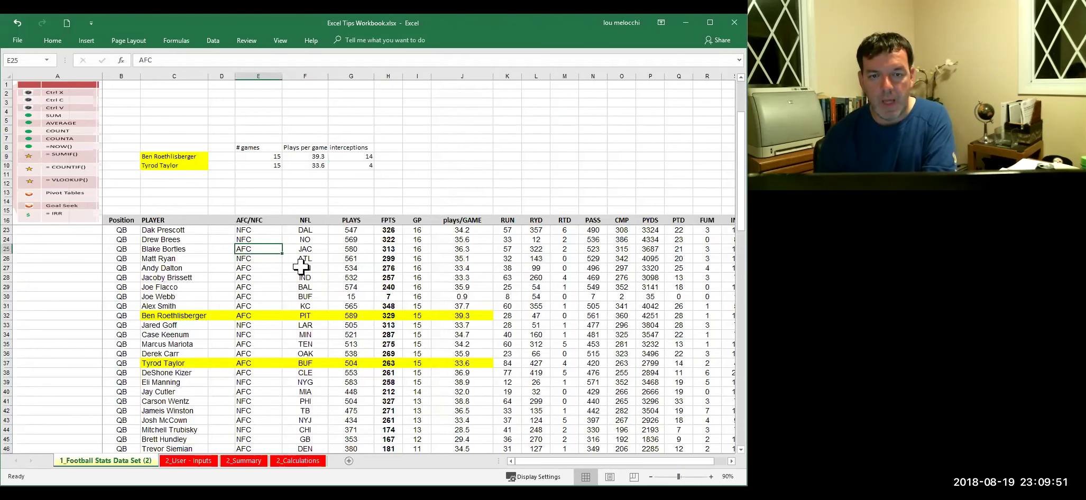
left_click(18, 39)
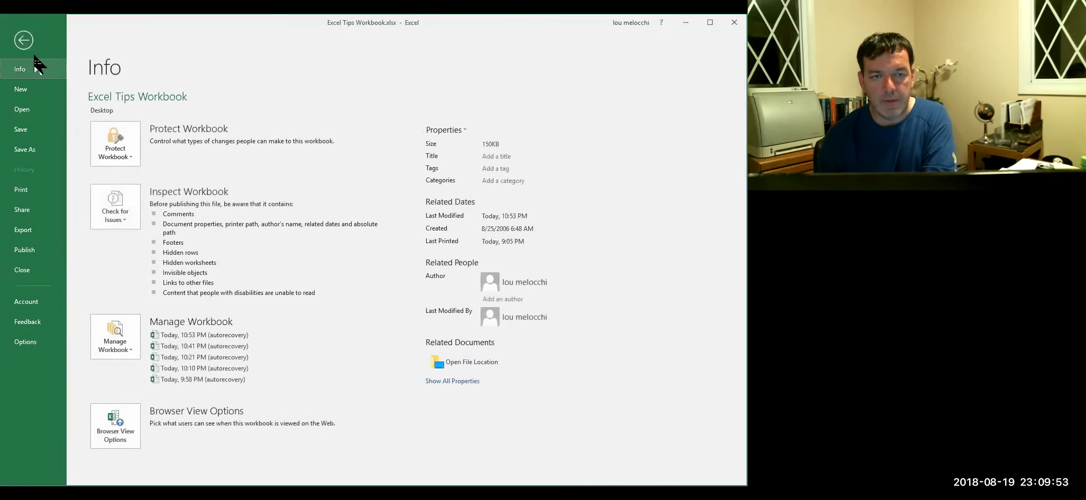
left_click(23, 40)
left_click(53, 42)
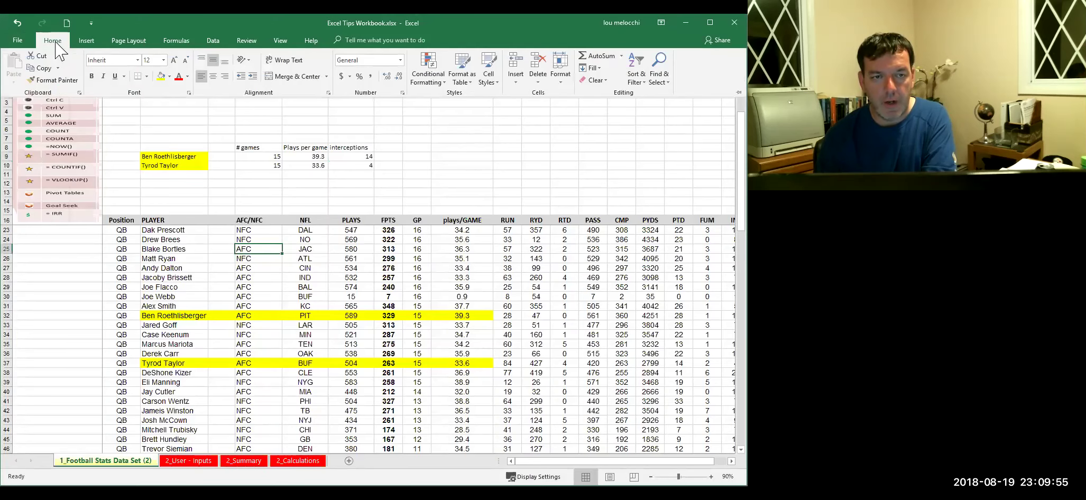
left_click(87, 41)
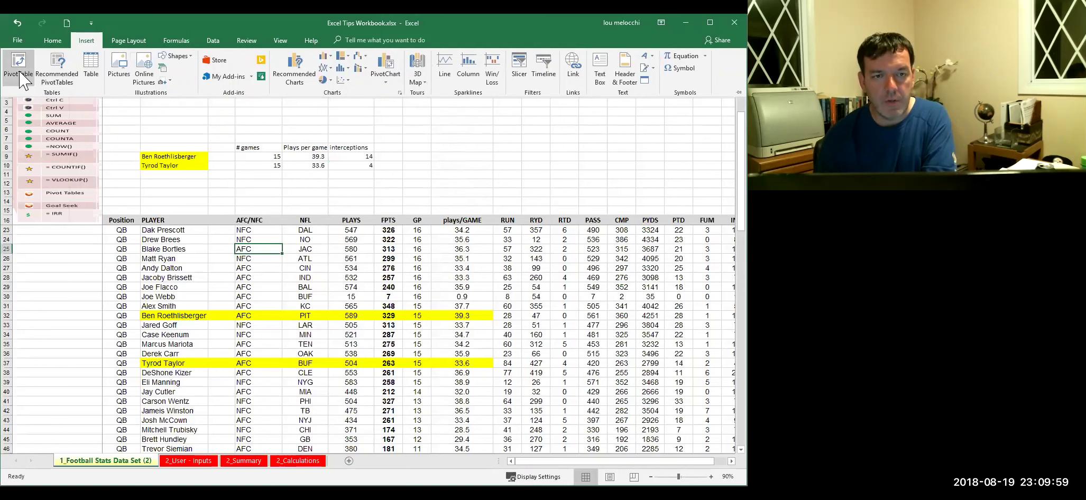
left_click(19, 73)
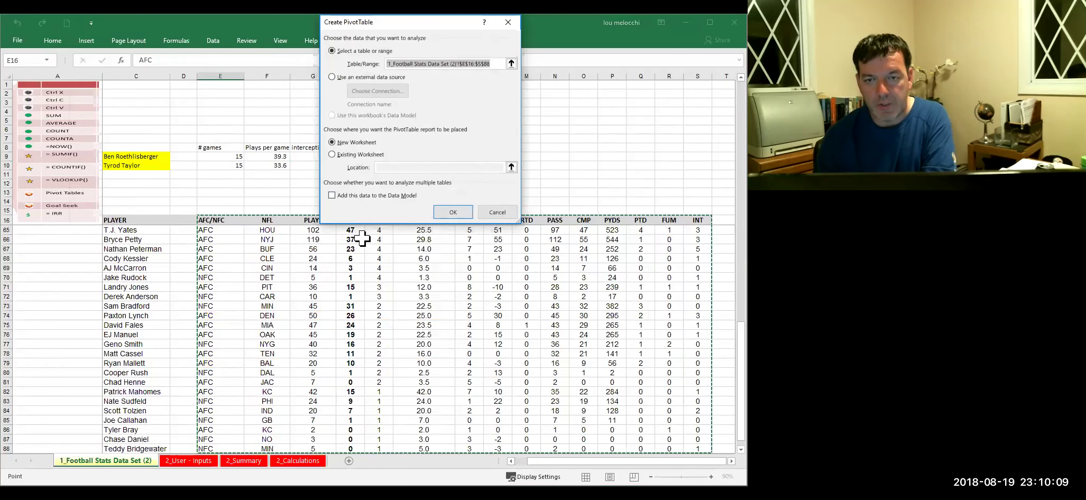
left_click(456, 213)
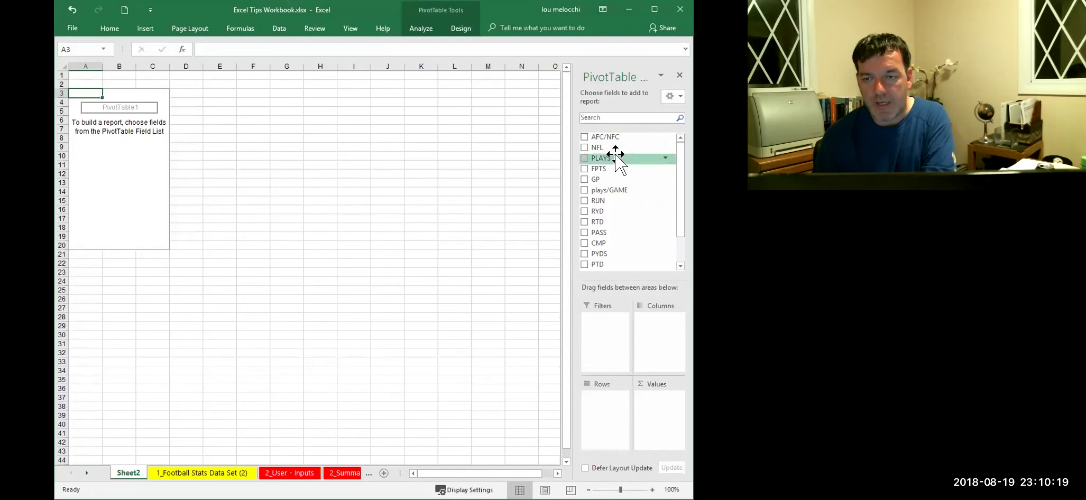
Build the PivotTable with AFC/NFC as rows and the sums of GP and FPTS as values.
left_click_drag(598, 137, 599, 401)
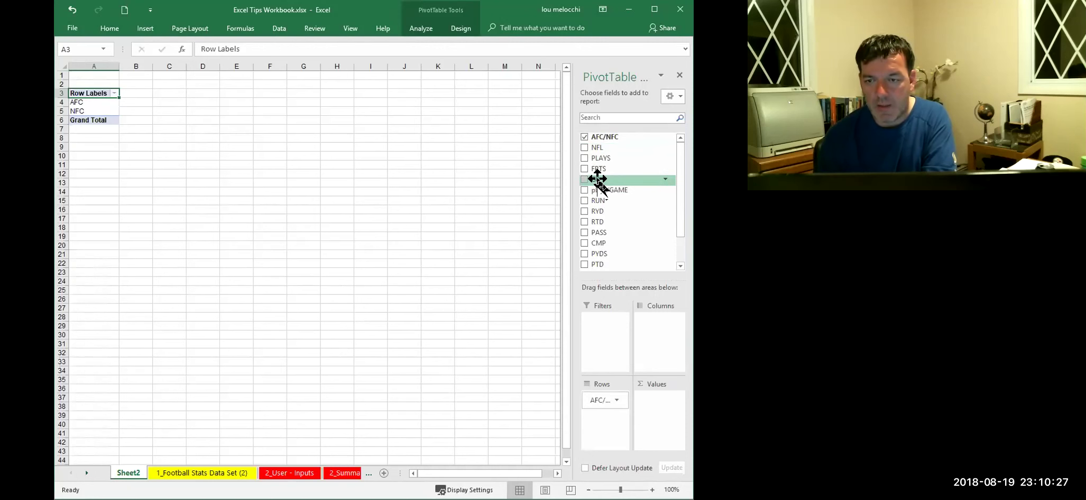
left_click_drag(600, 183, 657, 399)
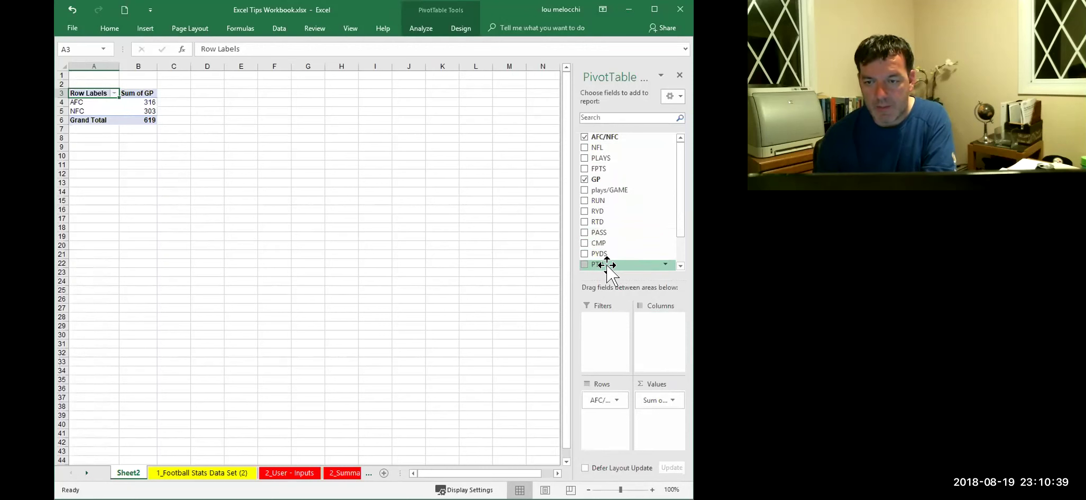
left_click_drag(595, 201, 653, 344)
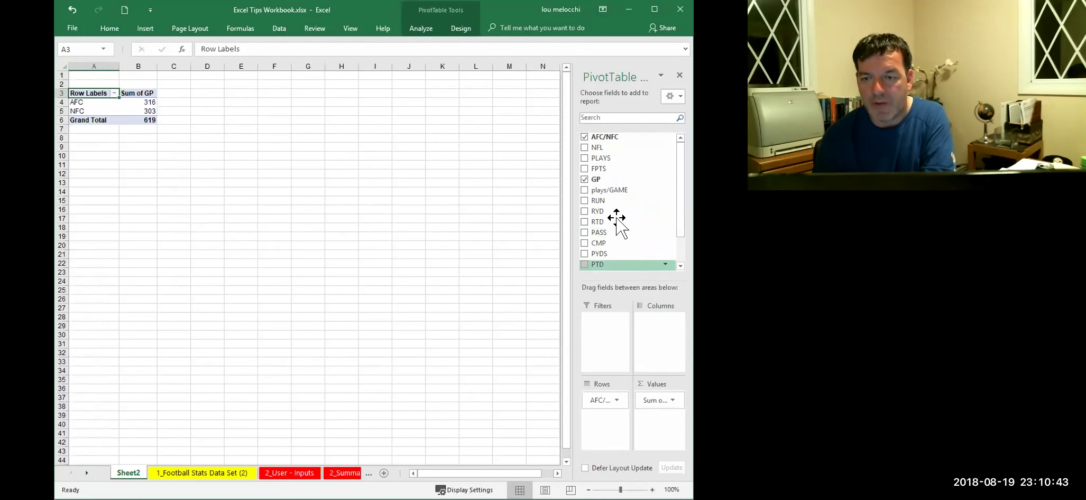
left_click_drag(598, 171, 658, 418)
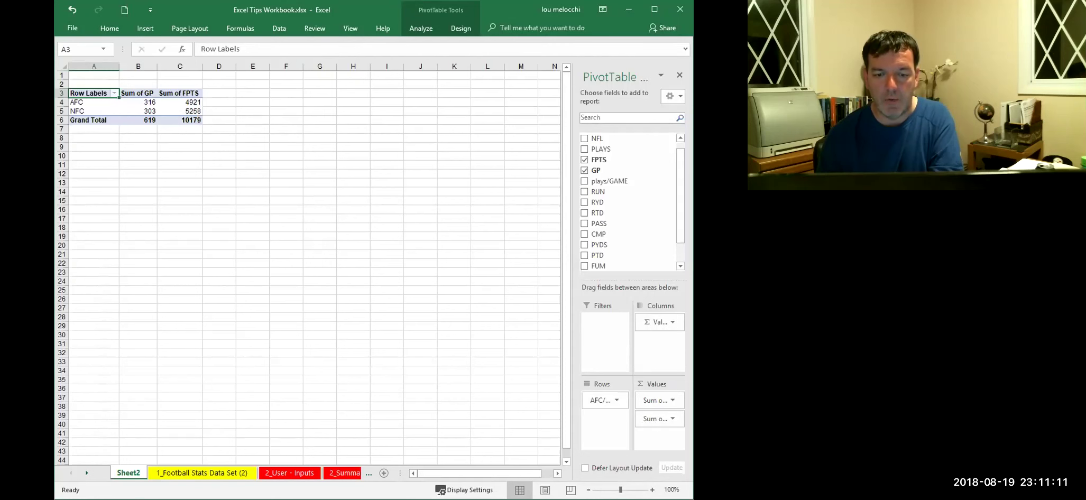
Return to the 1_Football Stats Data Set (2) sheet and bring the beginning of the player list into view.
left_click(201, 472)
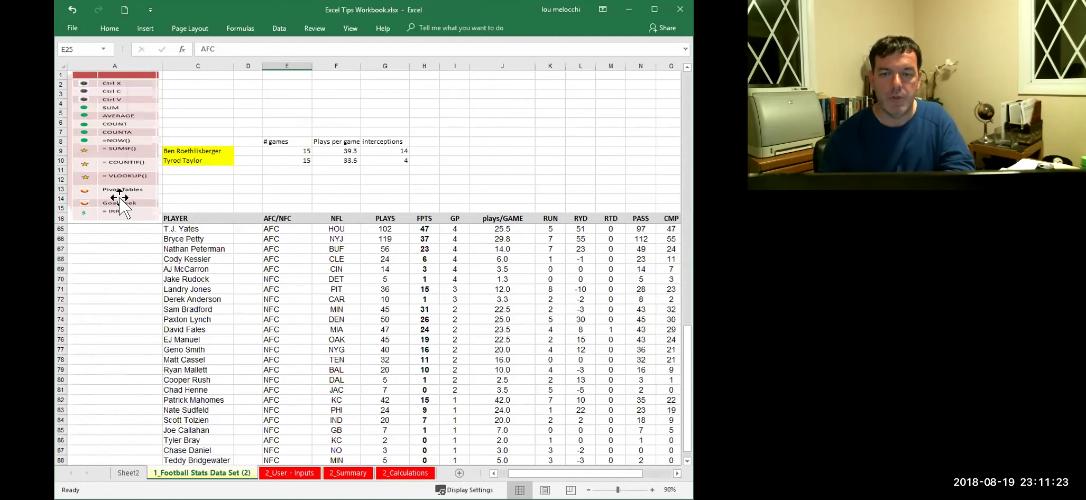
left_click(326, 188)
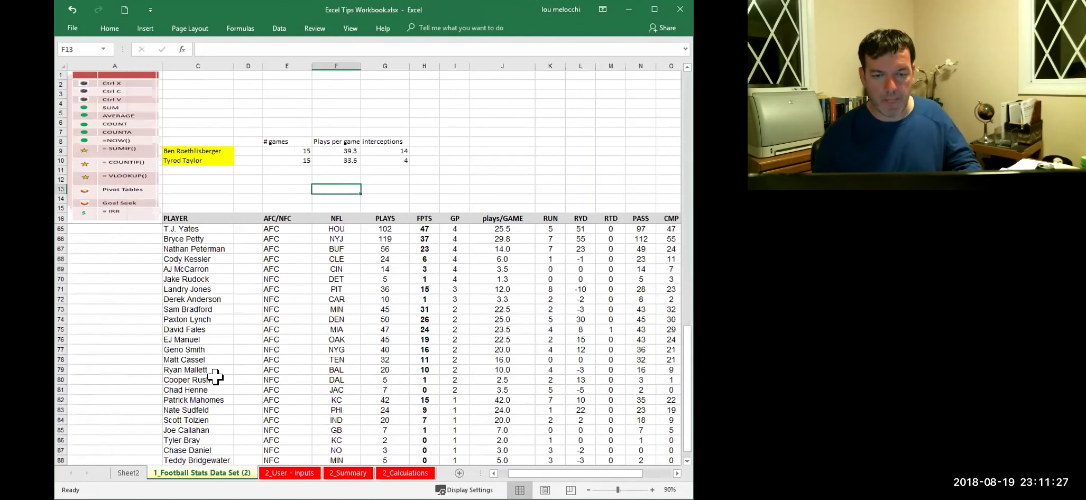
scroll(217, 372, "up", 6)
left_click(236, 310)
scroll(235, 312, "up", 8)
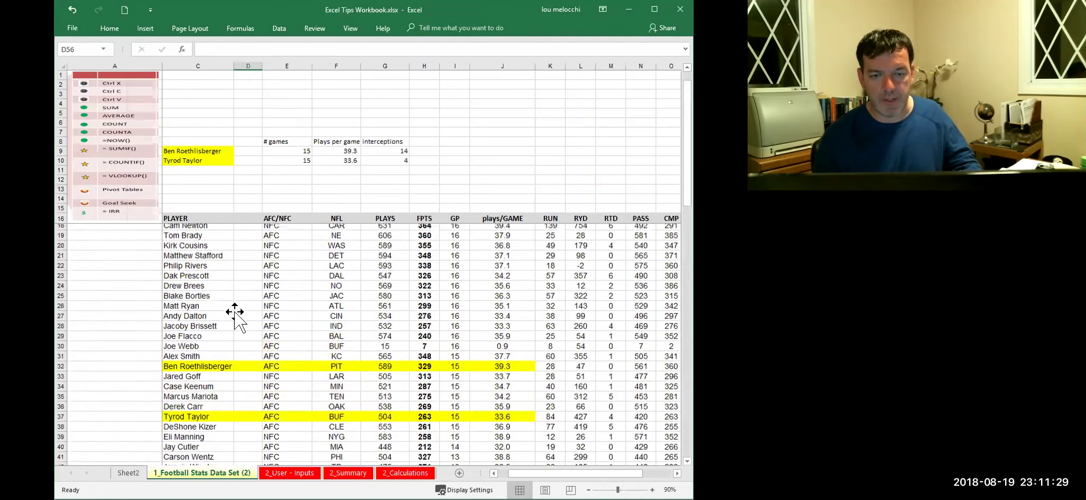
Enter the heading GP in F13 with the value 15 below it, and the heading plays/game in G13.
left_click(323, 188)
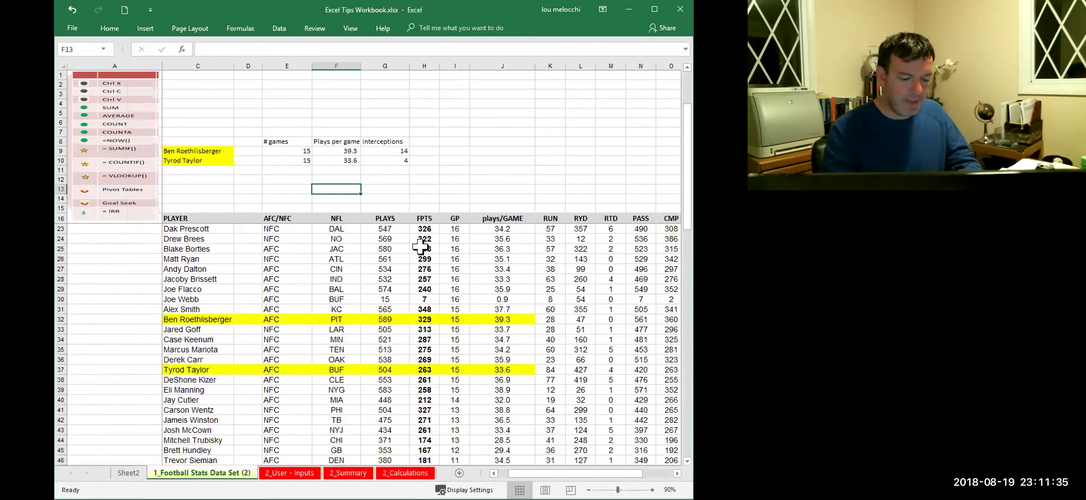
type("GP")
key("Return")
type("15")
key("Tab")
key("Up")
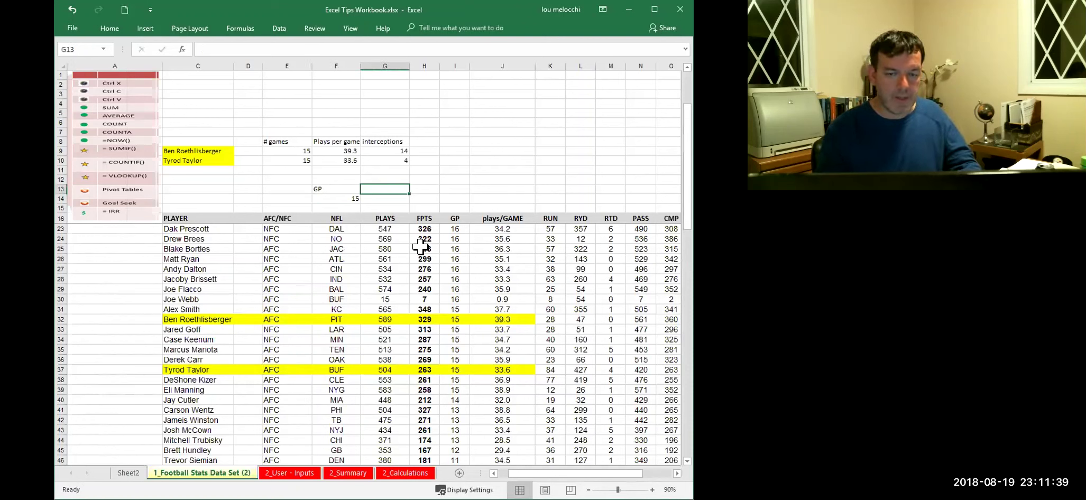
type("plays/game")
key("Return")
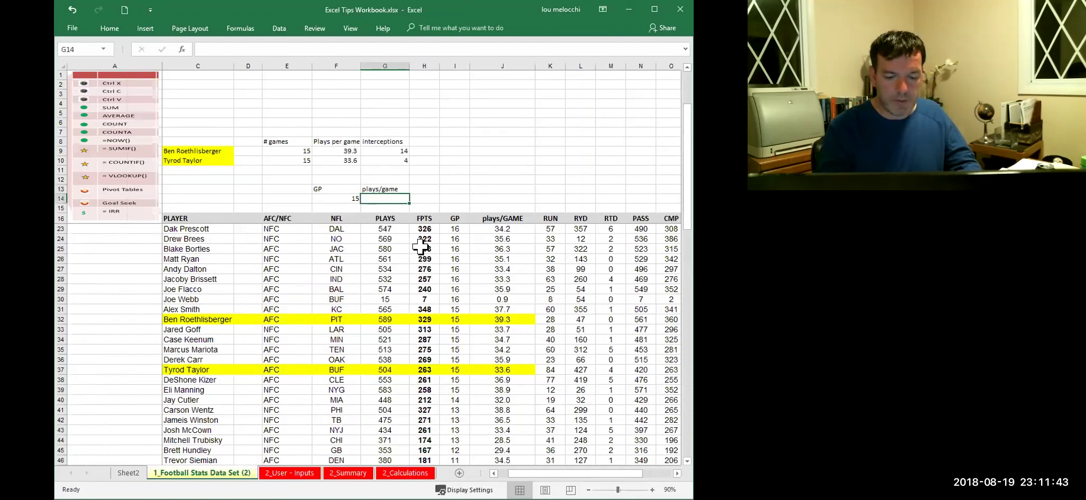
Link G14 to the plays/GAME figure in J32 with the formula =J32.
type("=")
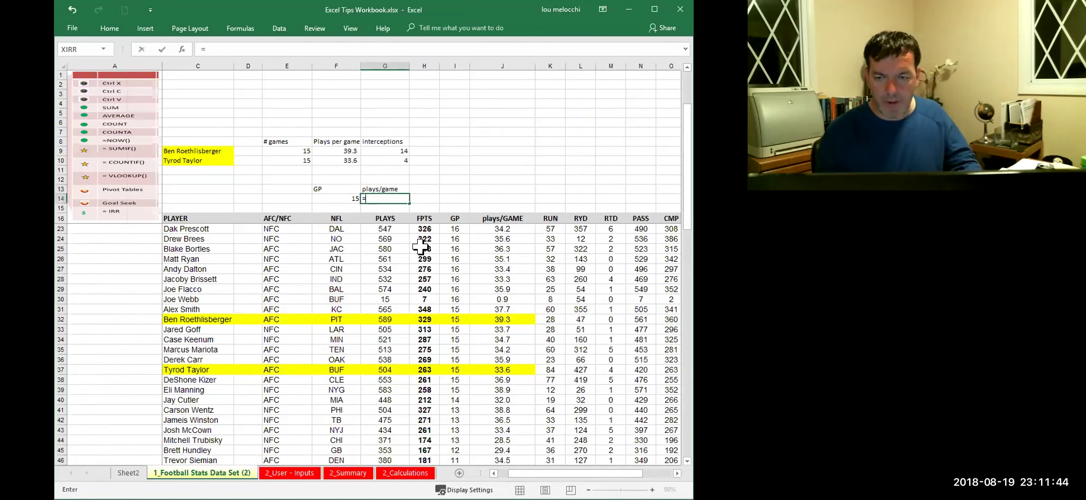
left_click(509, 318)
key("Return")
key("Up")
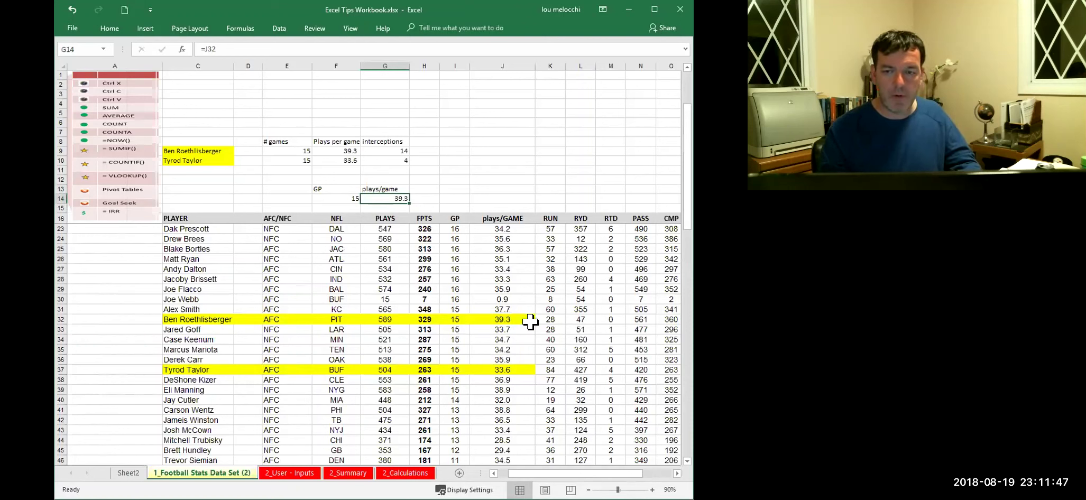
Multiply plays per game by games played in H14 with =G14*F14, and widen column H.
key("Right")
type("=")
key("Left")
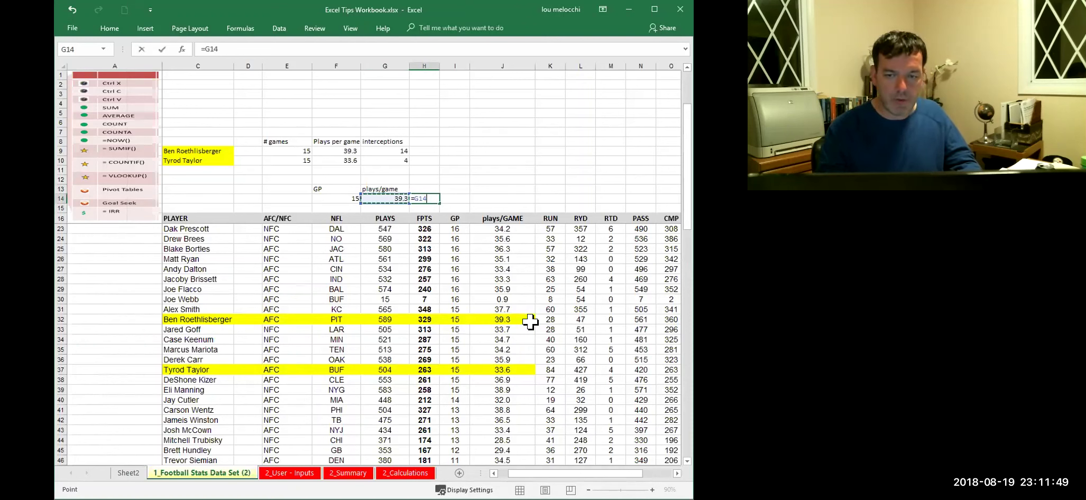
type("*")
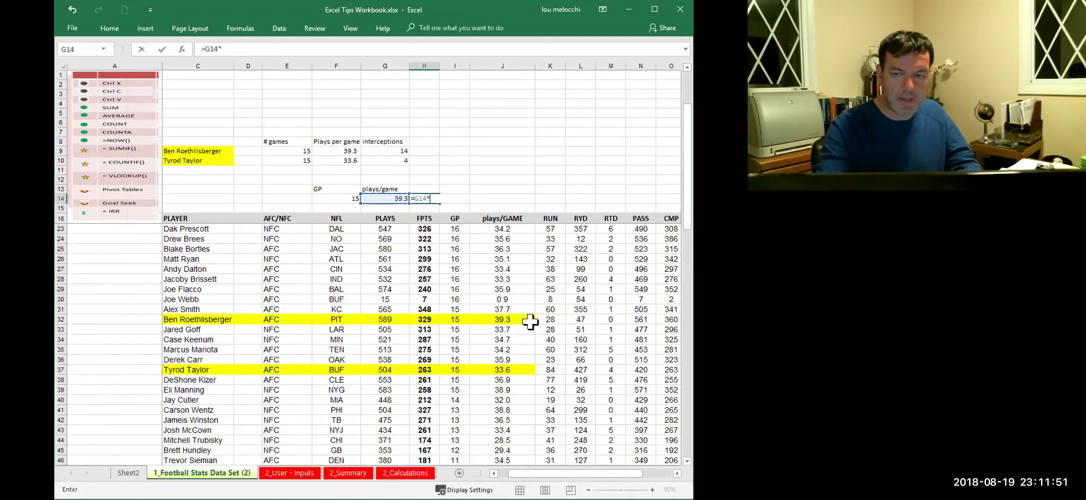
key("Left")
key("Left")
key("Return")
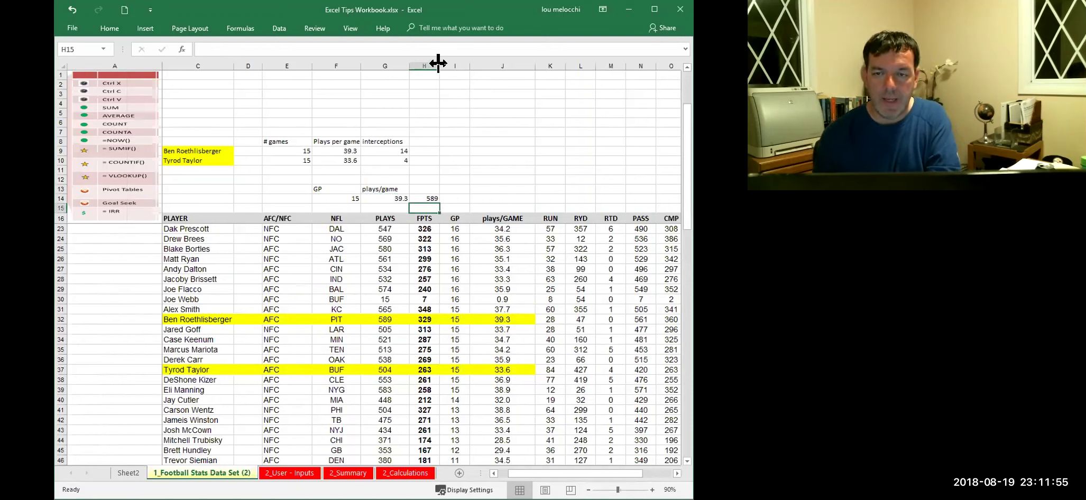
left_click_drag(437, 62, 461, 62)
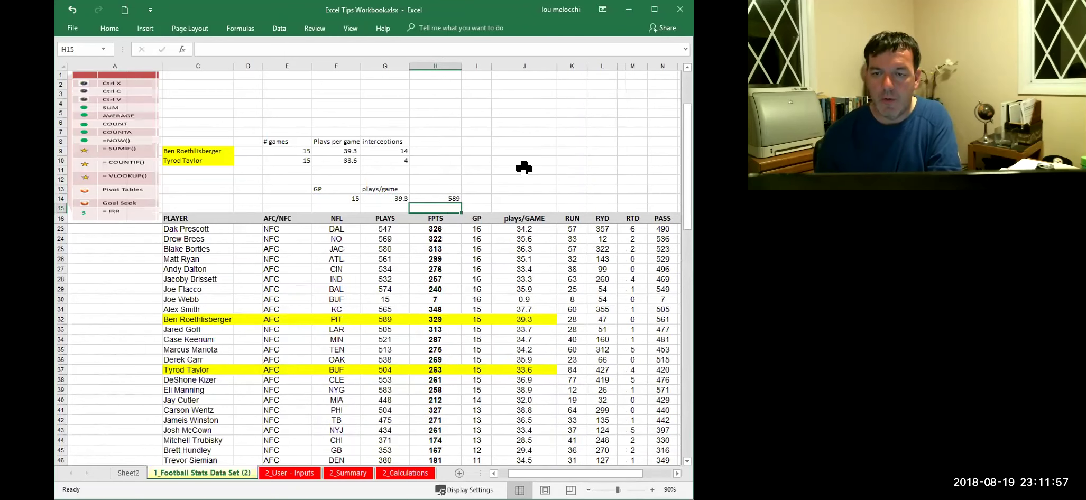
scroll(523, 170, "down", 1)
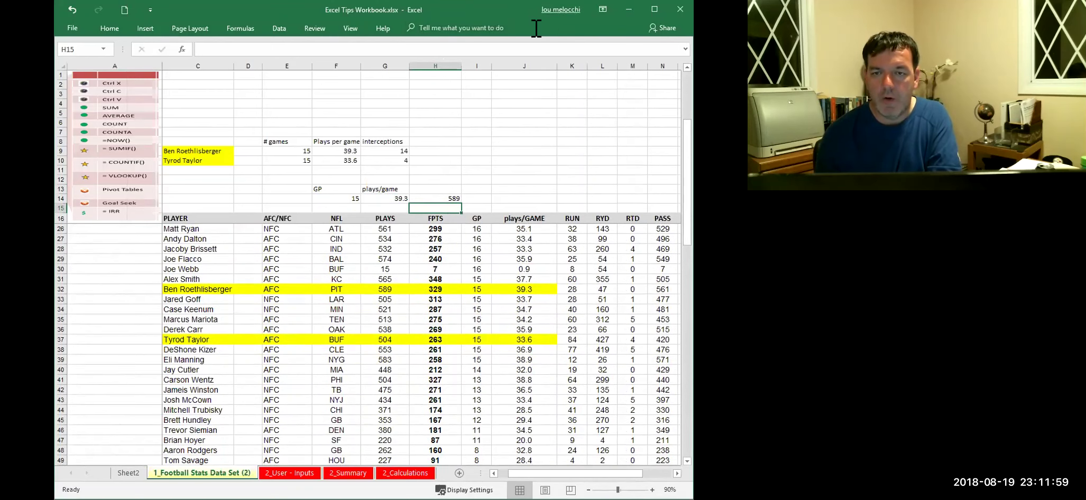
Try to goal seek H14 to a value of 600 by changing the plays/game formula cell G14.
left_click(510, 196)
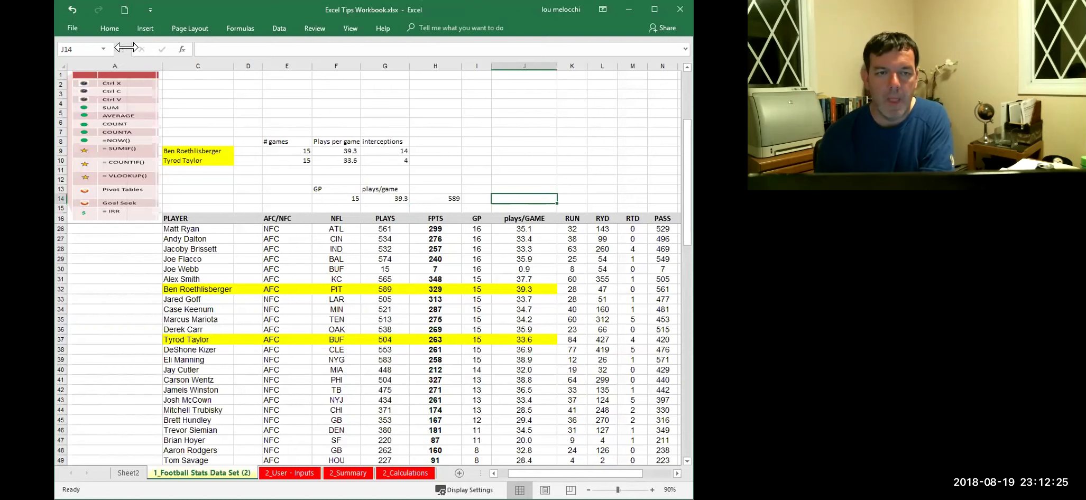
left_click(280, 29)
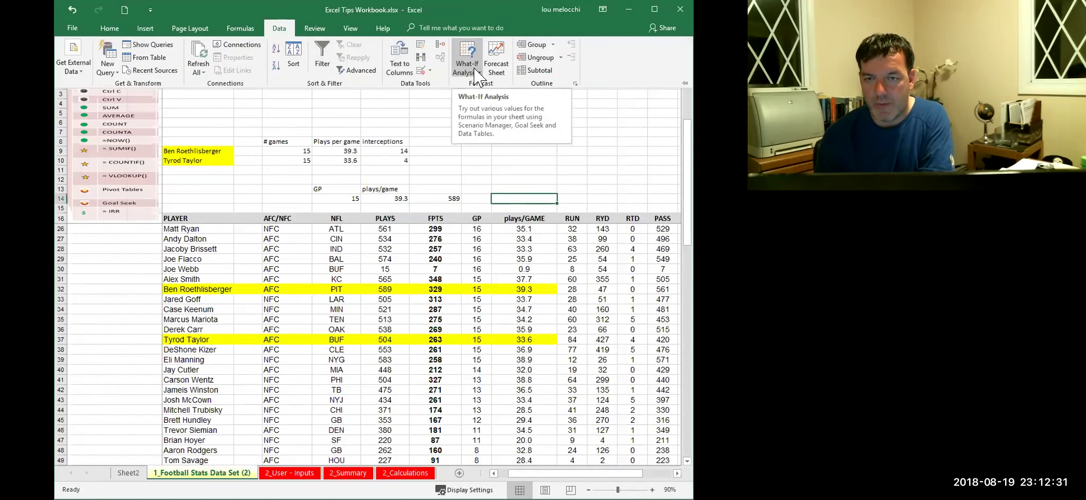
left_click(475, 73)
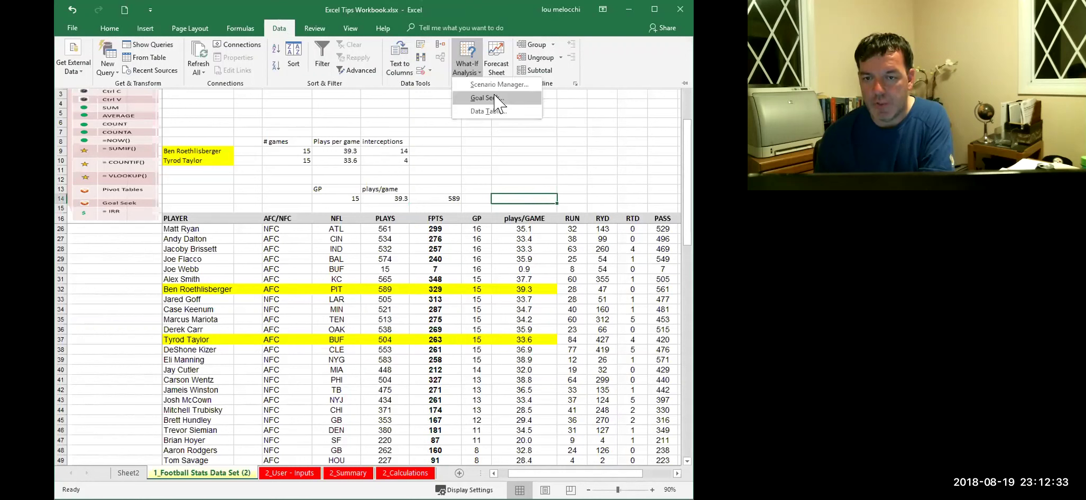
left_click(497, 100)
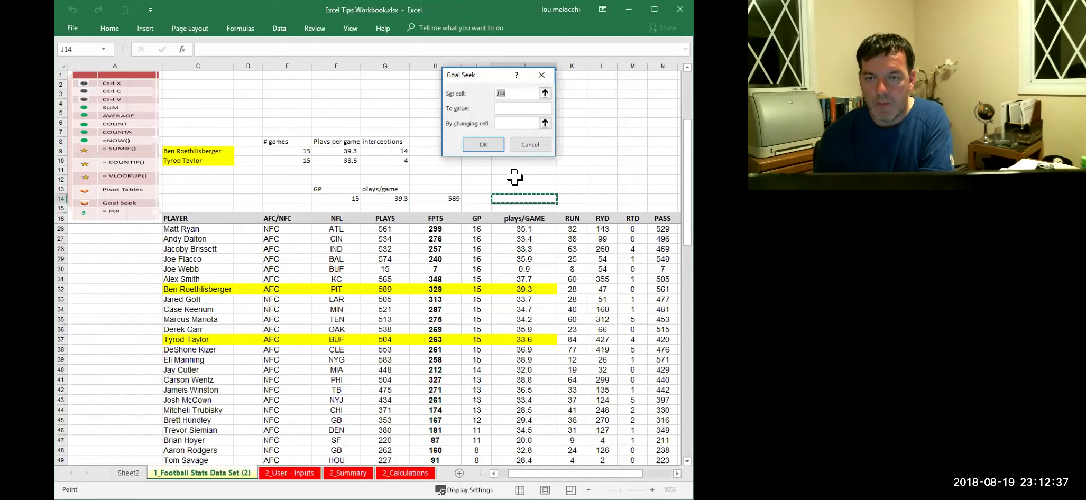
left_click(437, 198)
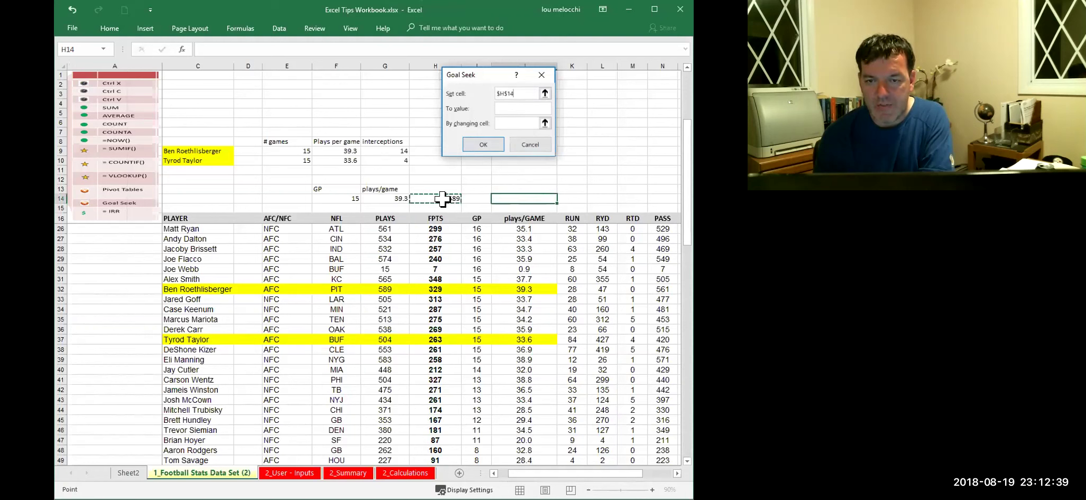
left_click(512, 108)
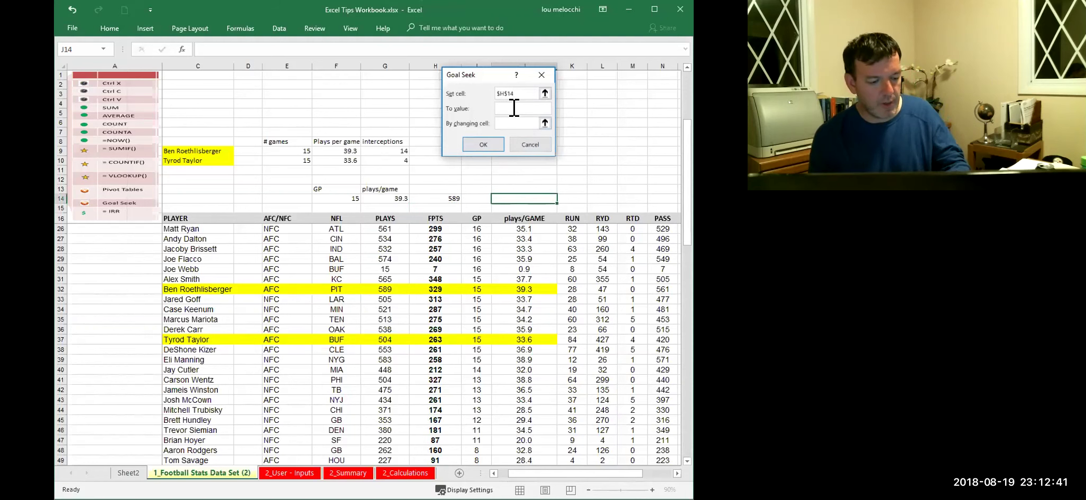
type("600")
left_click(511, 123)
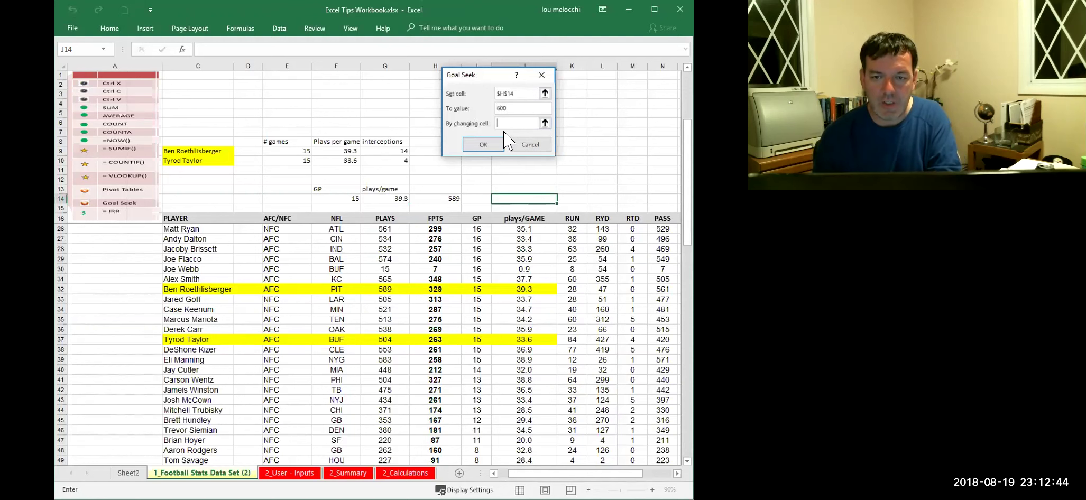
left_click(383, 198)
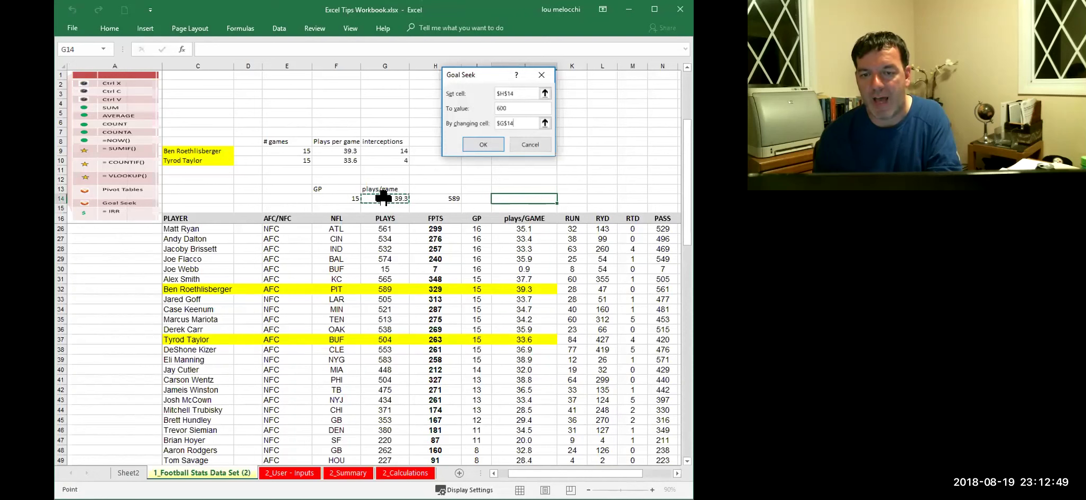
left_click(483, 145)
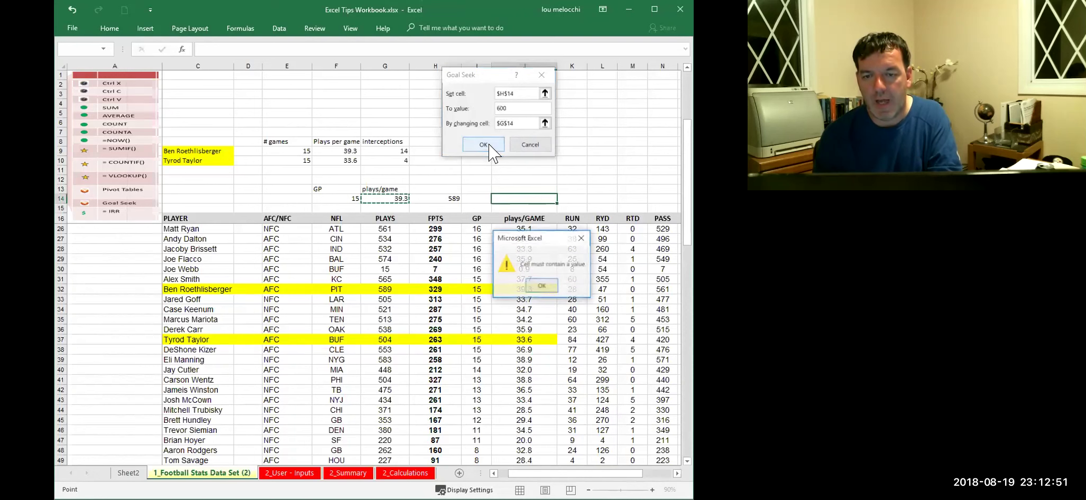
left_click(541, 286)
left_click(515, 94)
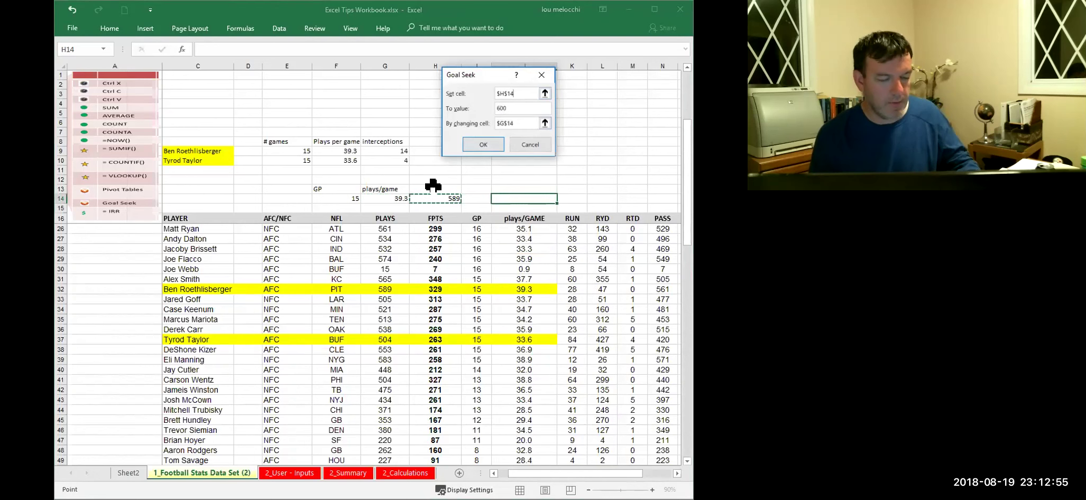
key("Escape")
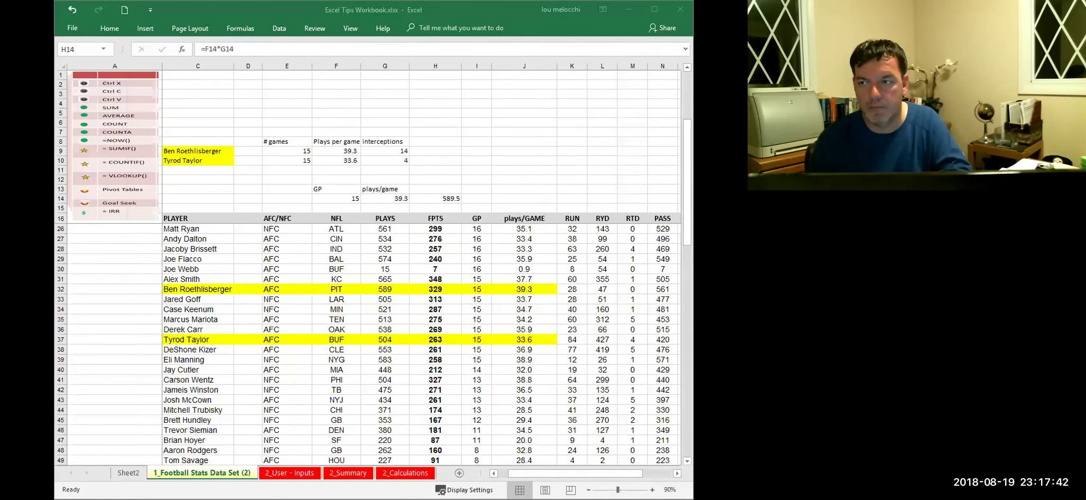
Run Goal Seek on the product in H14 with a target of 650 by changing G14, and keep the solution.
left_click(442, 197)
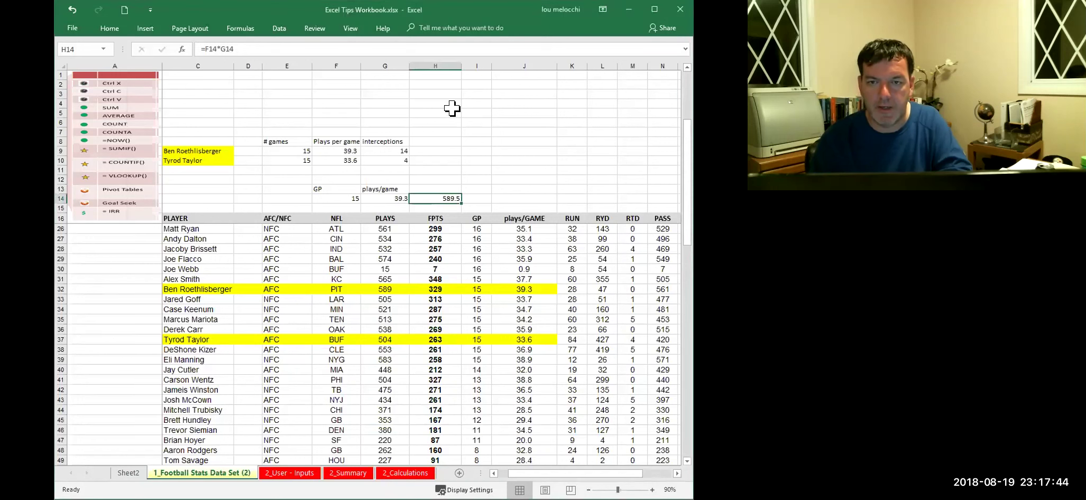
left_click(349, 195)
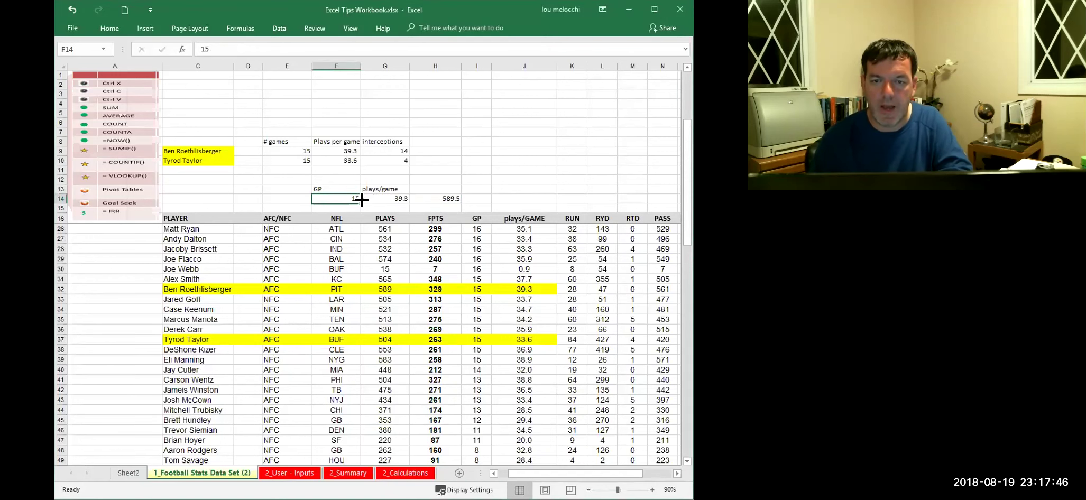
left_click(433, 199)
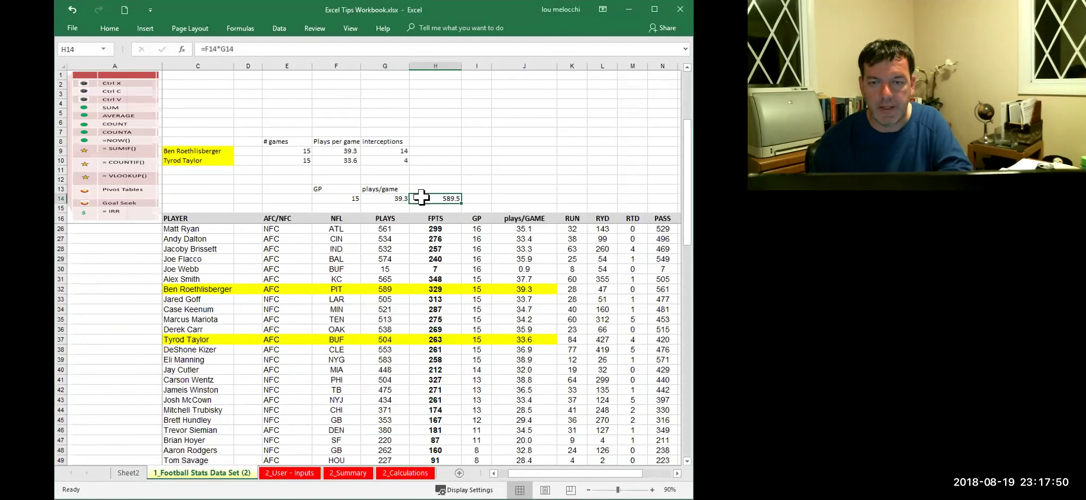
left_click(280, 31)
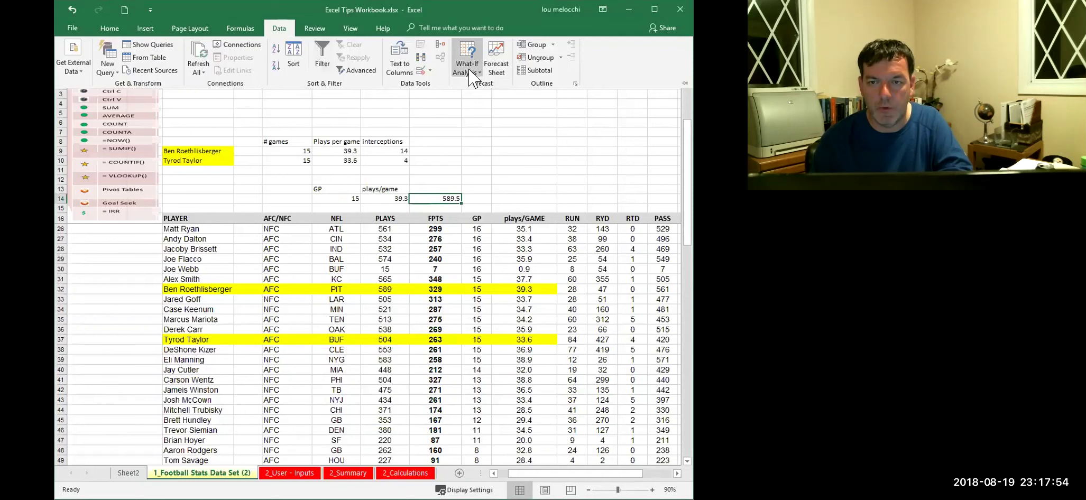
left_click(468, 74)
left_click(478, 103)
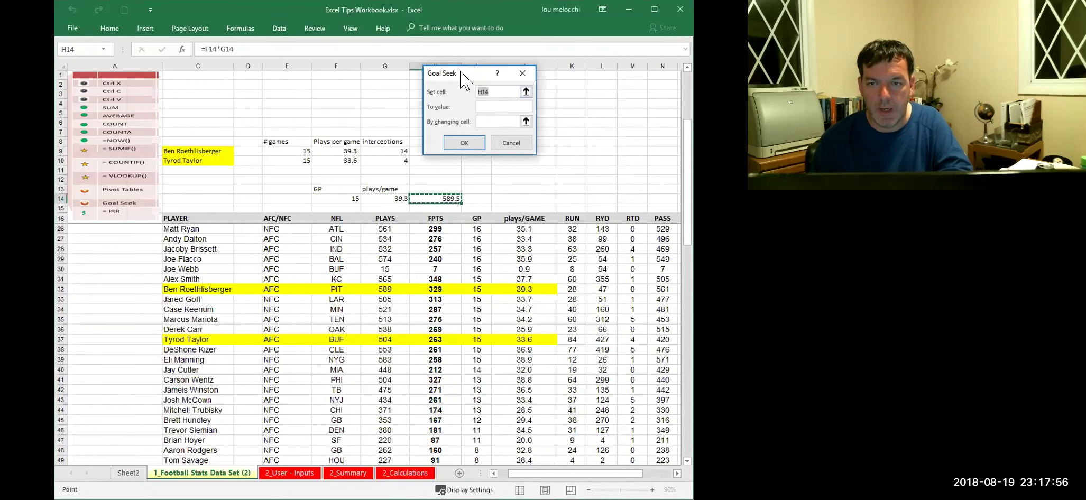
left_click_drag(460, 78, 524, 97)
key("Tab")
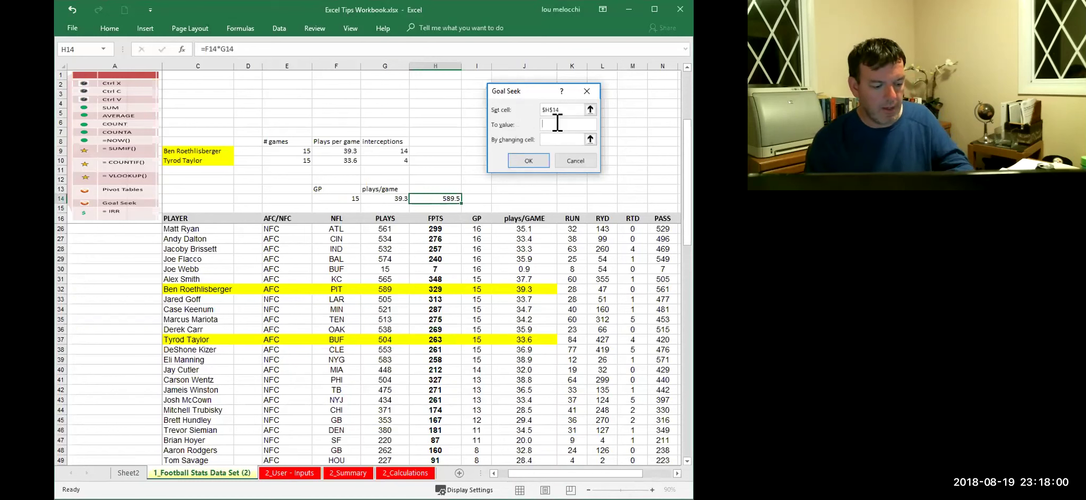
type("650")
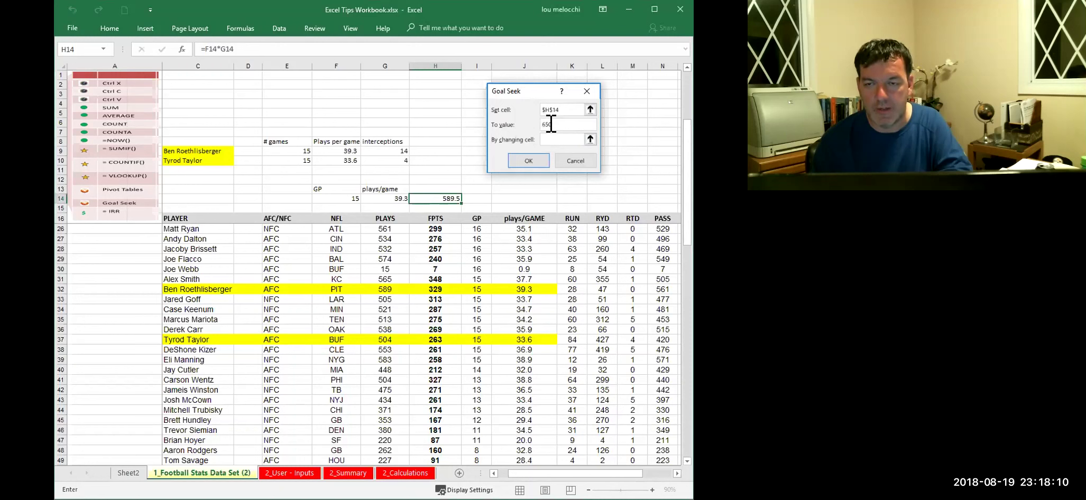
left_click(378, 198)
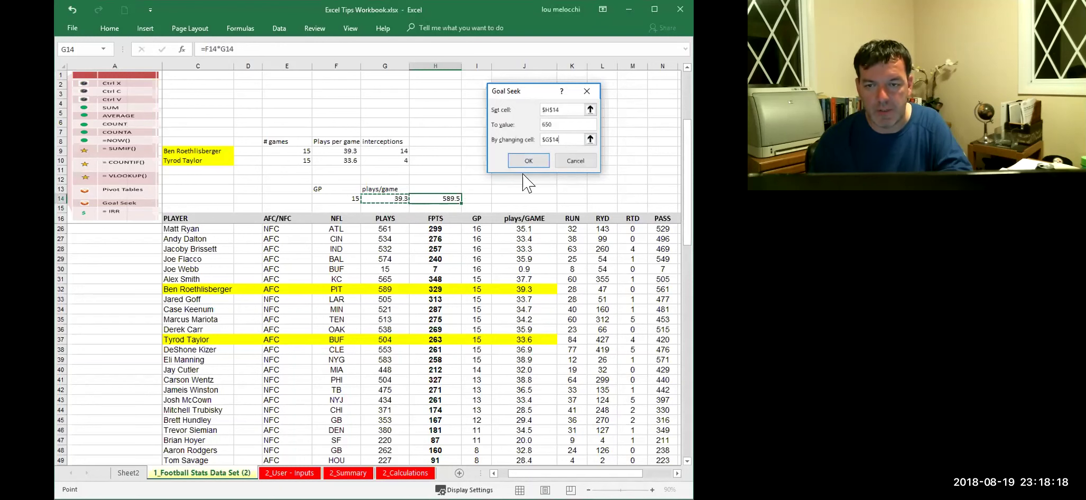
left_click(533, 161)
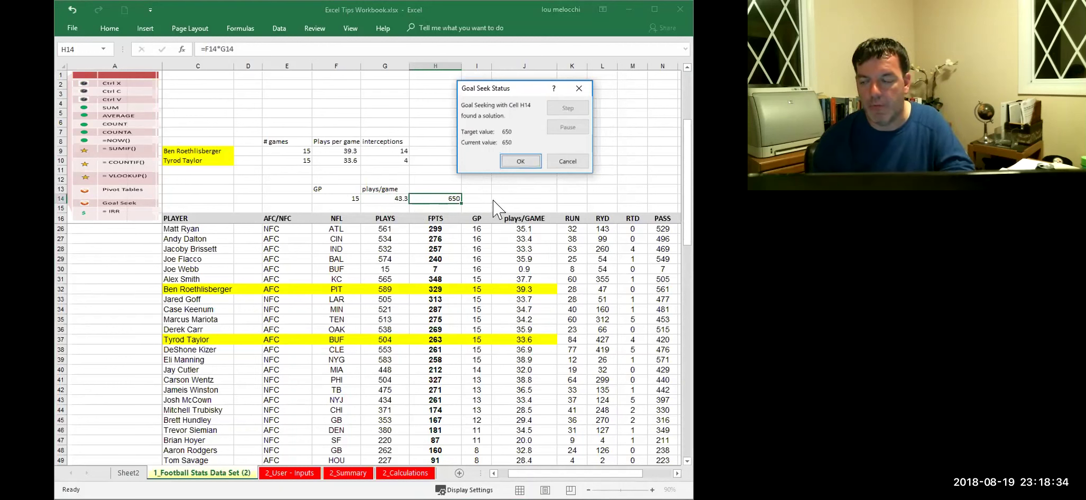
left_click(521, 161)
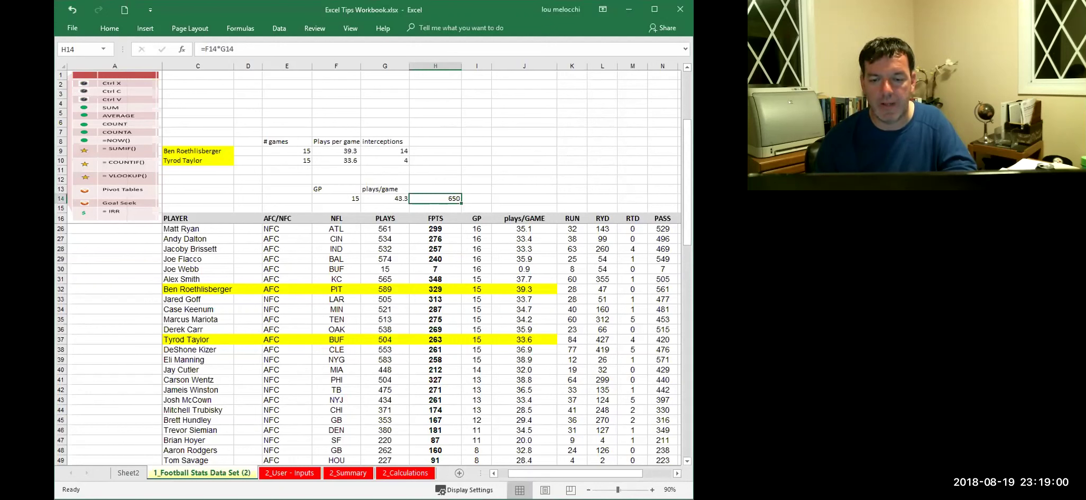
Switch to the 2_User - Inputs sheet and review the Project Short Title and Location ID input cells.
key("ctrl+Page_Down")
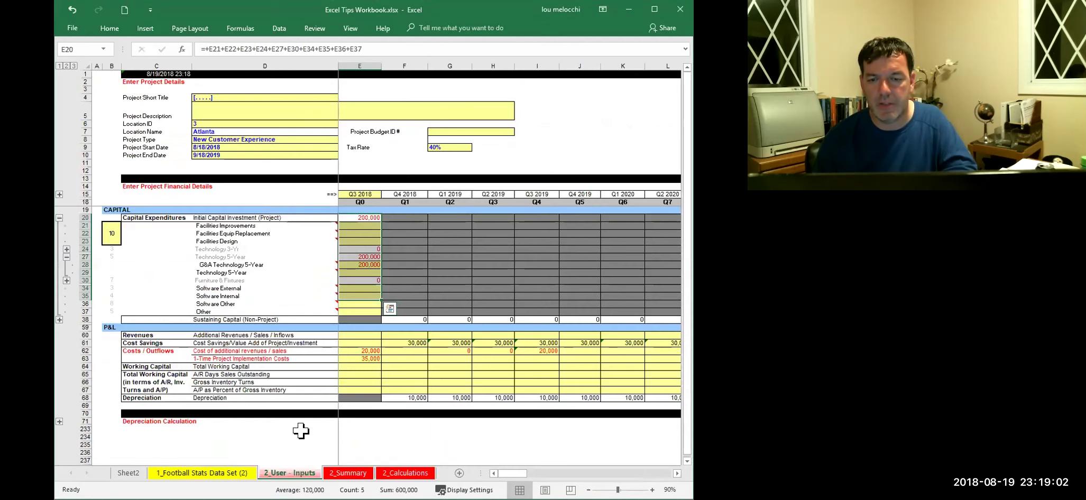
left_click(396, 434)
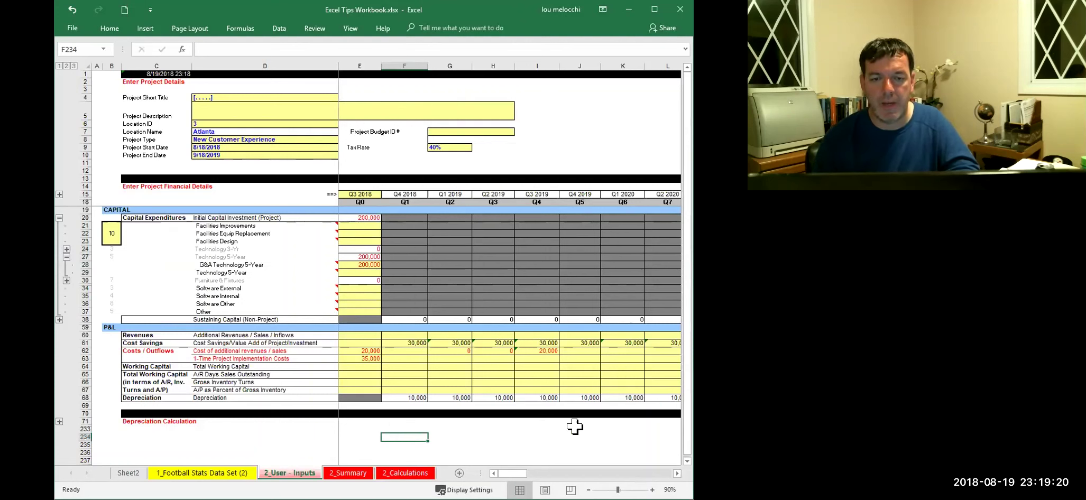
left_click(246, 97)
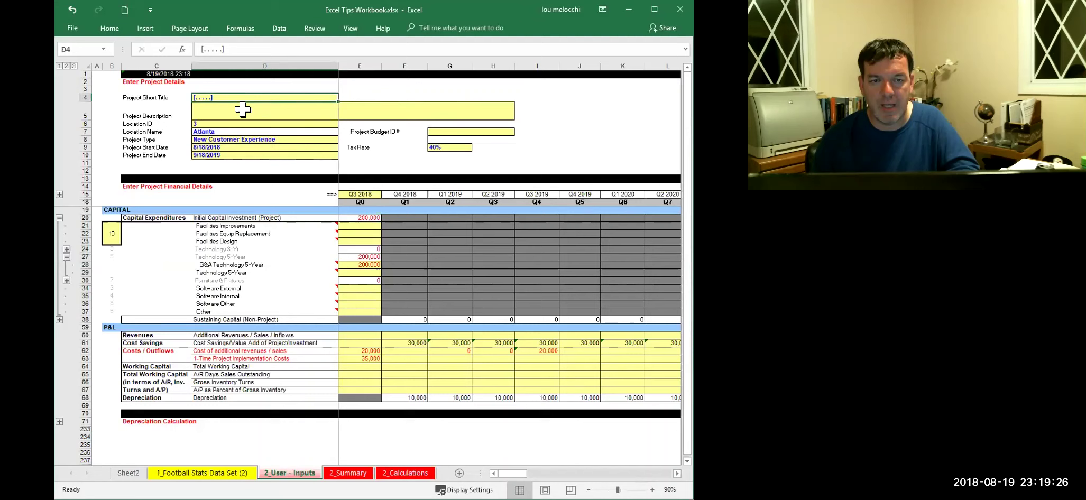
left_click(213, 123)
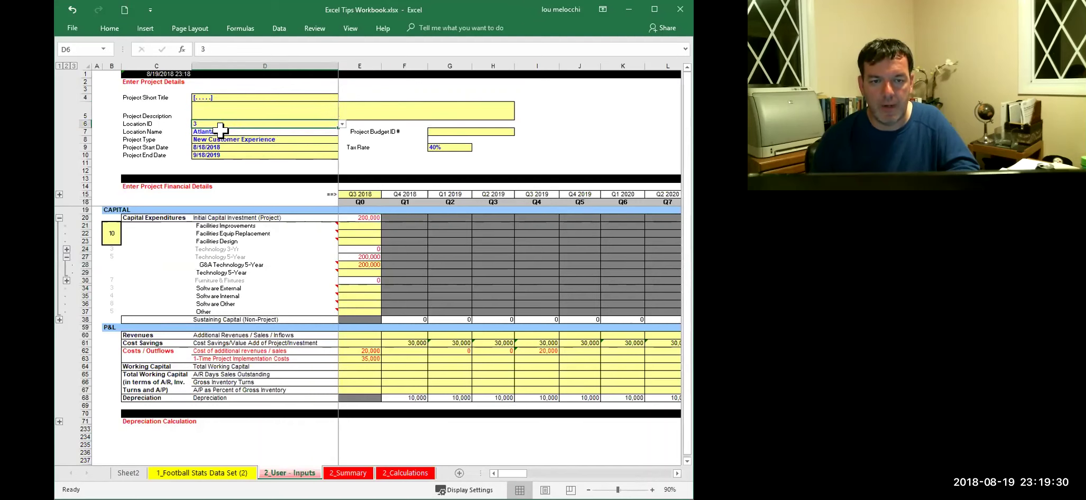
Review the Location Name, the Project Type options in D8, and the project start and end dates in D9:D10.
left_click(219, 131)
left_click(214, 139)
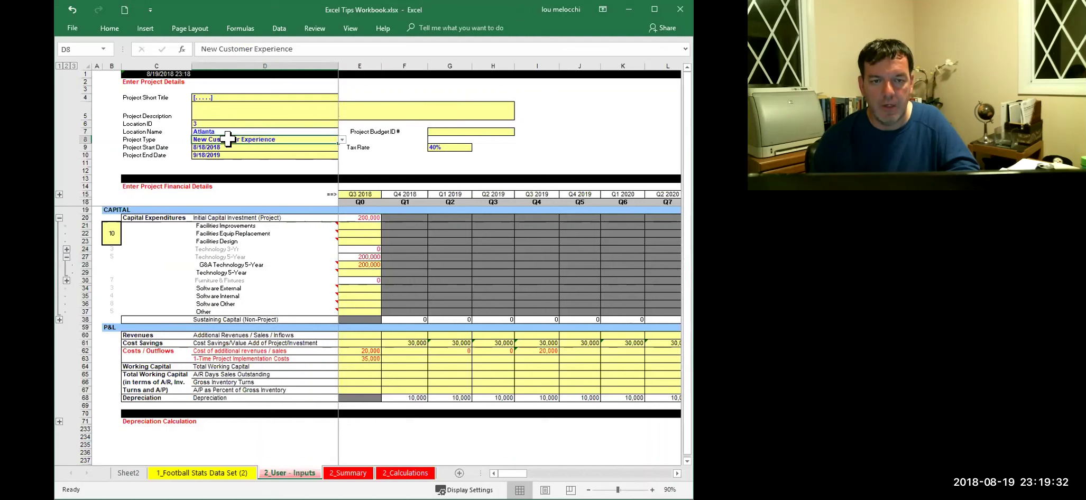
left_click(341, 140)
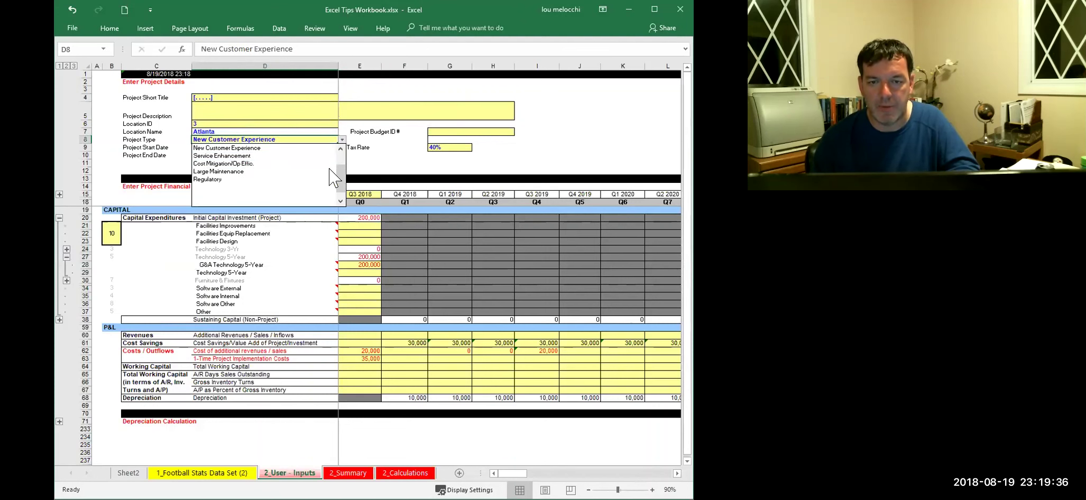
scroll(317, 164, "up", 2)
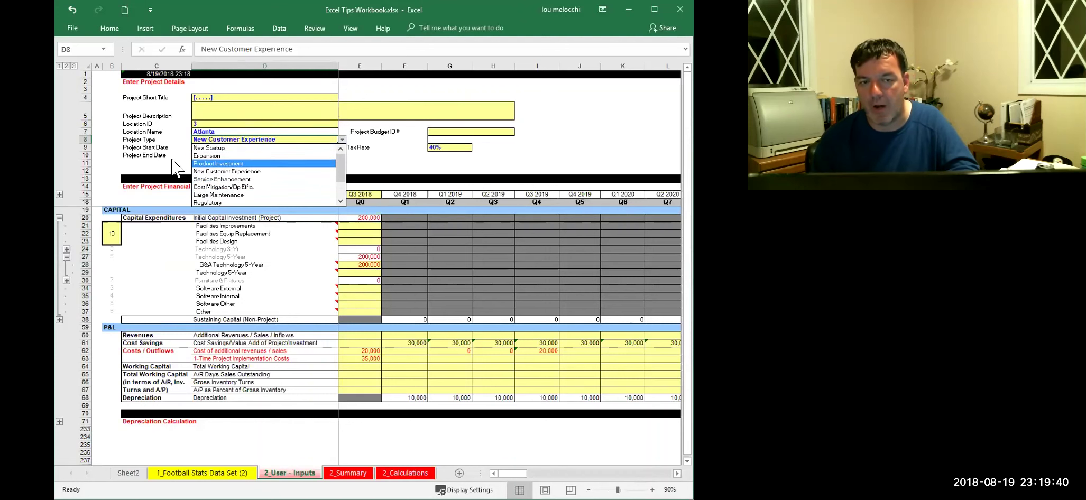
left_click(155, 146)
left_click_drag(201, 148, 206, 153)
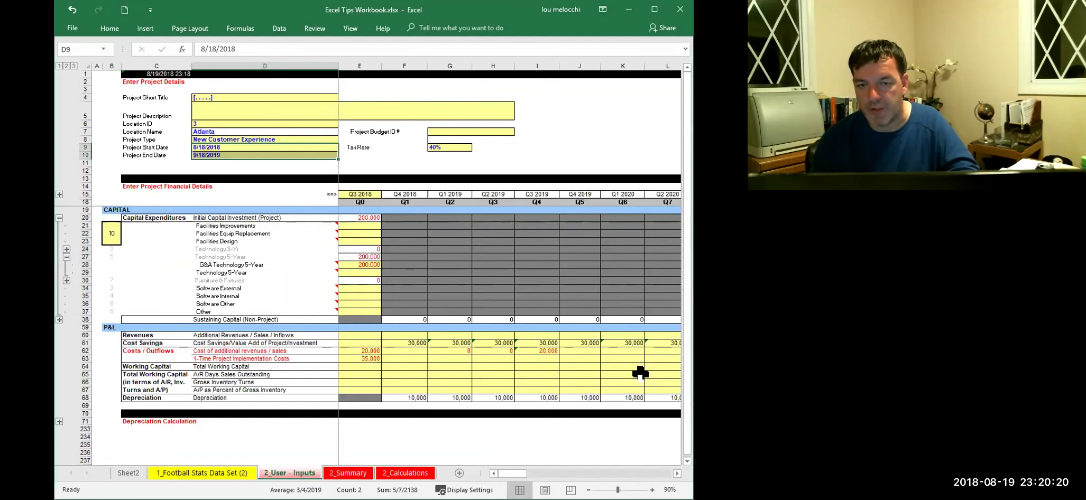
Choose Q3 2018 as the starting quarter in E15 and review the quarterly cost savings in row 61.
left_click(364, 194)
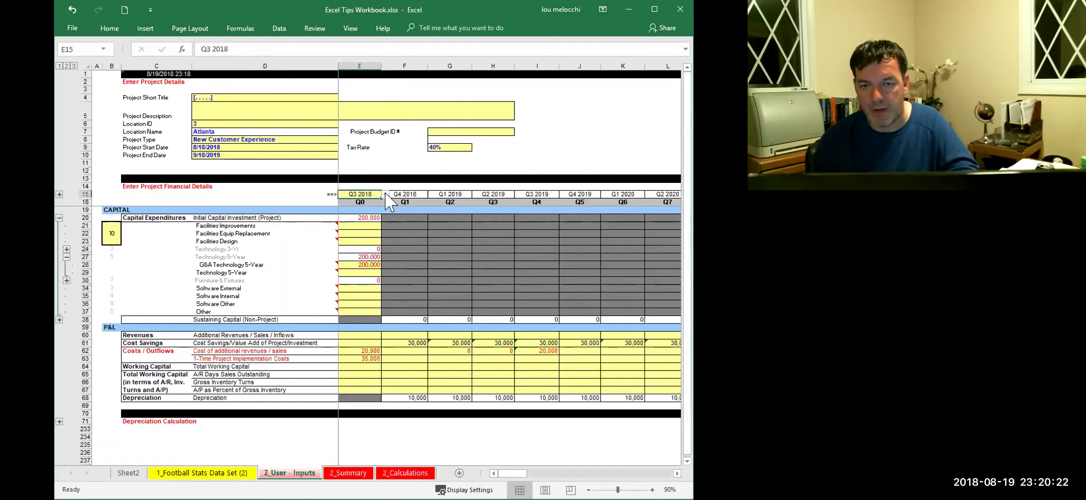
left_click(384, 195)
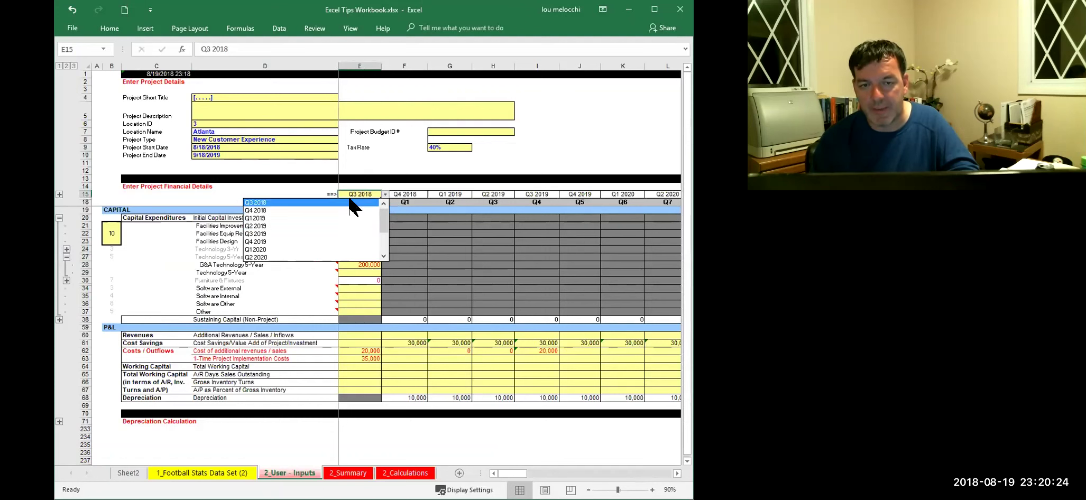
left_click(294, 204)
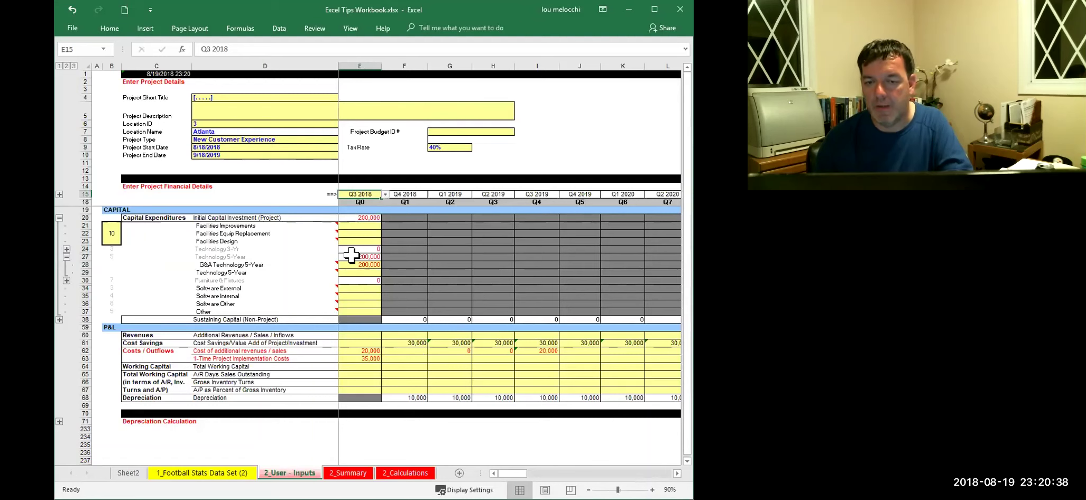
left_click_drag(417, 343, 667, 344)
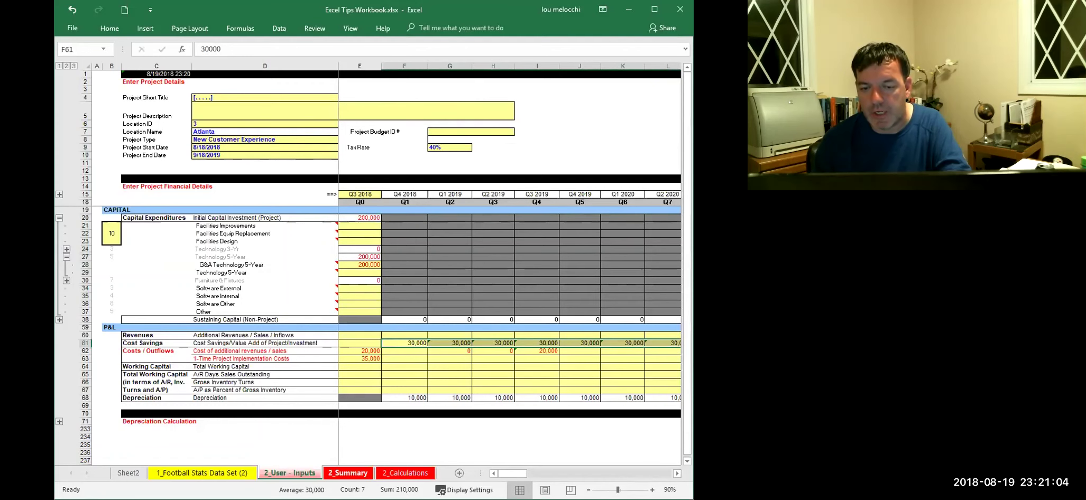
Switch to the 2_Summary sheet and examine the Quarter, Investment and Operating Cash Flow columns of the cash flow table.
left_click(348, 473)
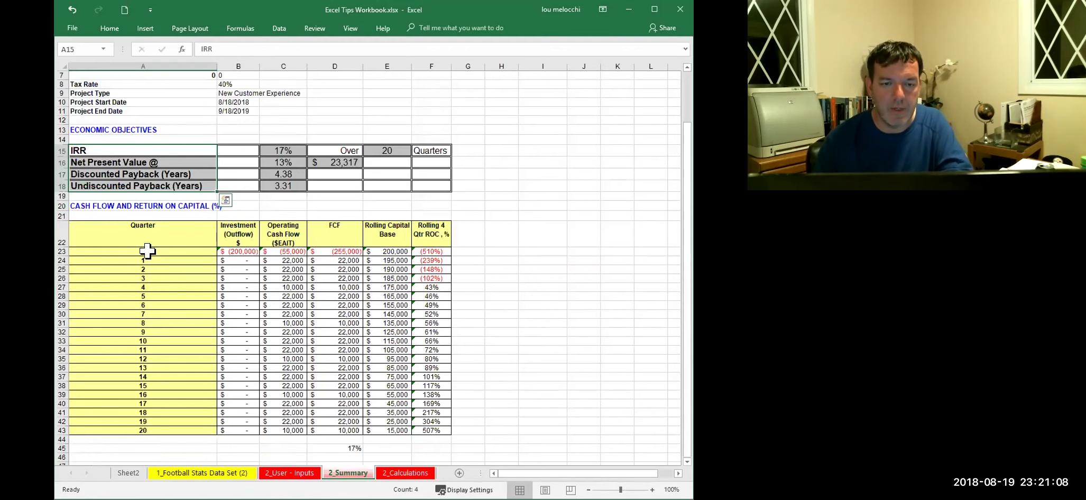
left_click_drag(146, 252, 156, 405)
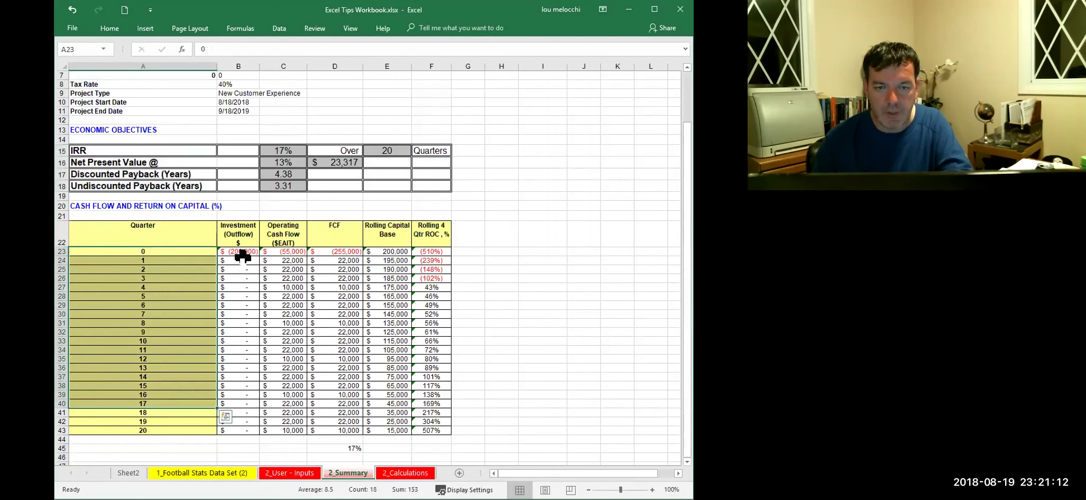
left_click(163, 251)
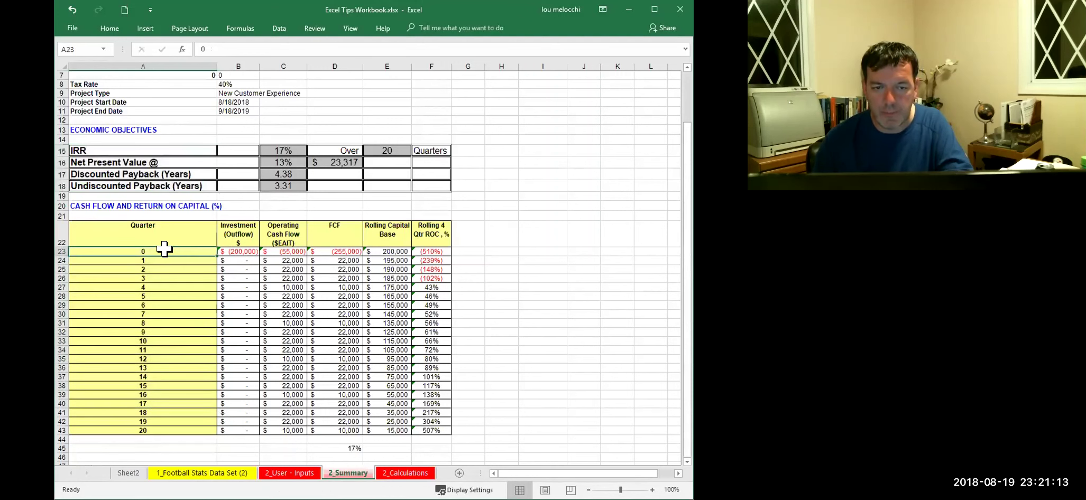
left_click(234, 251)
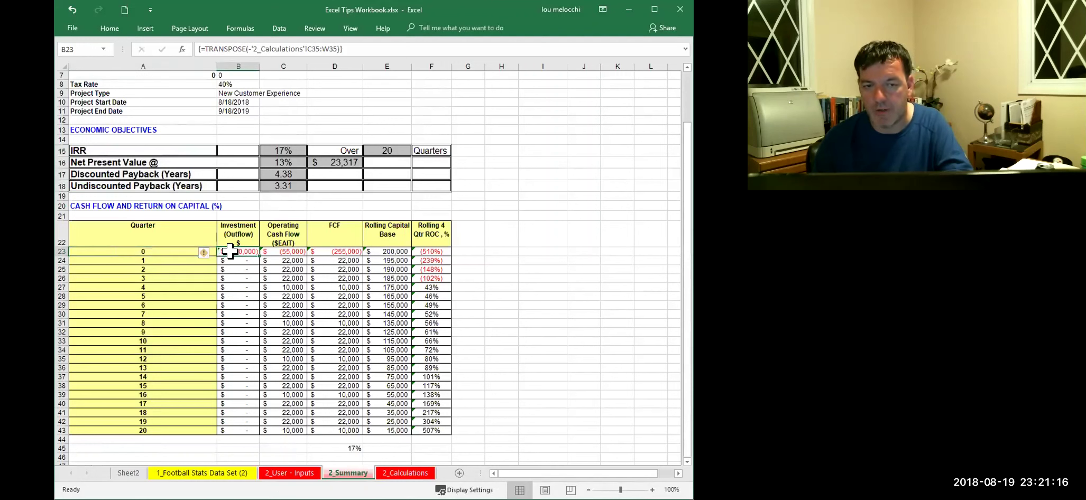
left_click(274, 250)
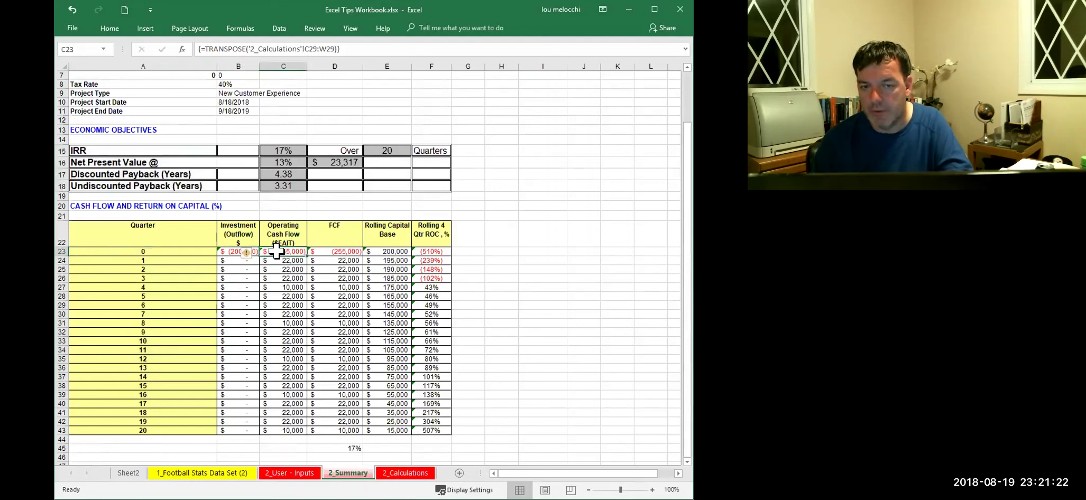
left_click(244, 238)
left_click(286, 233)
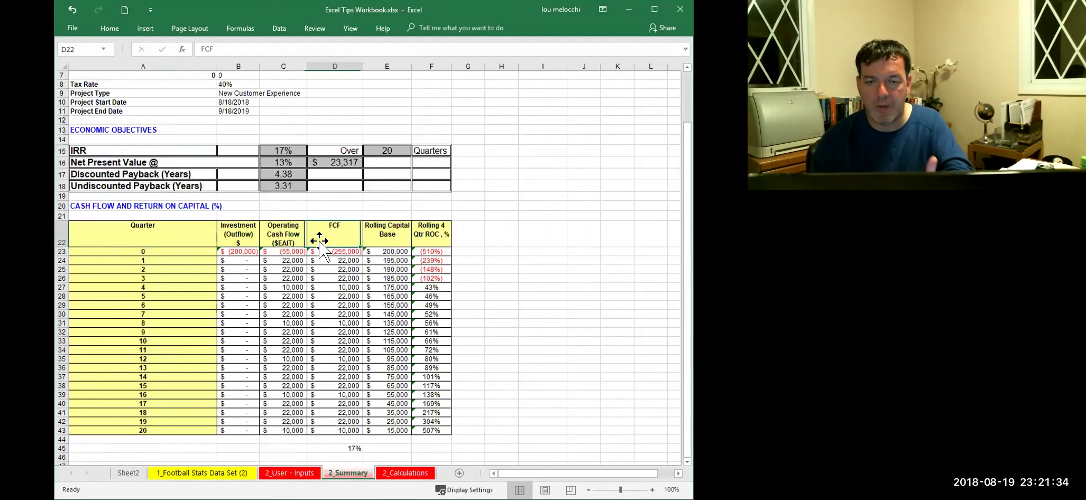
Examine the FCF column of the cash flow table from quarter 0 through quarter 20.
left_click(332, 260)
left_click_drag(332, 269, 333, 422)
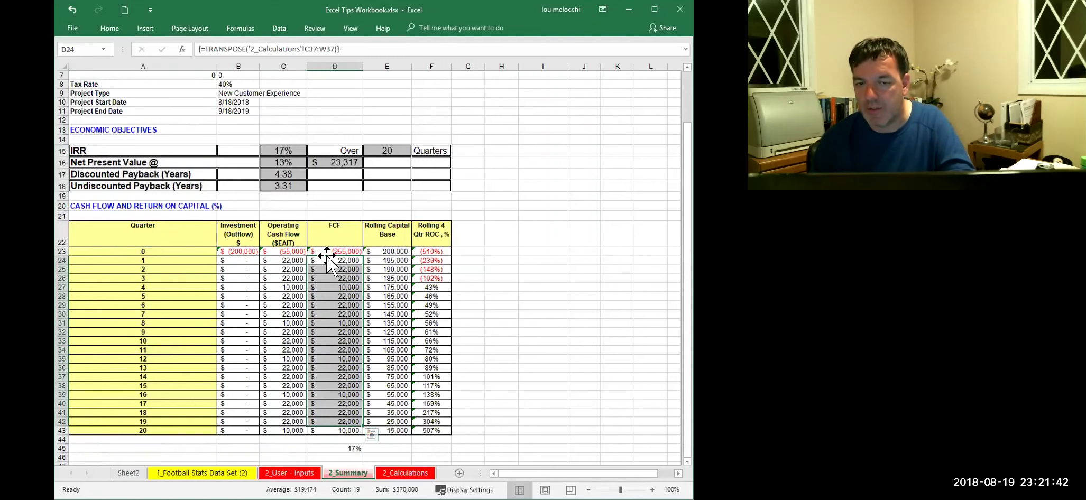
left_click_drag(328, 251, 329, 429)
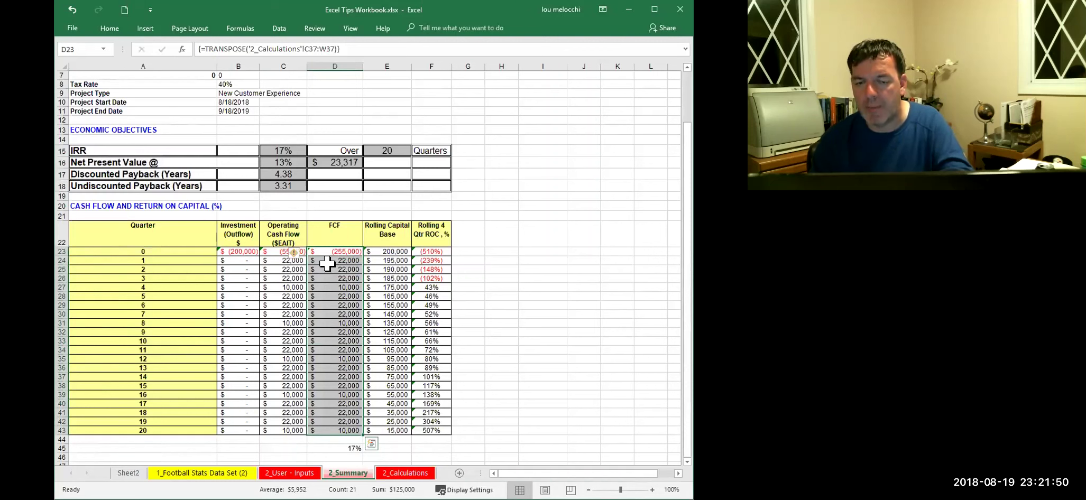
left_click_drag(334, 250, 319, 413)
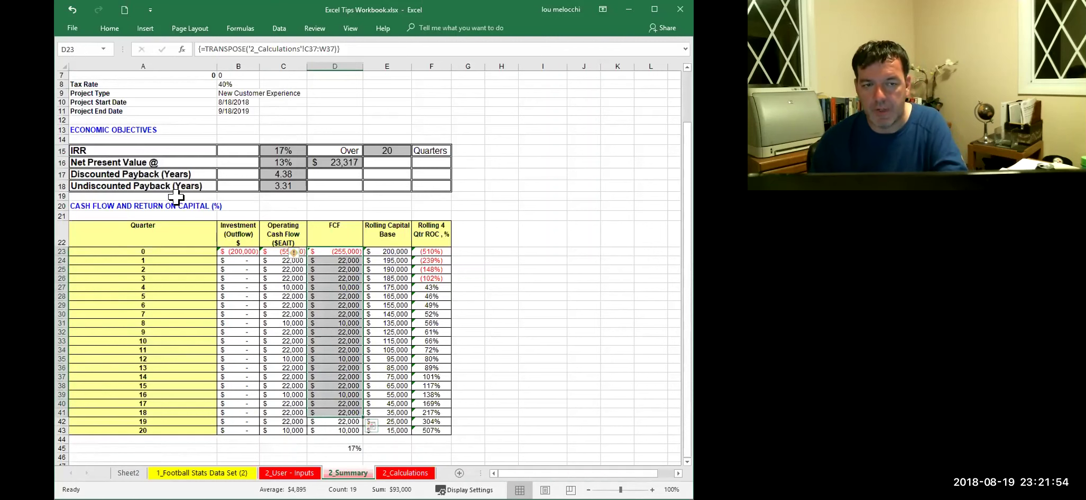
Review the IRR, Net Present Value and Discounted Payback entries in the Economic Objectives table.
left_click_drag(100, 150, 130, 168)
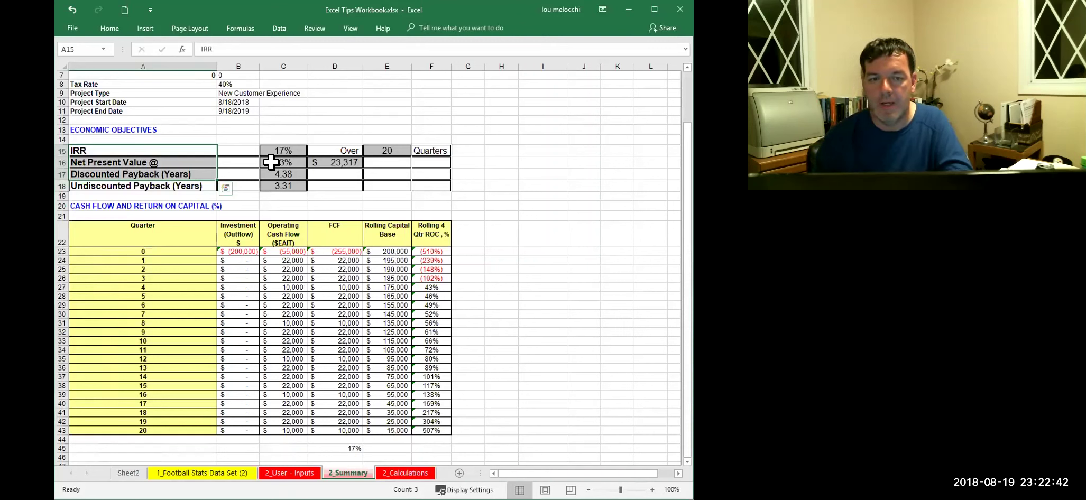
left_click(184, 161)
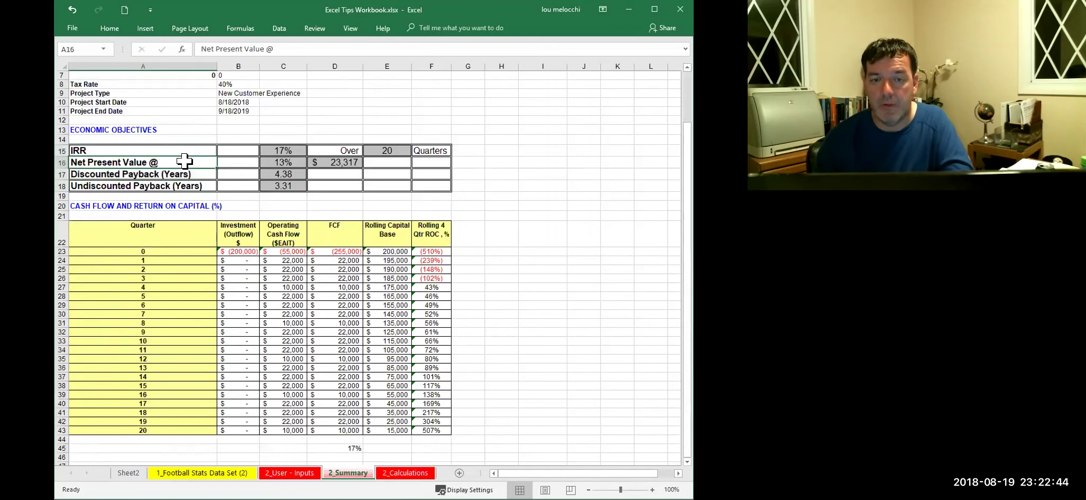
left_click(272, 163)
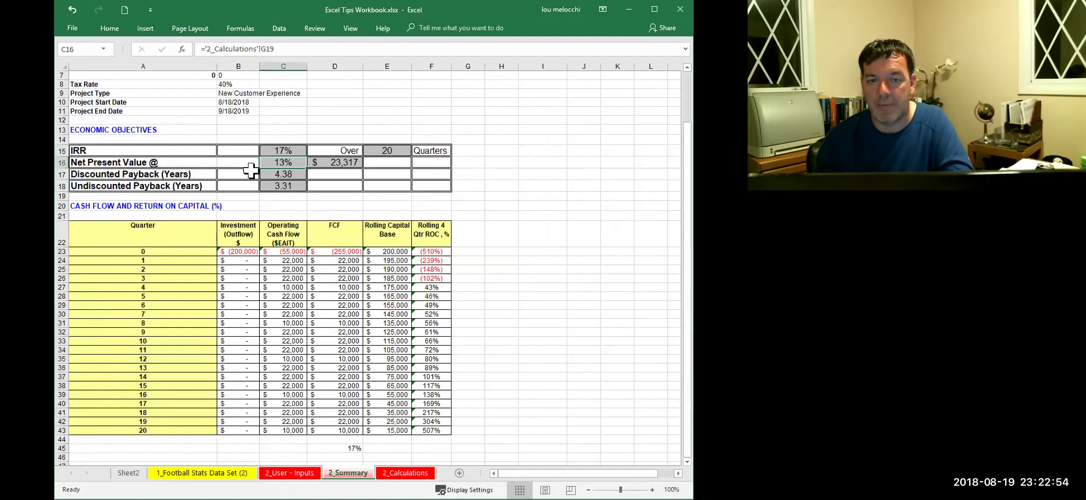
left_click(326, 160)
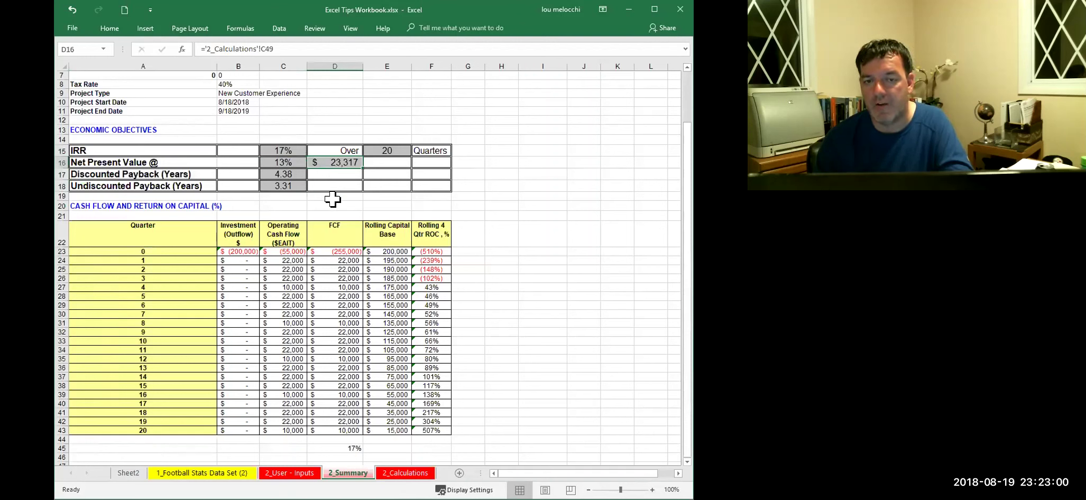
left_click(135, 173)
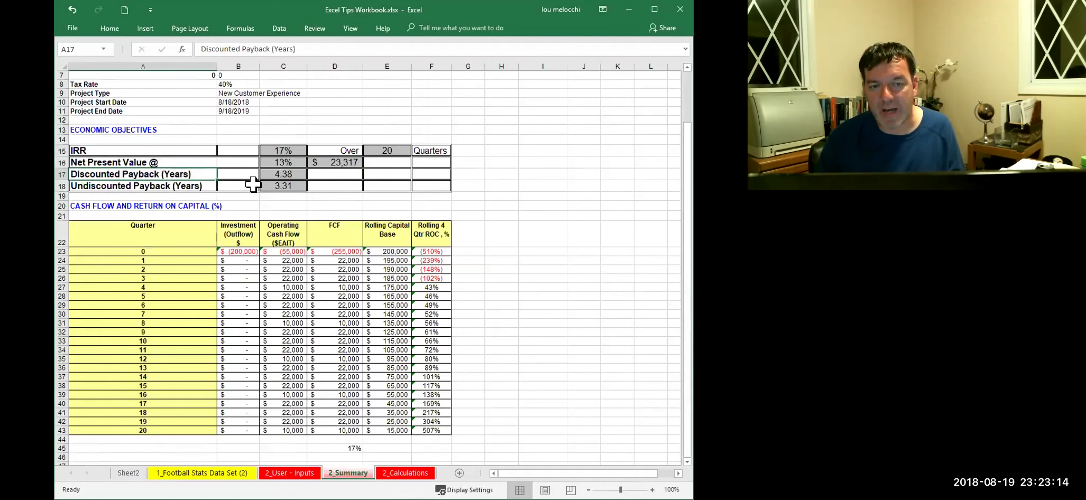
Sum the FCF values from quarter 1 onward by selection to find where they recover the quarter 0 outflow.
left_click(345, 247)
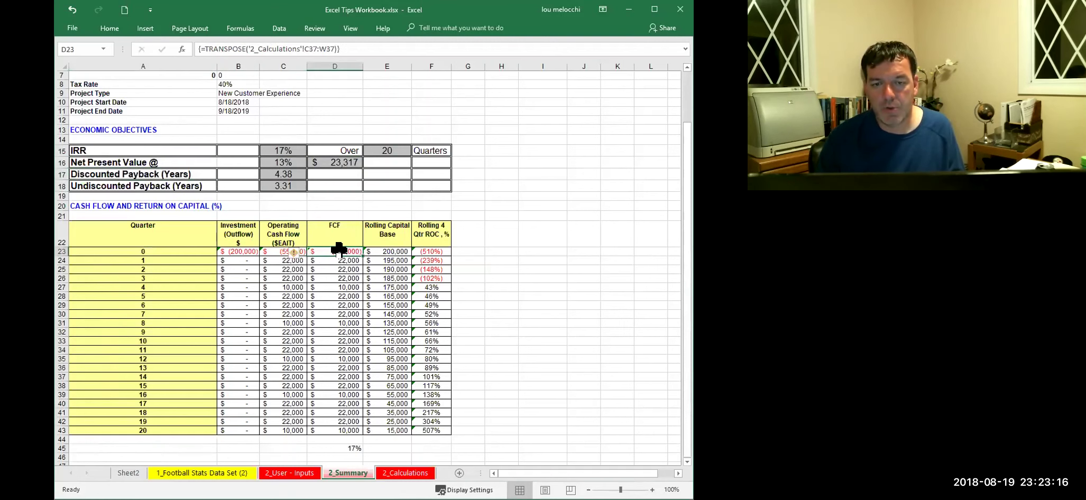
left_click_drag(328, 259, 338, 325)
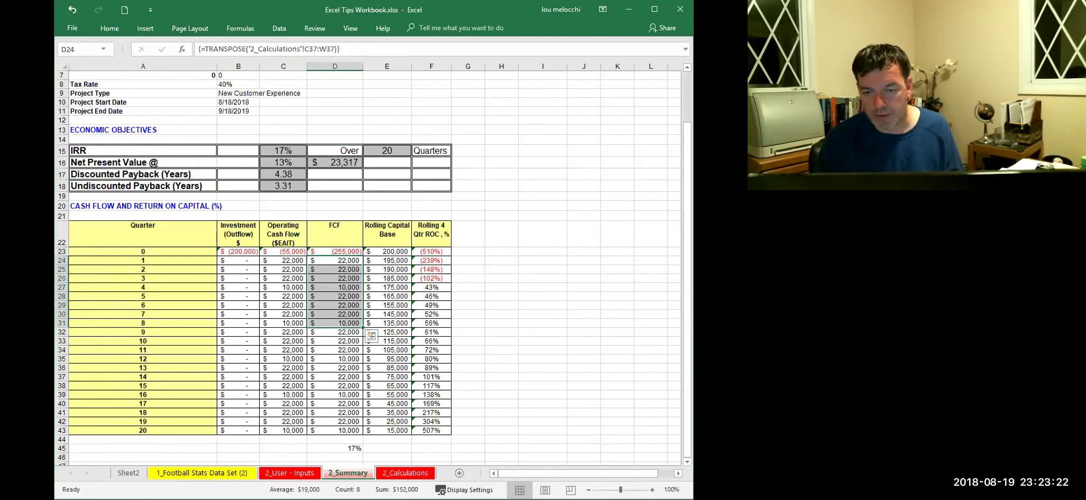
left_click(341, 296)
left_click(333, 261)
left_click_drag(333, 268, 340, 368)
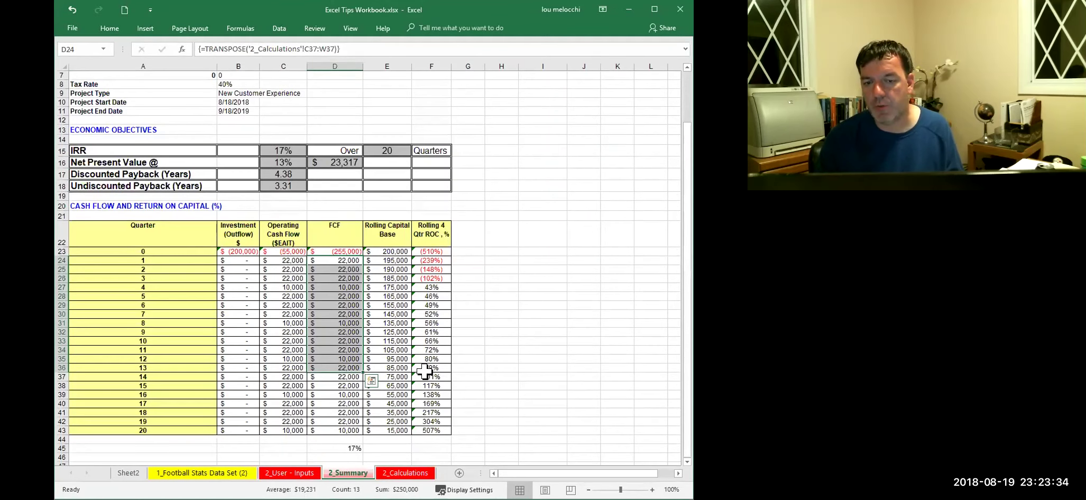
Calculate =14/4 in I25, compare it with the Undiscounted Payback in C18, and clear I25.
left_click(527, 267)
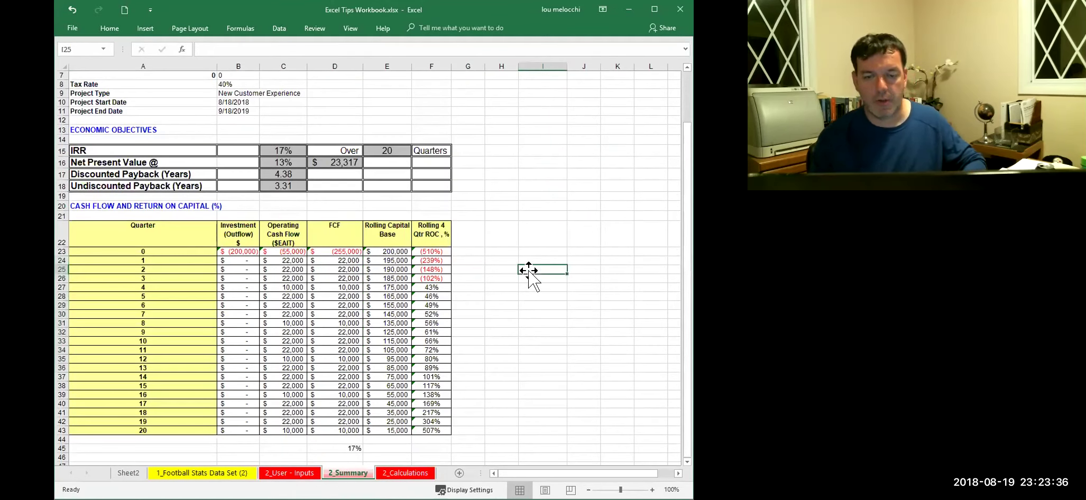
type("=14/4")
key("Return")
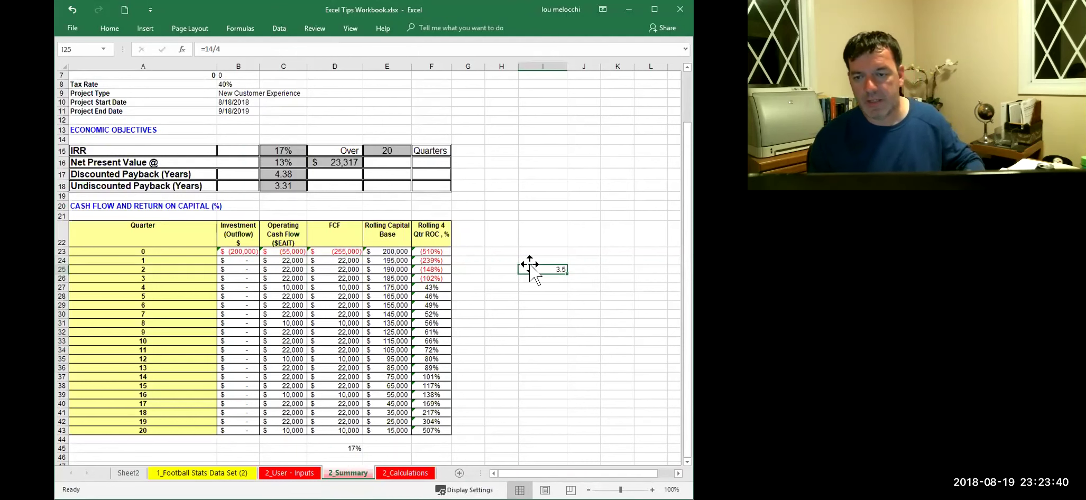
left_click(528, 267)
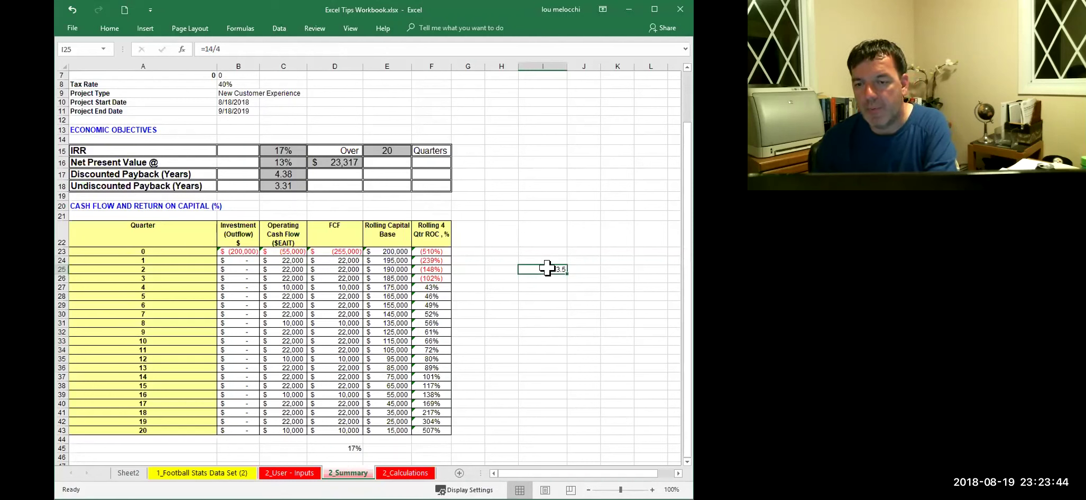
left_click(283, 185)
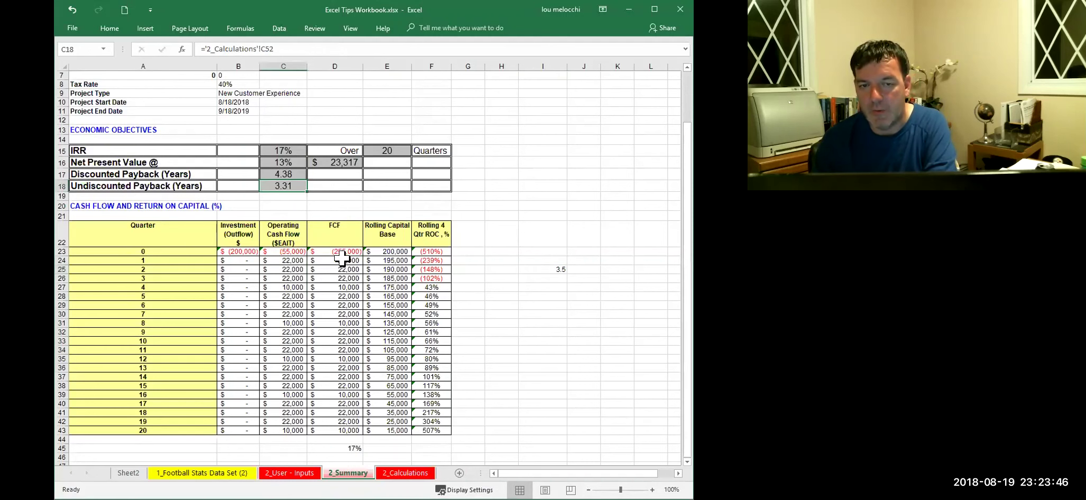
left_click_drag(206, 186, 270, 186)
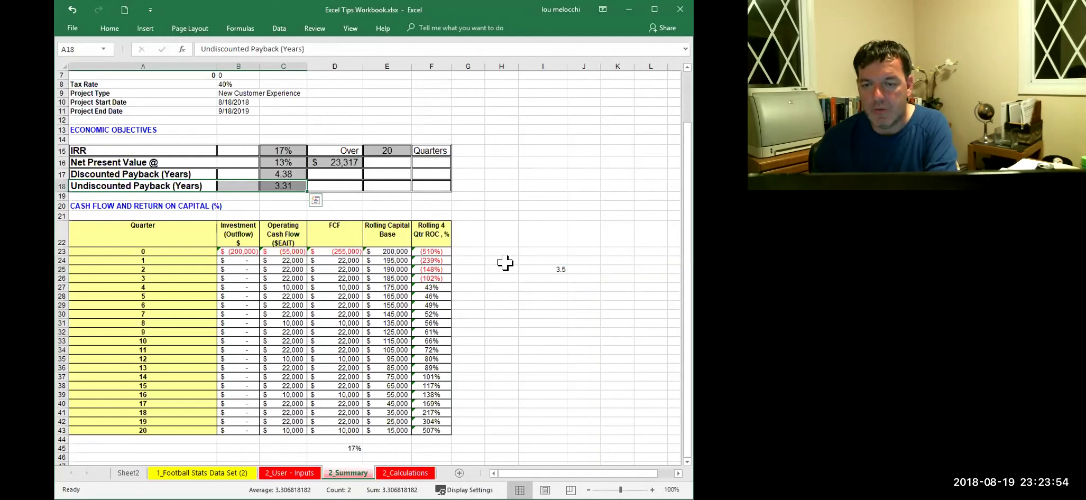
left_click(553, 267)
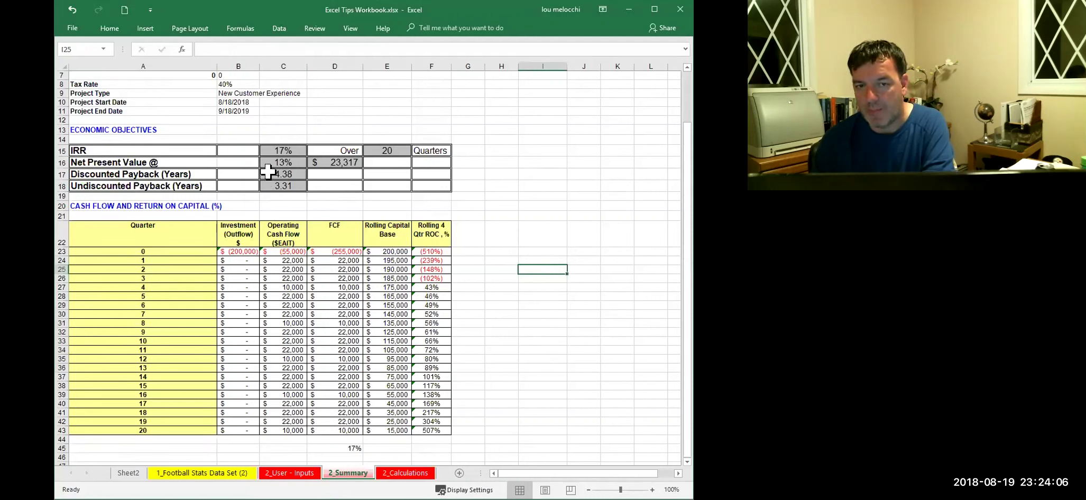
Check the IRR reference in C15, switch to the 2_Calculations sheet, and inspect the Project EBIT formula in F25.
left_click(276, 151)
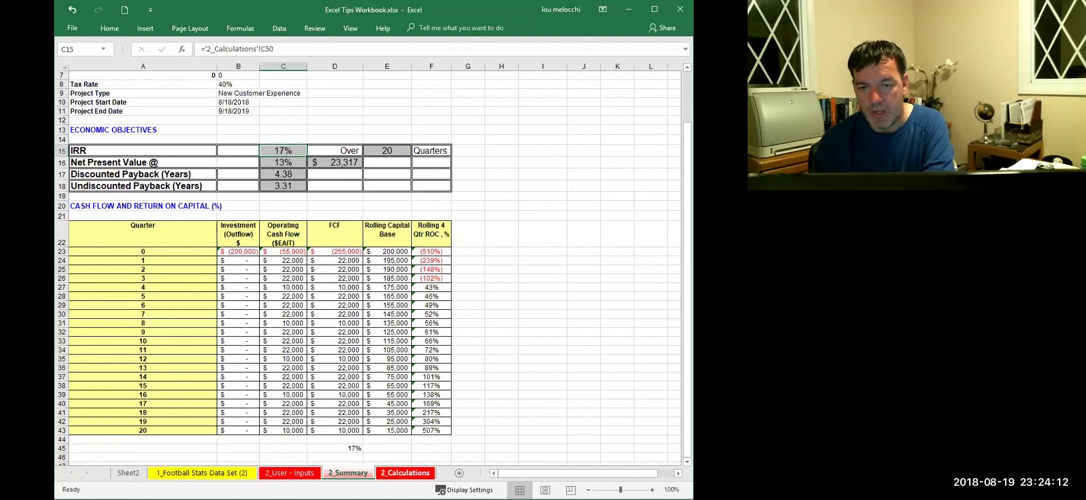
left_click(405, 472)
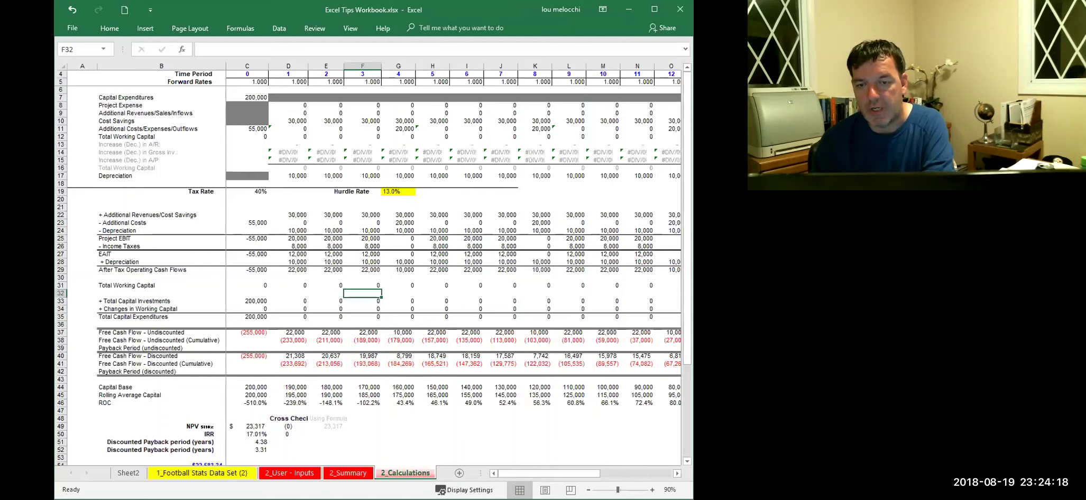
left_click(367, 238)
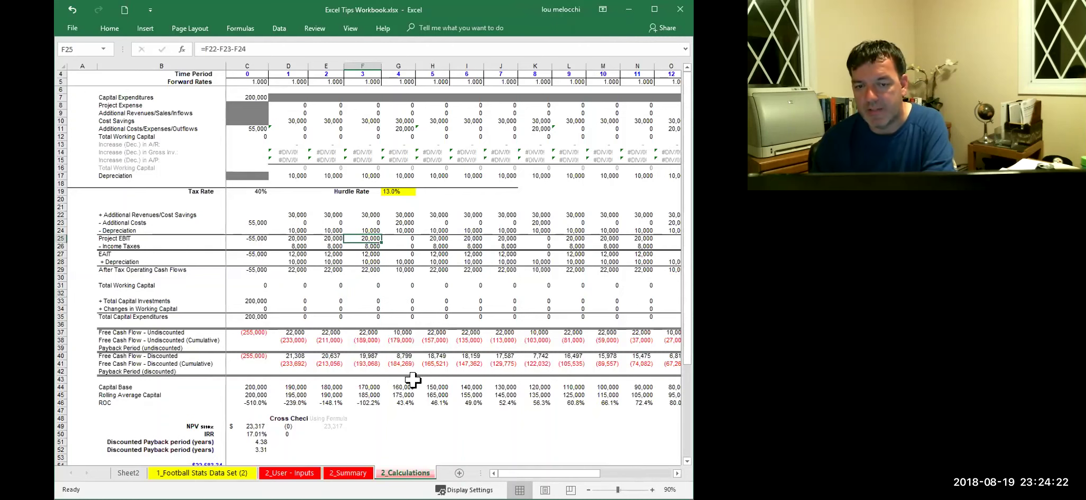
scroll(259, 443, "down", 1)
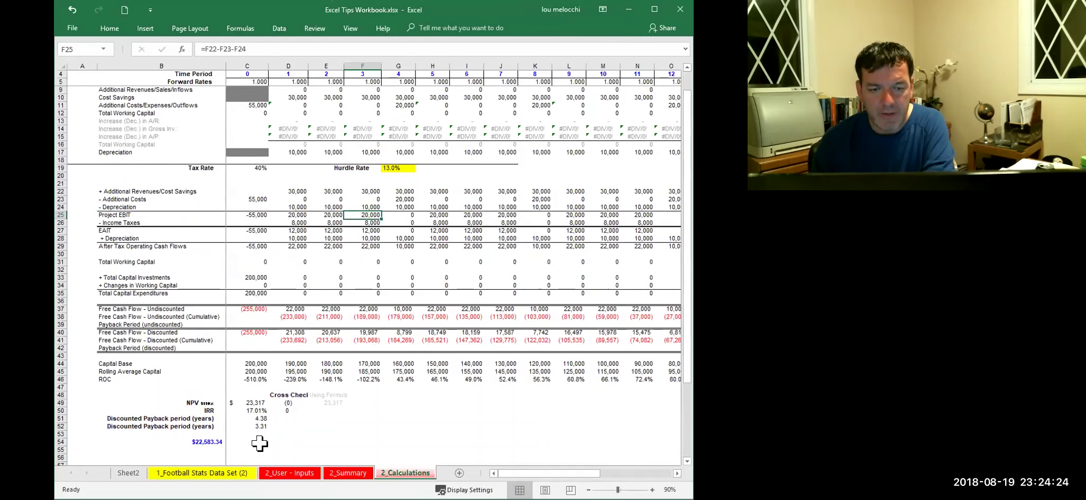
Inspect the IRR formula in C50 and its referenced undiscounted free cash flow range, leaving the formula as it is.
left_click(254, 411)
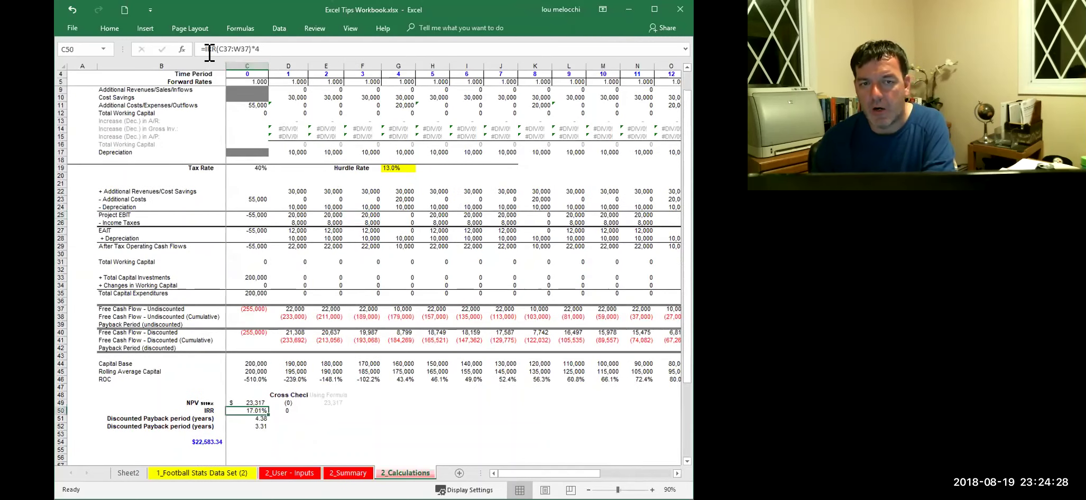
left_click(242, 49)
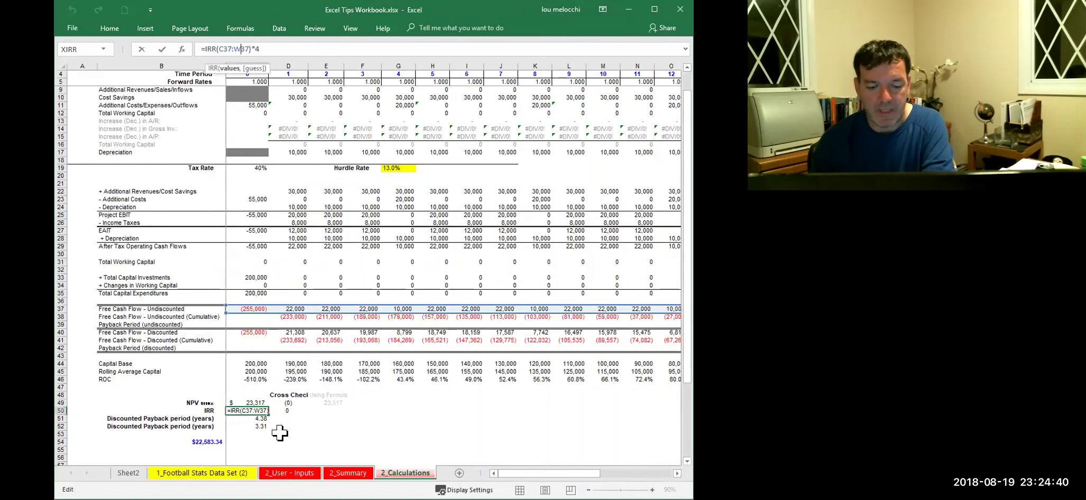
key("Return")
left_click(250, 408)
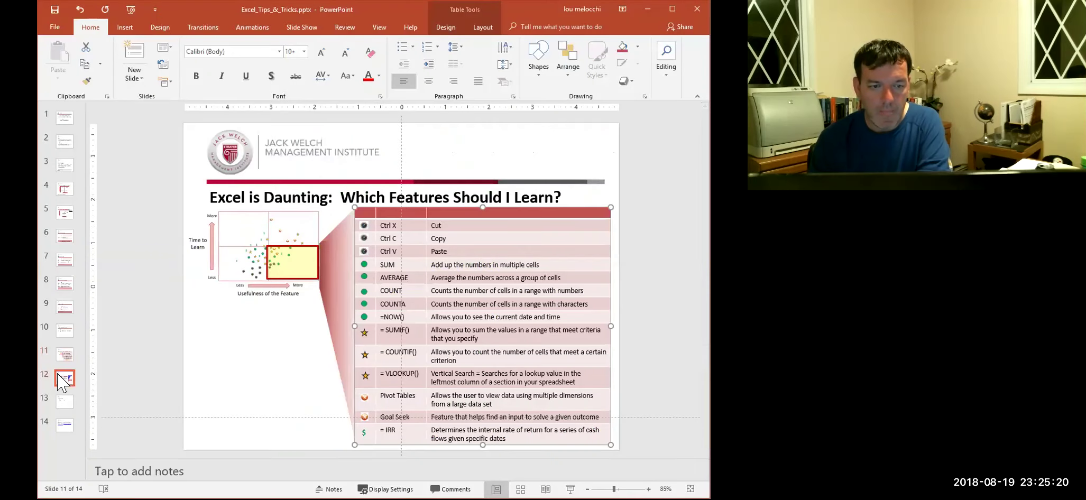
Switch to the Excel_Tips_&_Tricks.pptx presentation in PowerPoint and show slide 12, Resources for the Future.
left_click(65, 377)
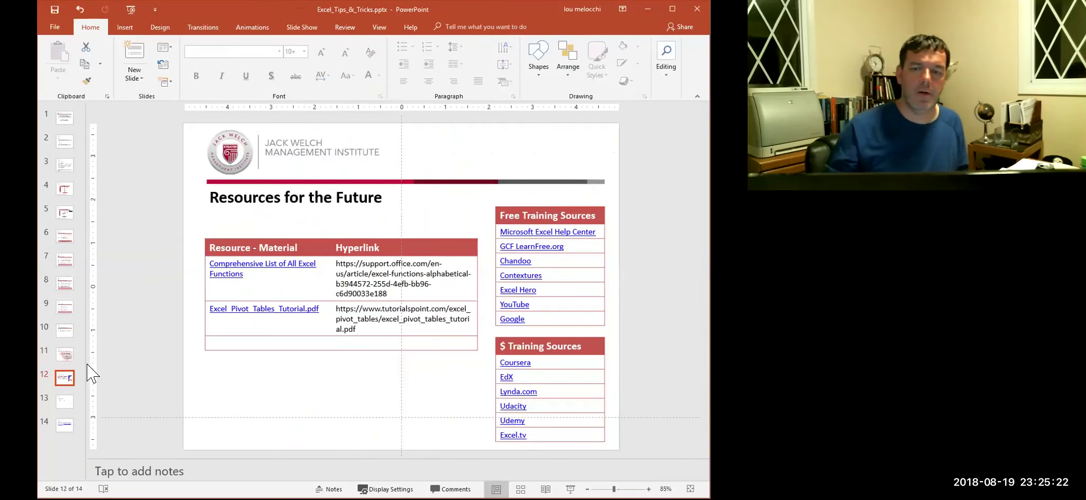